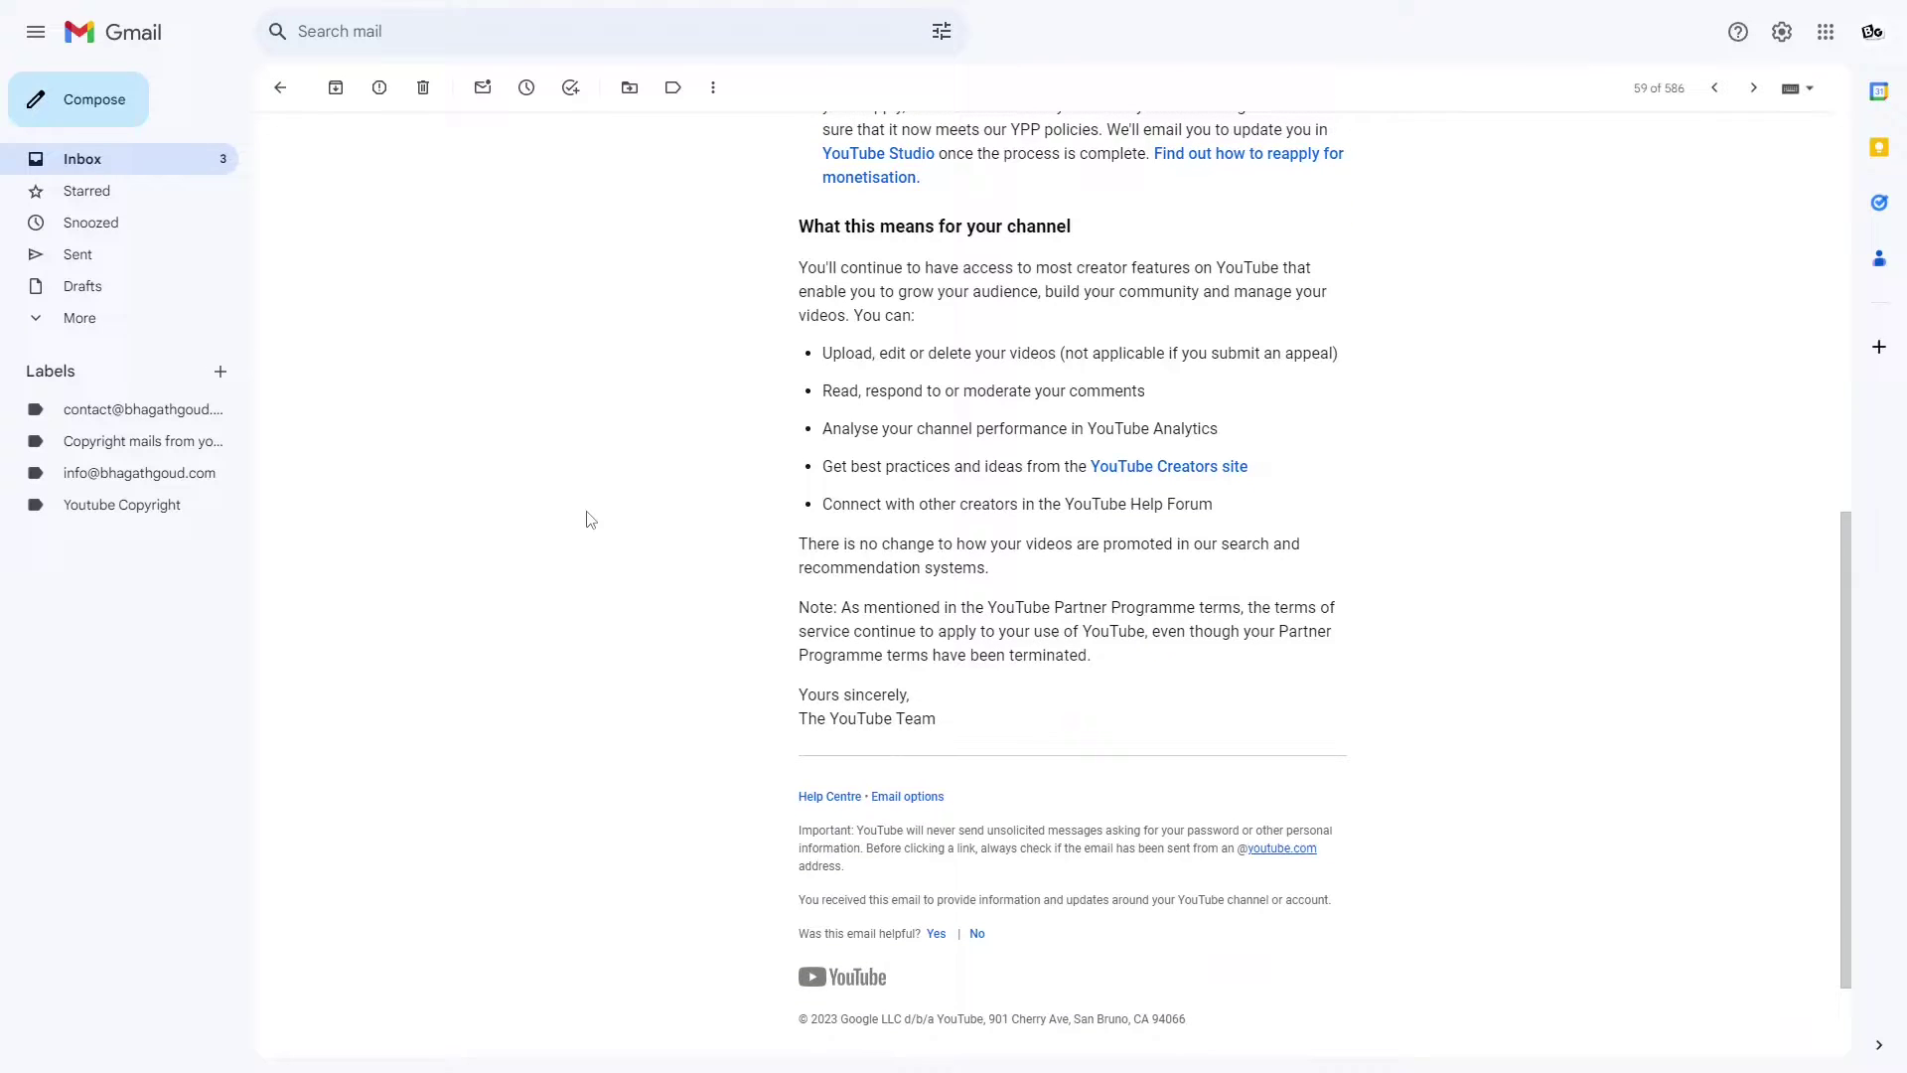
scroll(588, 518, up, 8)
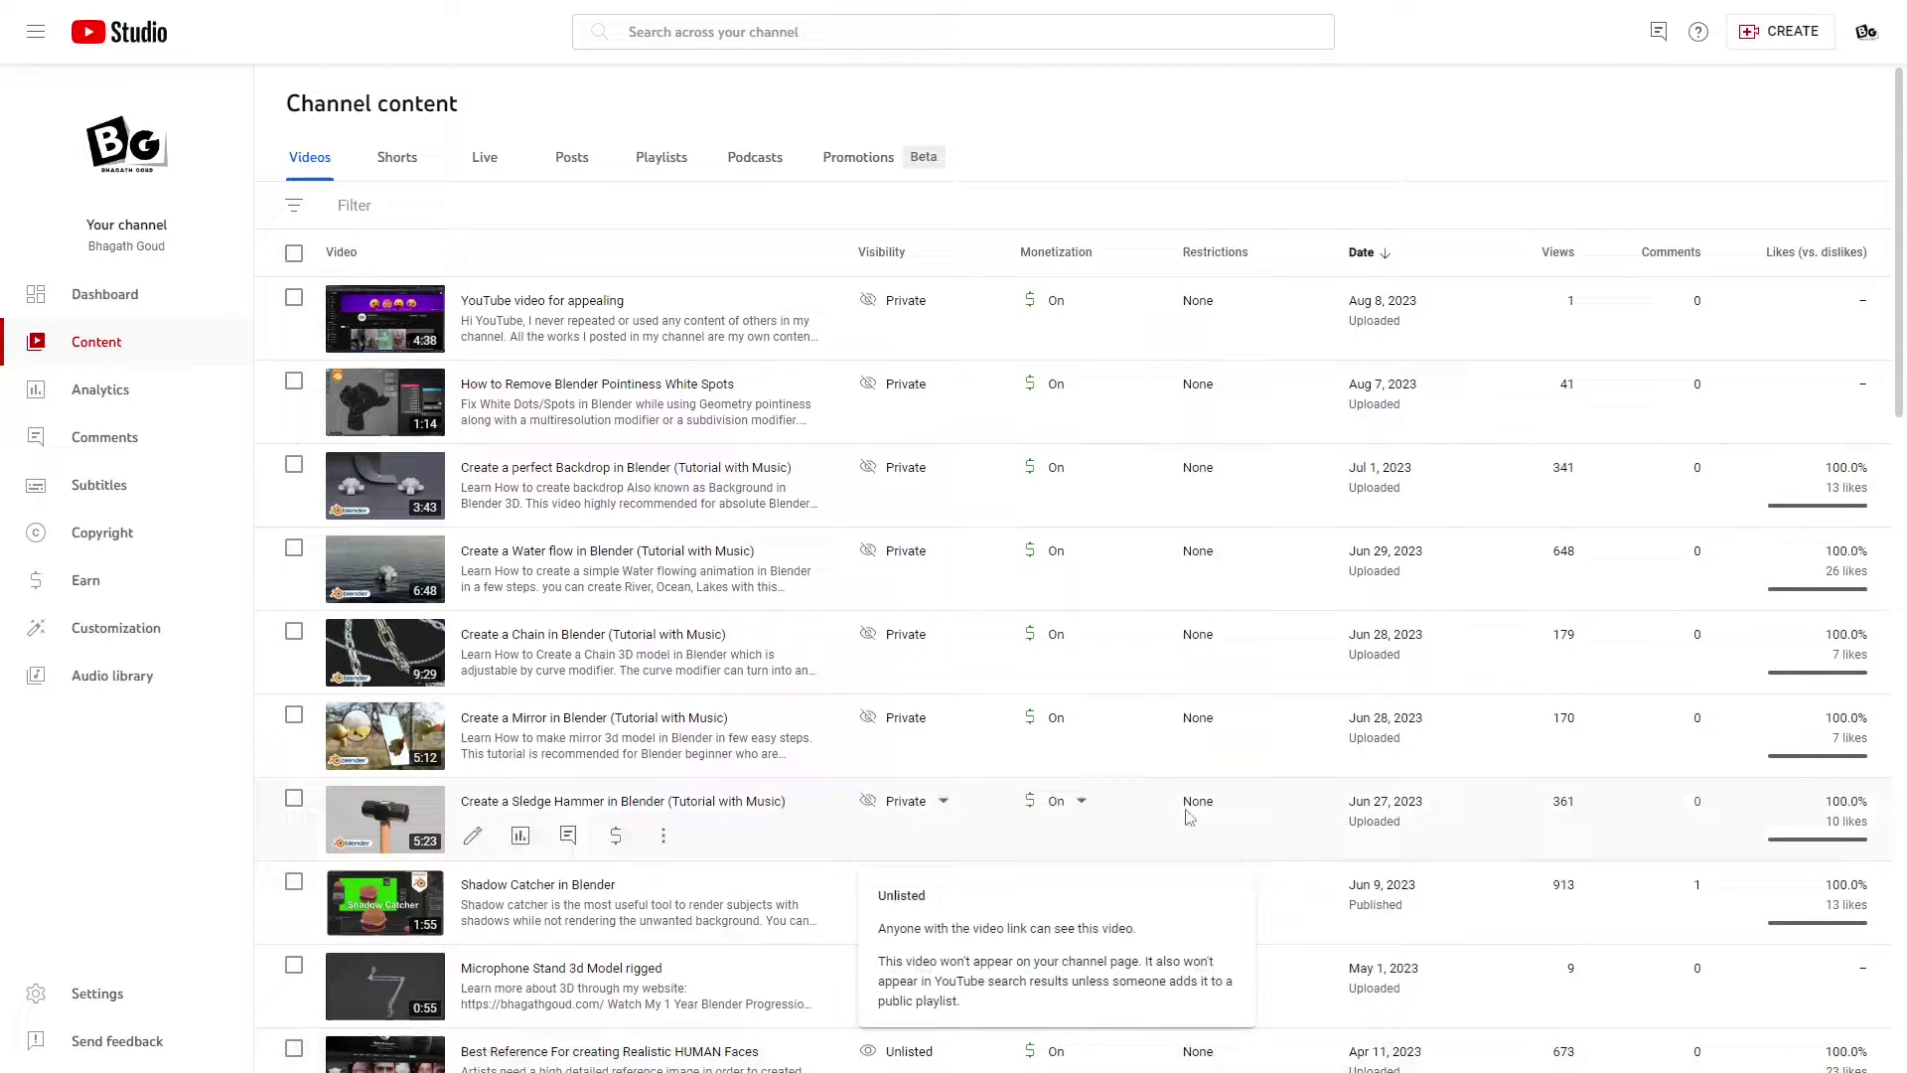
click(553, 301)
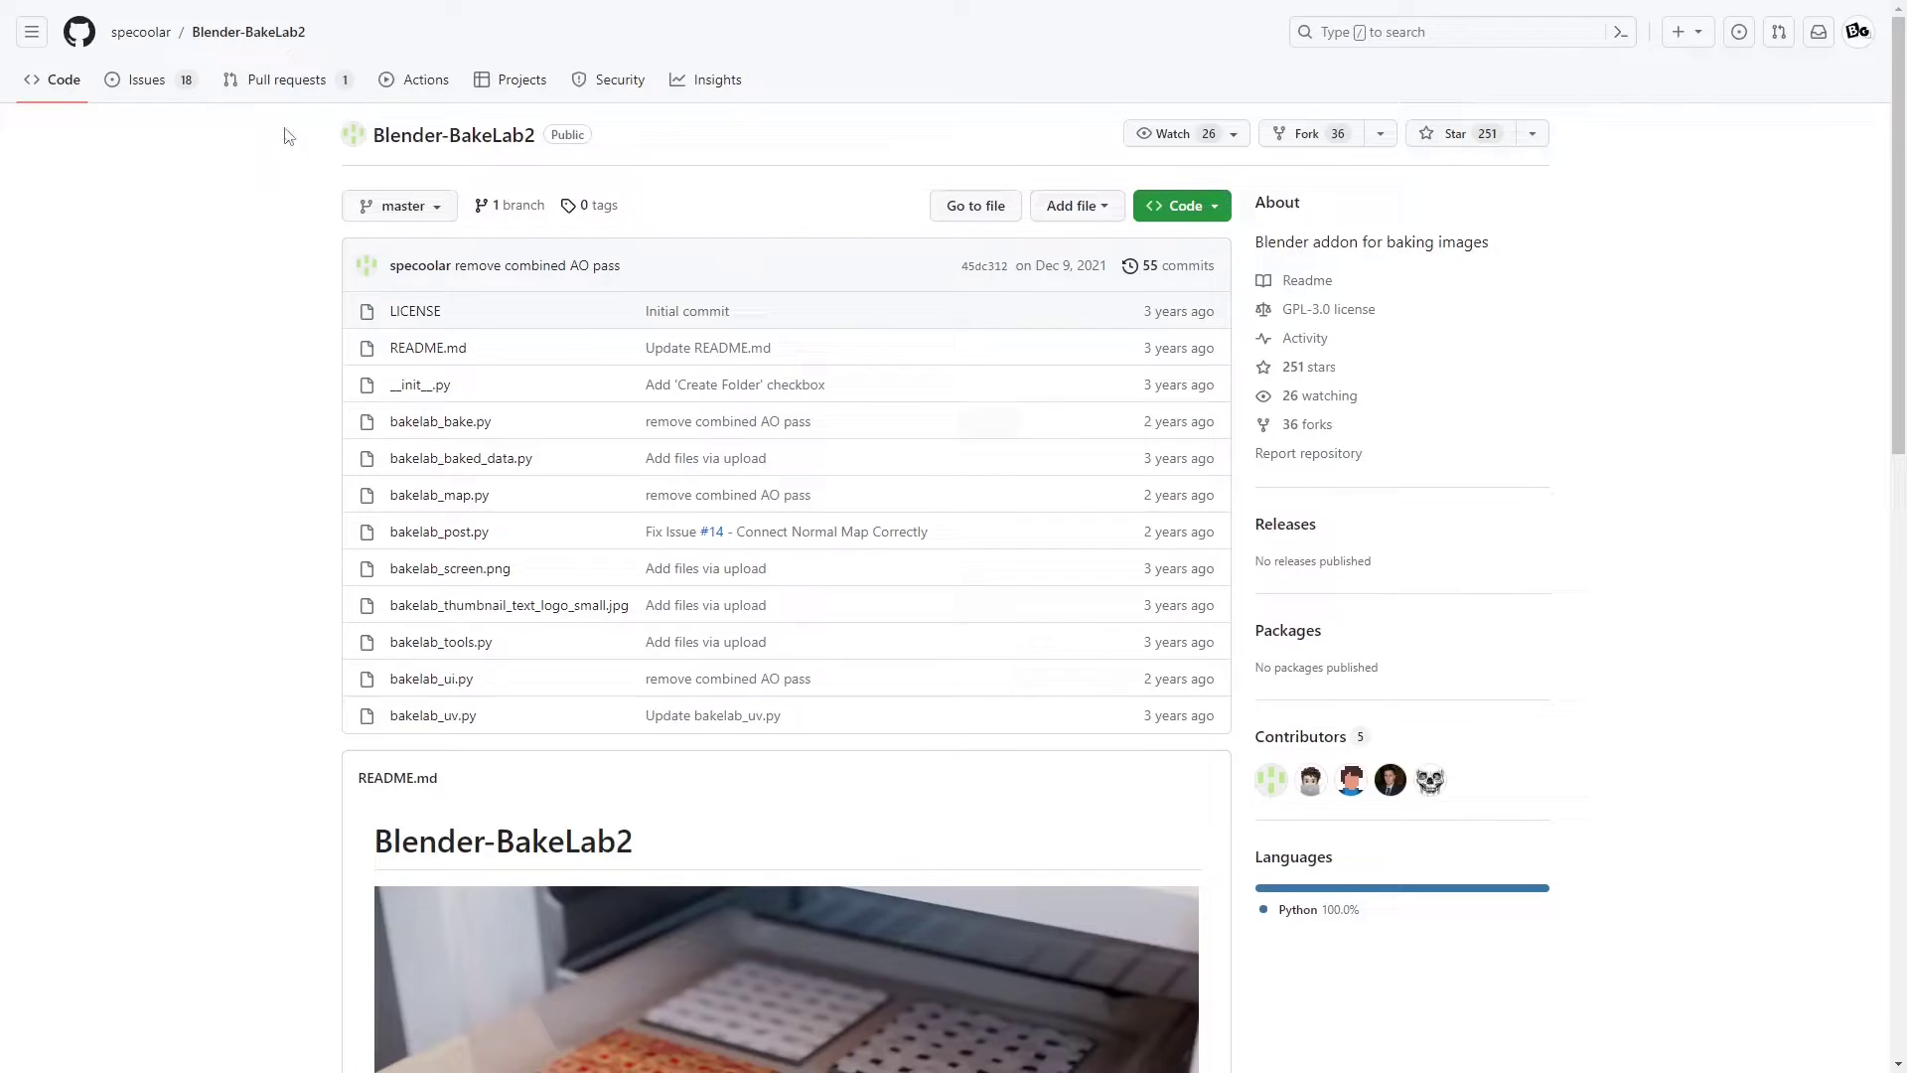
Step: Examine the Blender-BakeLab2 GitHub repository and its open issue about Blender 4.0 crashing when baking
drag(285, 132, 529, 147)
click(303, 158)
drag(307, 32, 201, 37)
click(145, 82)
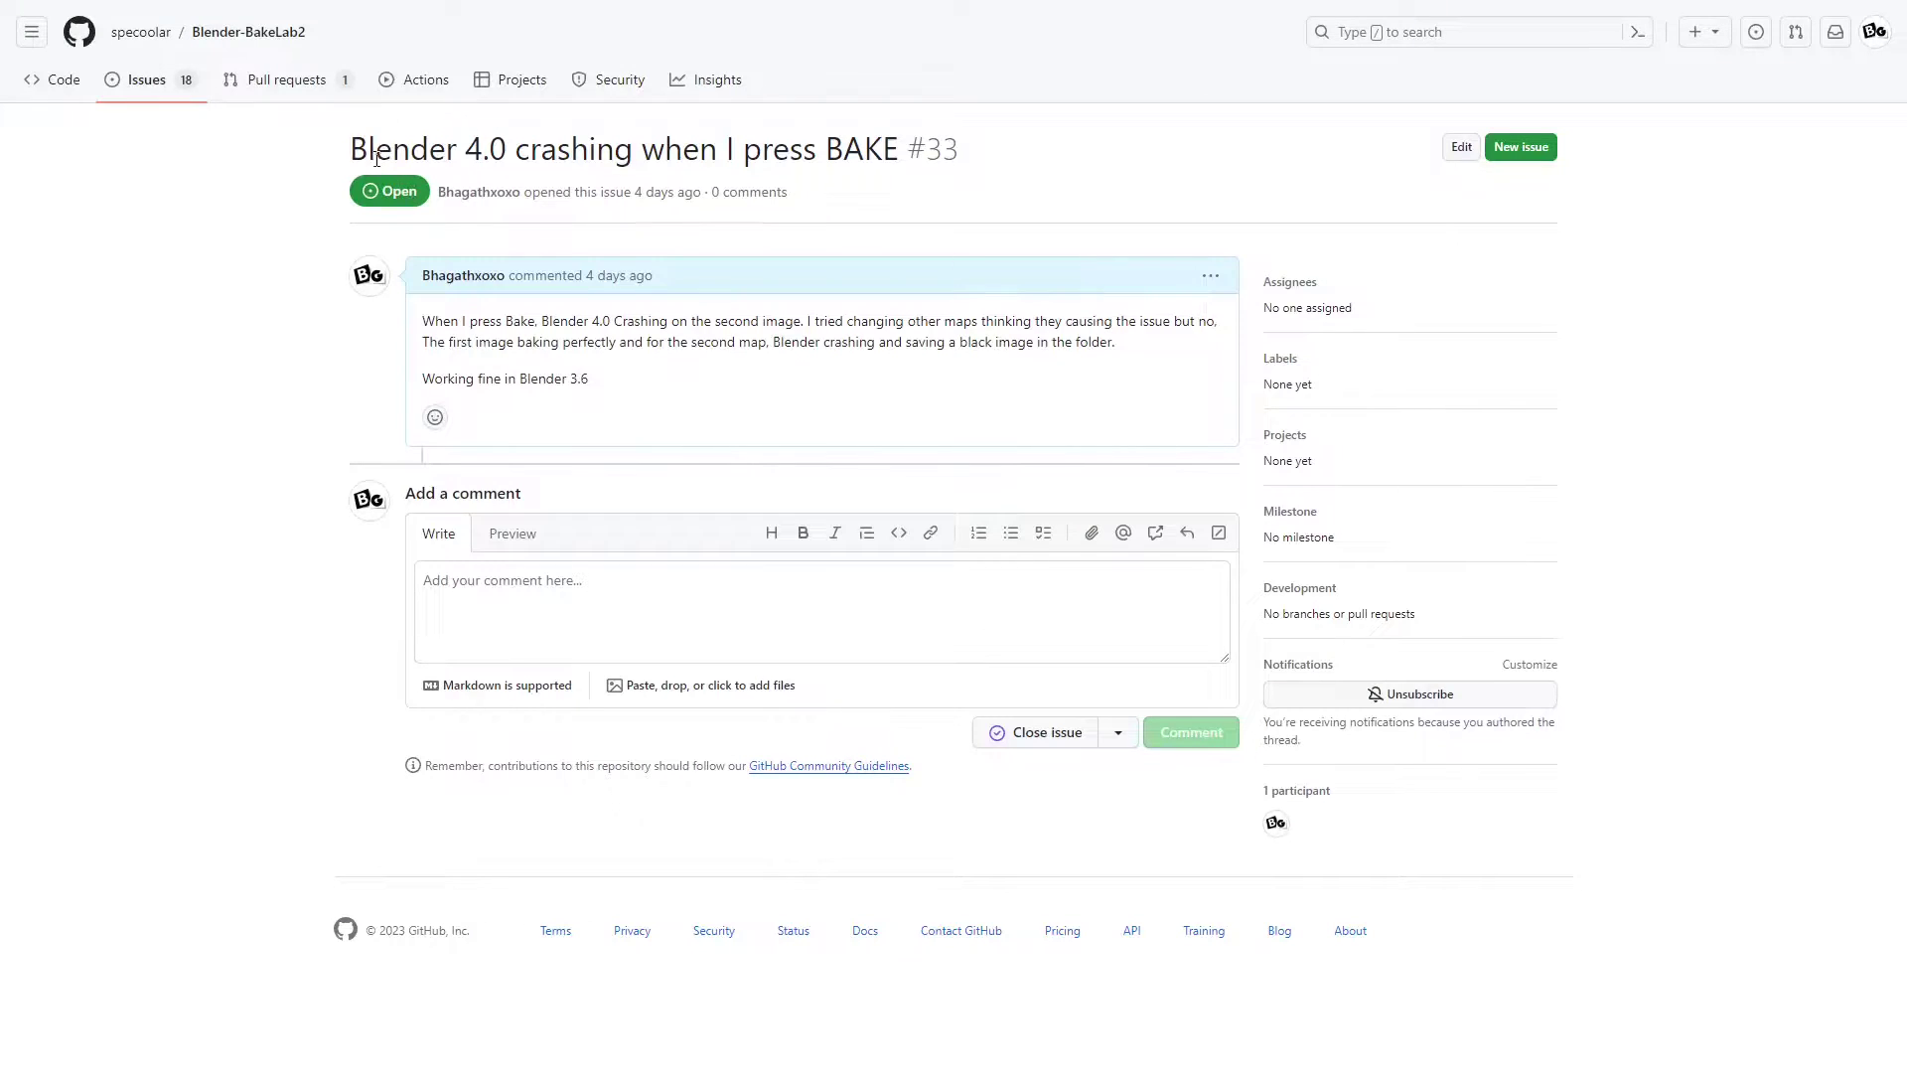
drag(334, 139, 1113, 129)
click(1113, 129)
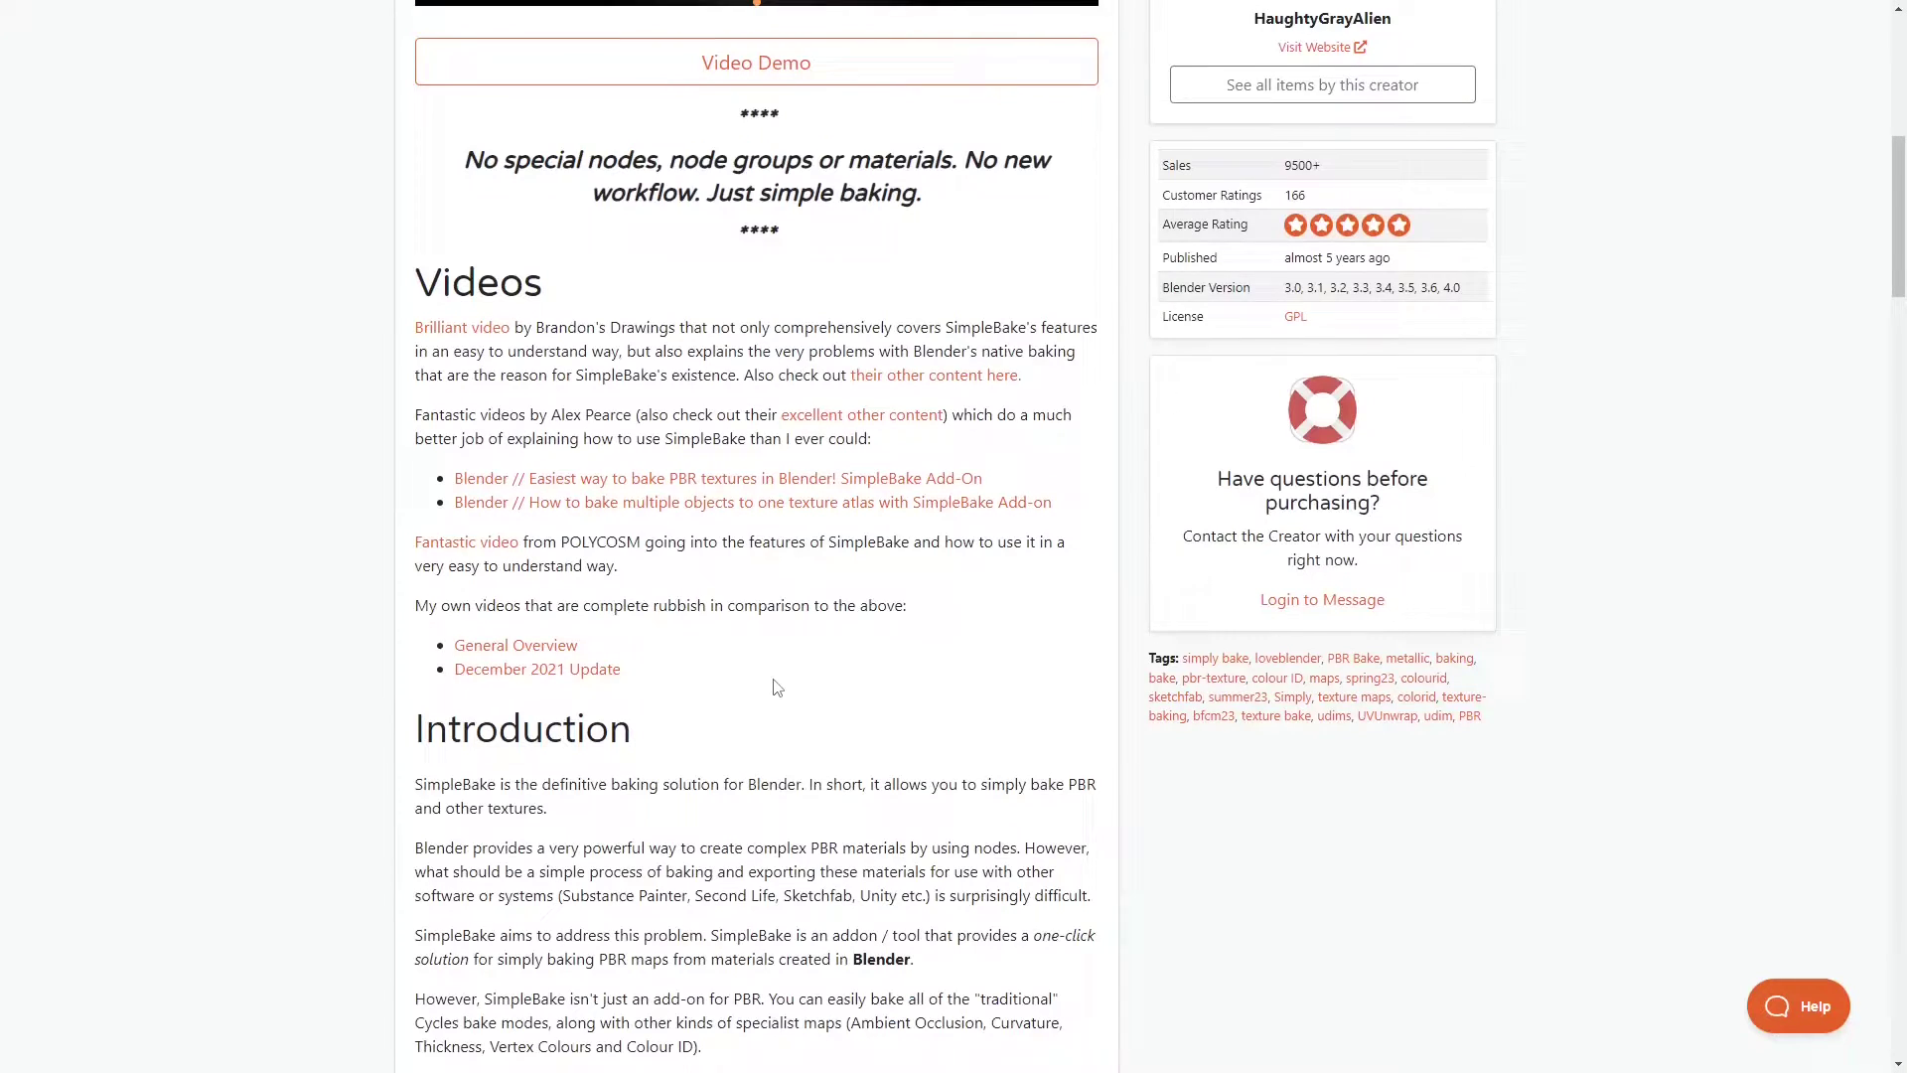
Step: Read through the features of the SimpleBake add-on on its Blender Market product page
scroll(774, 681, down, 8)
scroll(765, 687, down, 20)
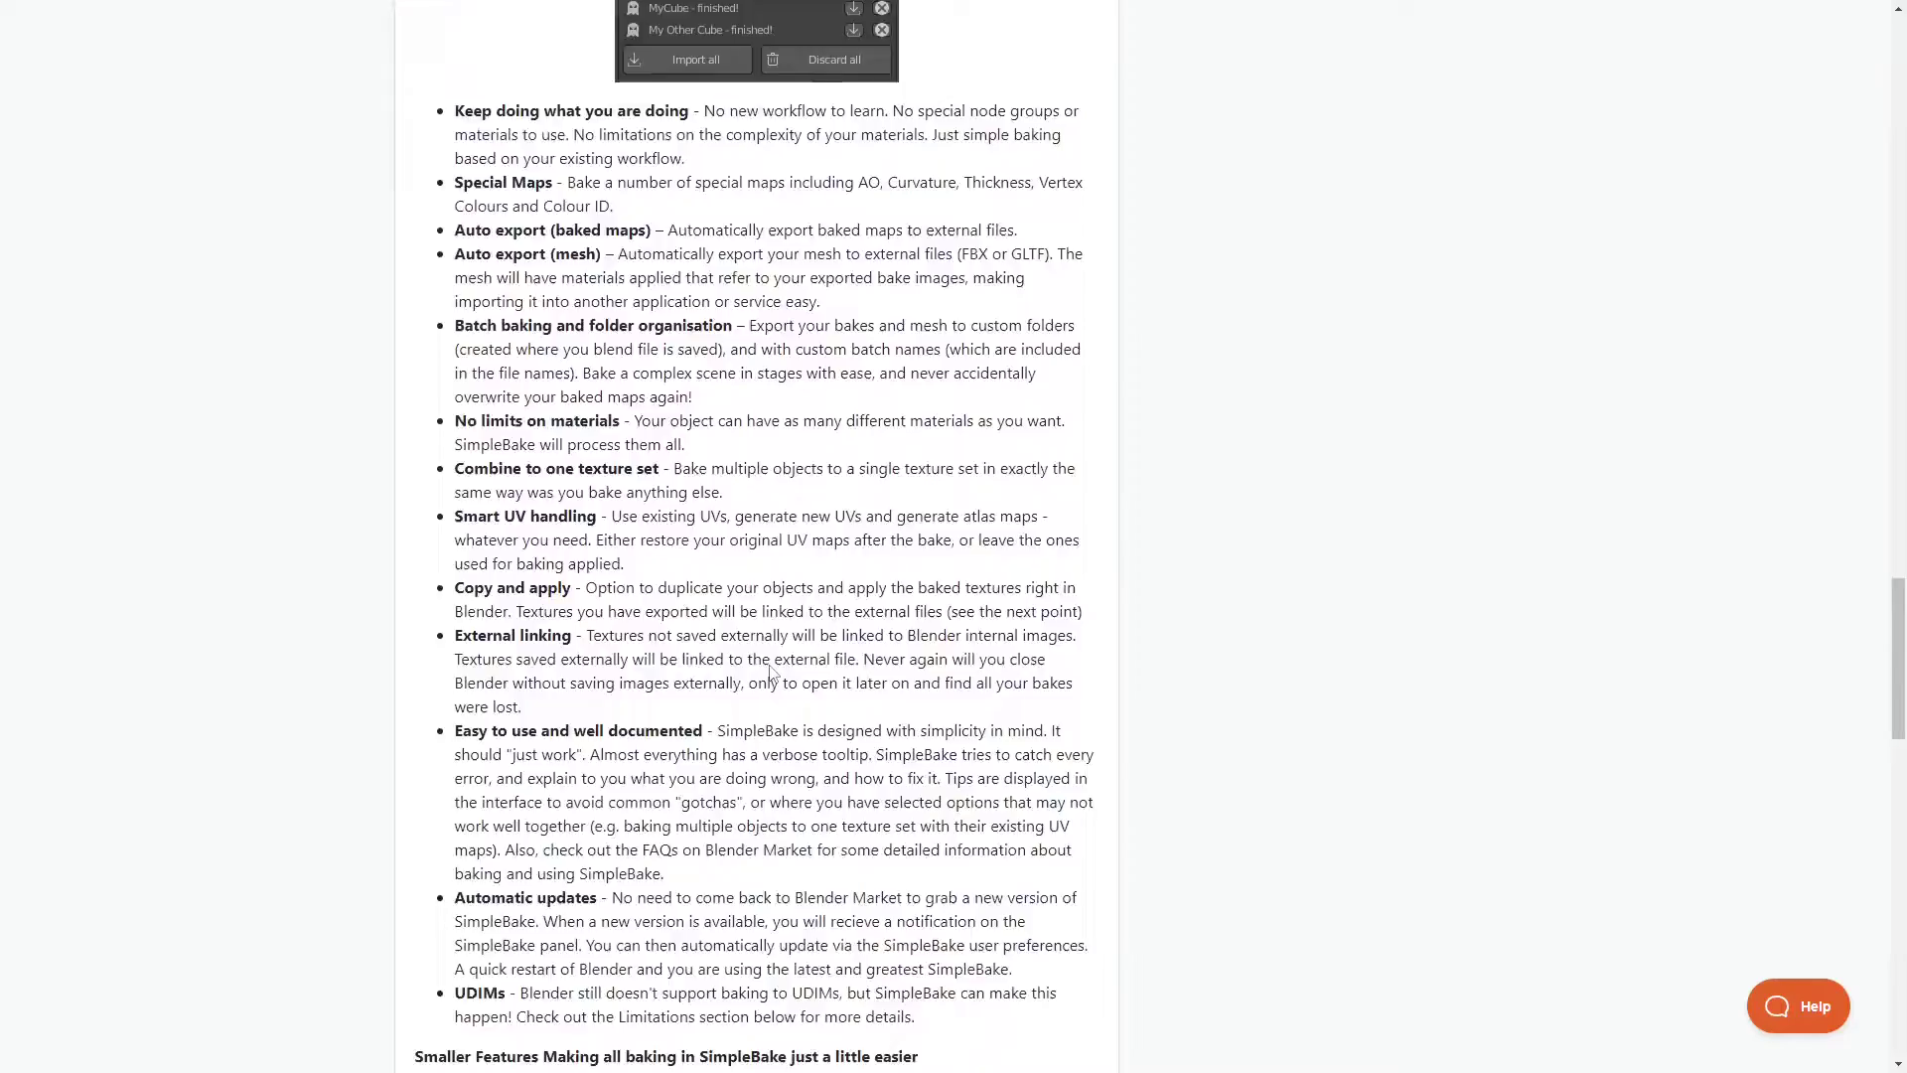
scroll(1370, 646, up, 20)
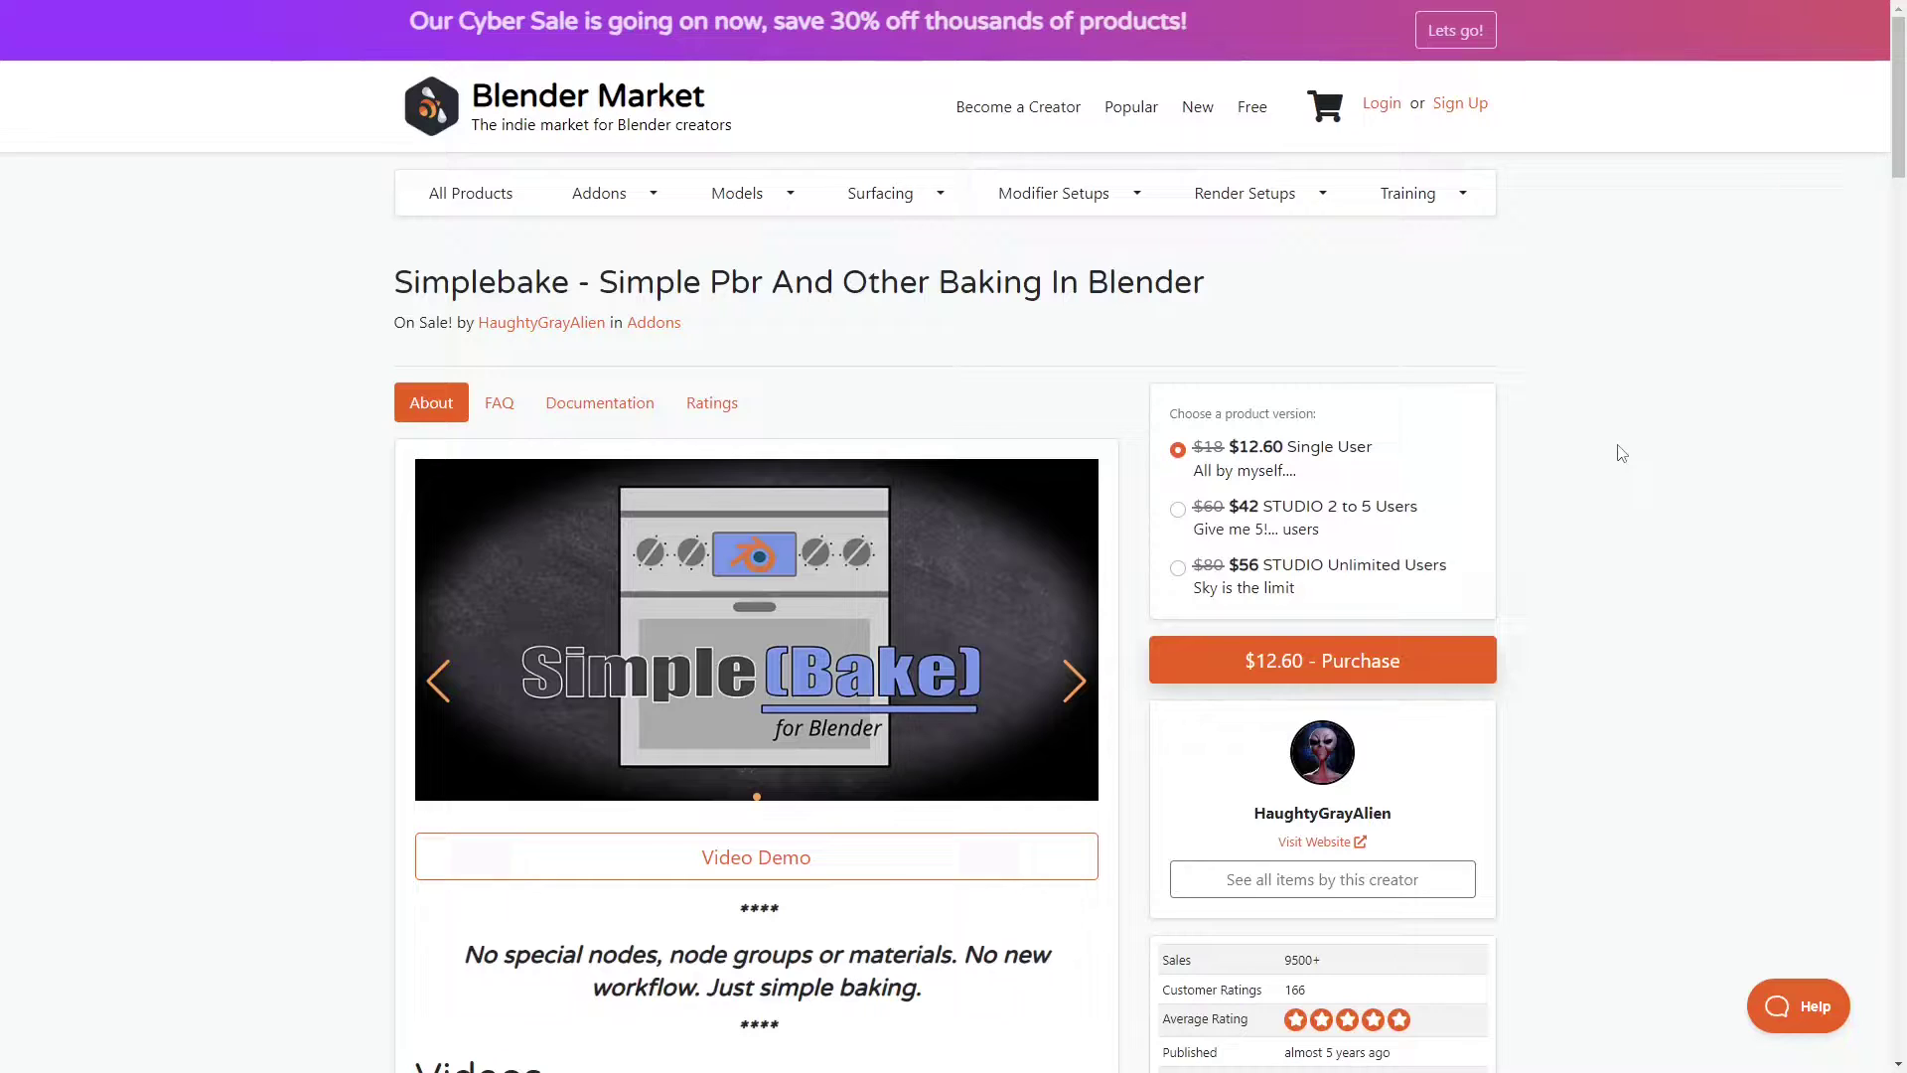
Step: Return to the Blender-BakeLab2 GitHub repository and download its source code as a ZIP
key(ctrl+Tab)
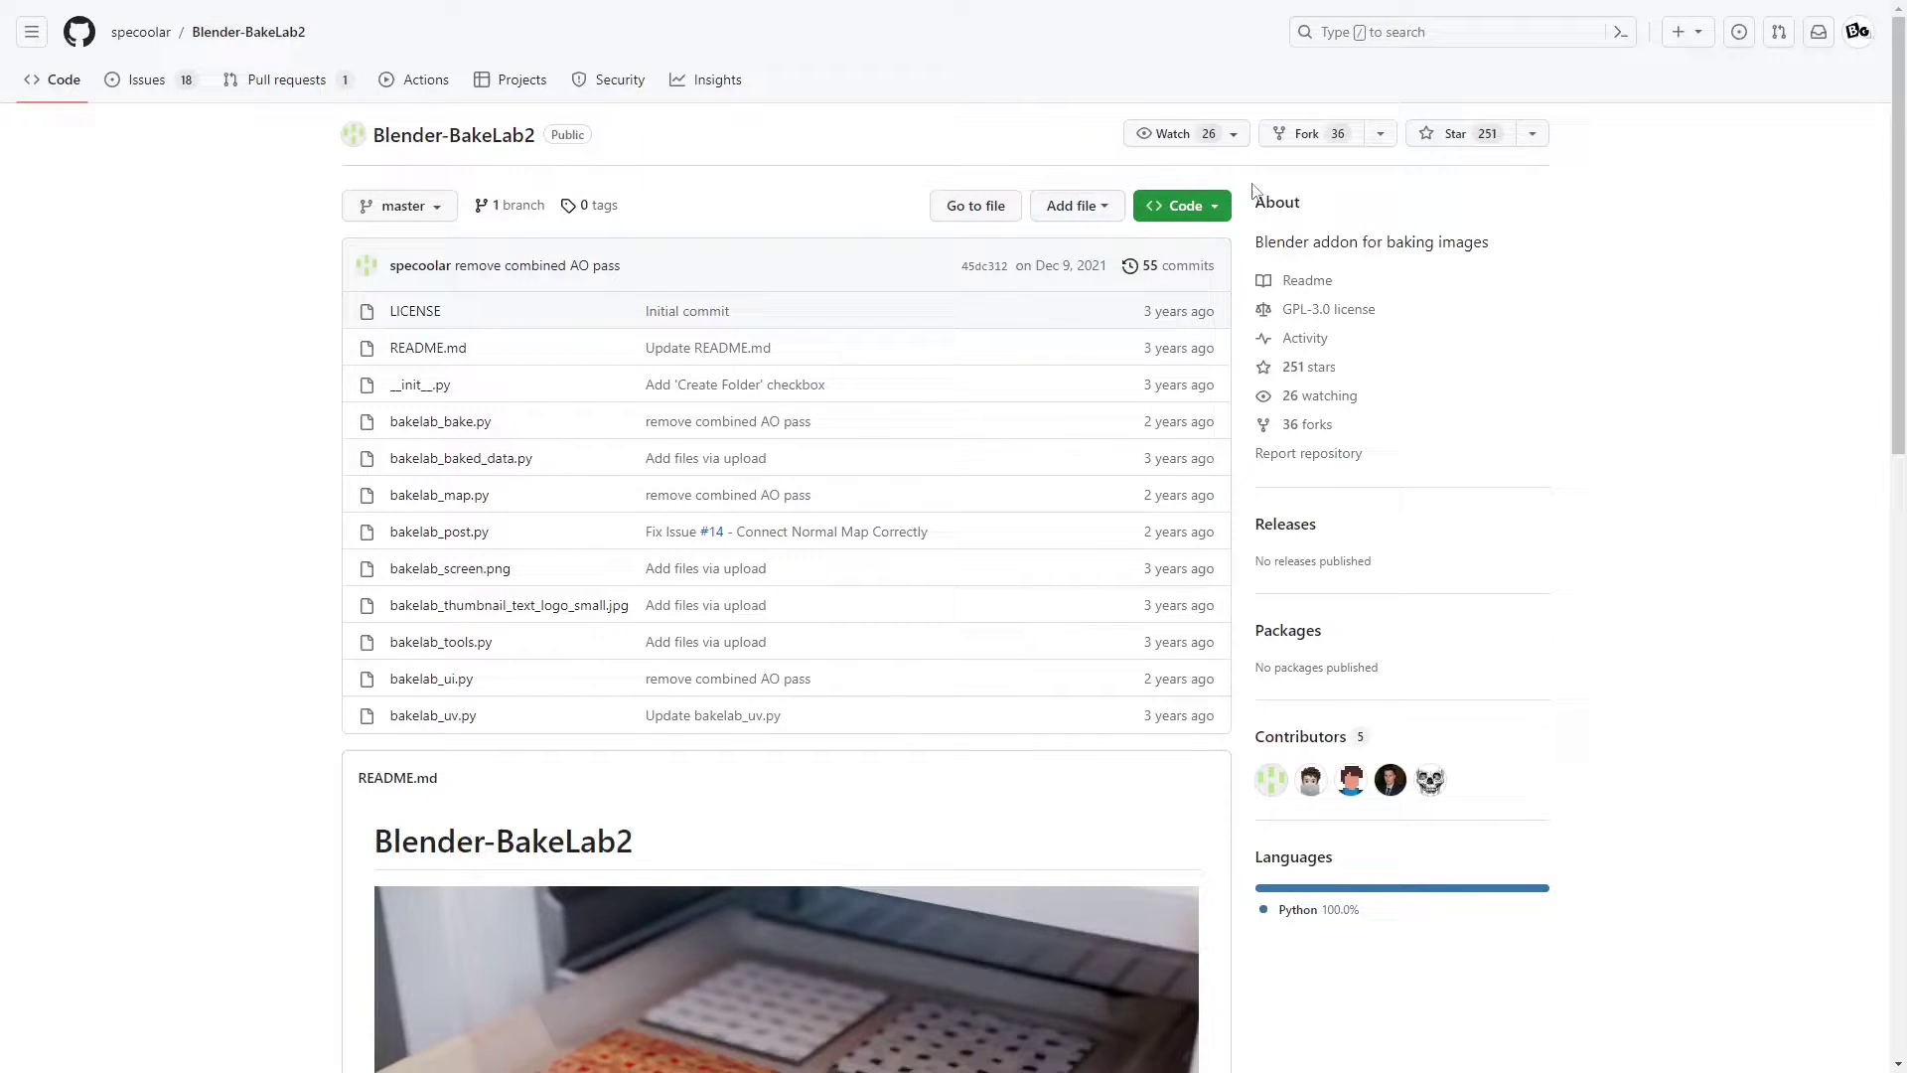
click(1217, 212)
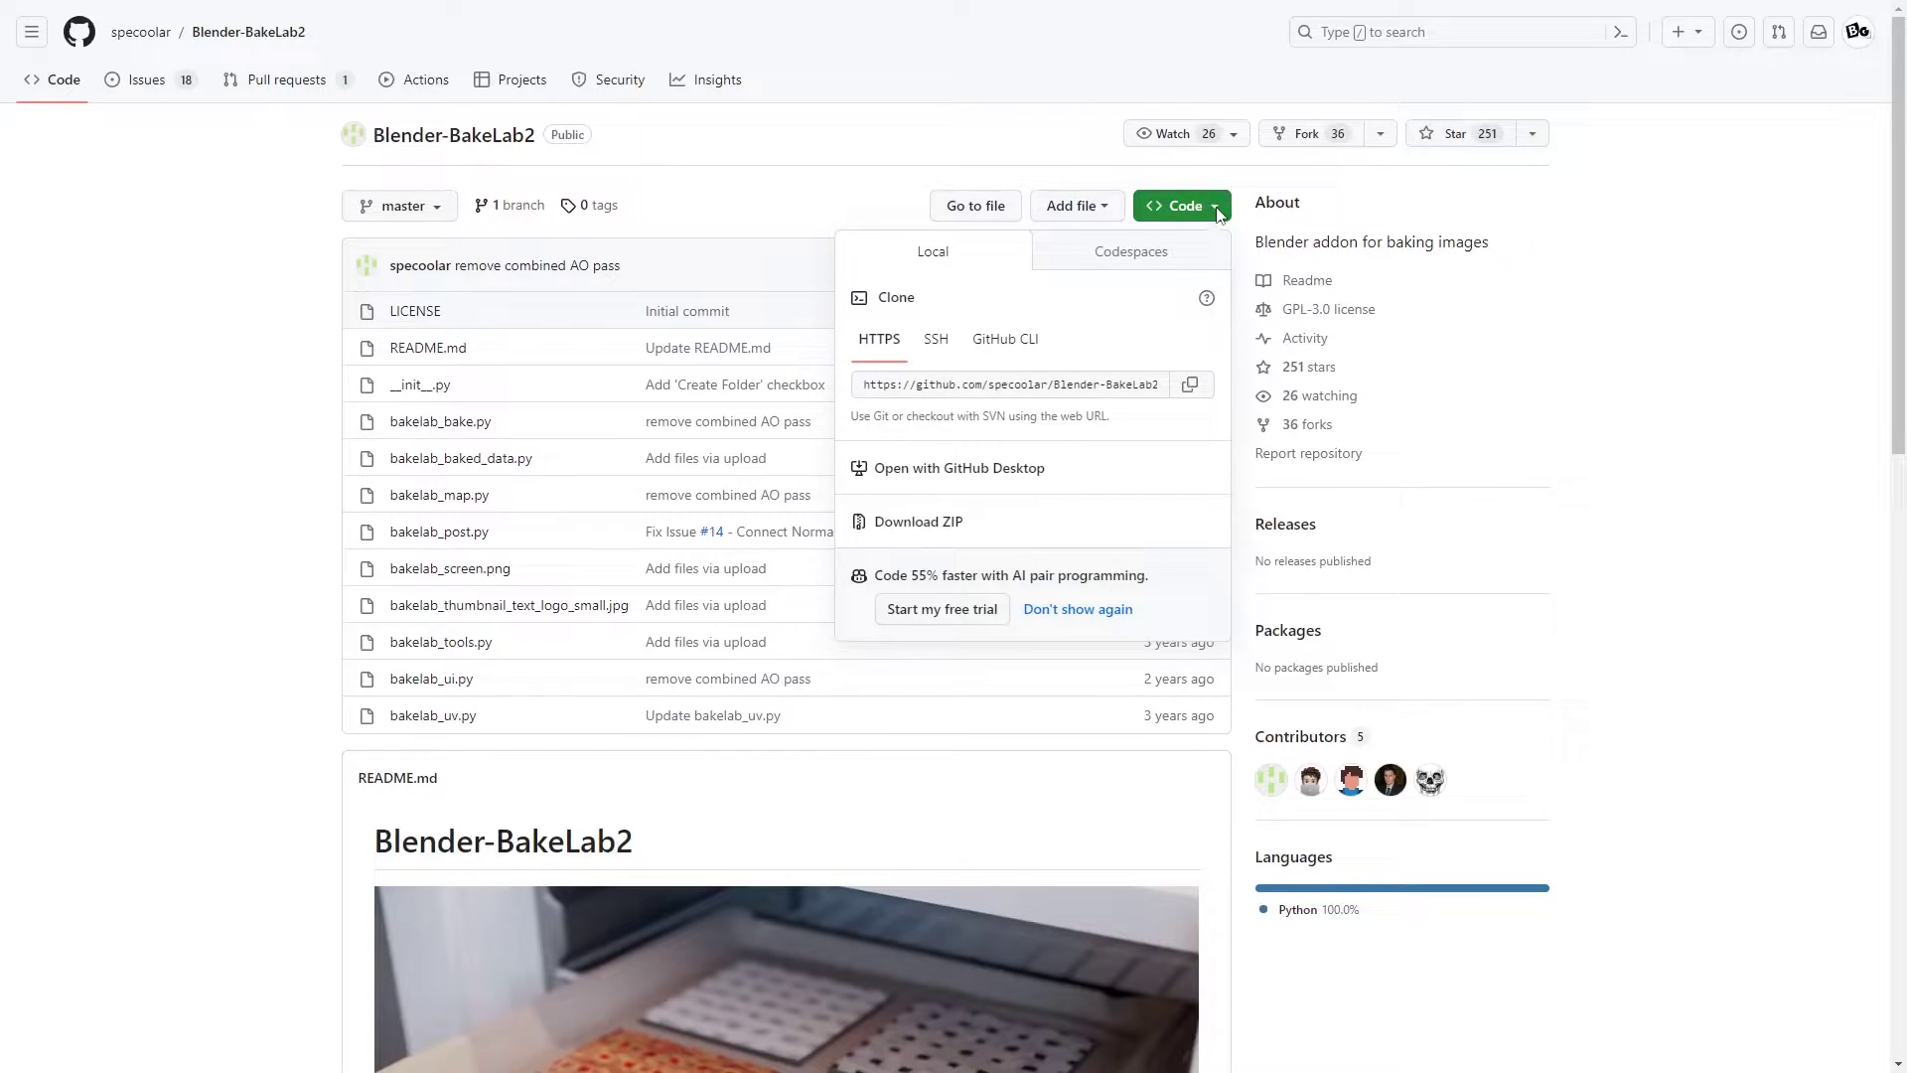
click(899, 540)
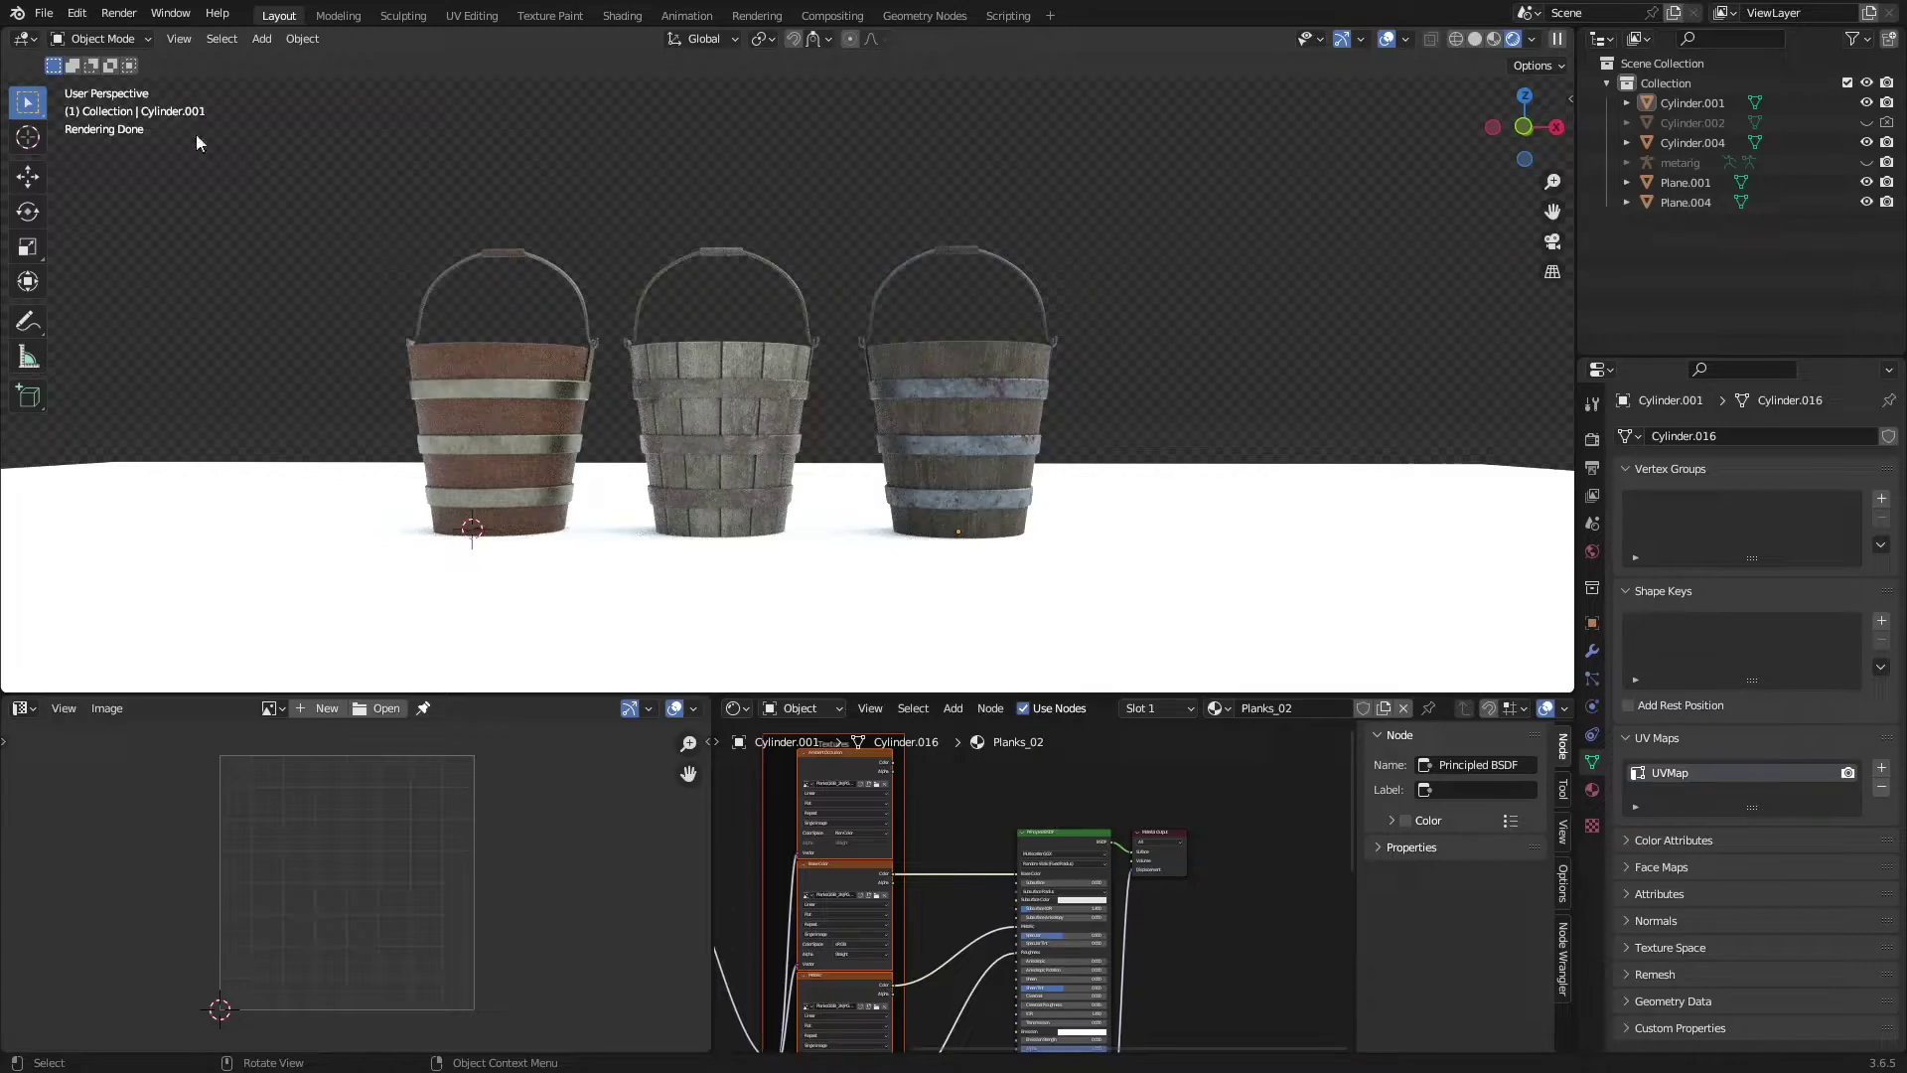
Step: In Blender, install the add-on from Blender-BakeLab2-master.zip, enable Baking: BakeLab and close the preferences
click(76, 13)
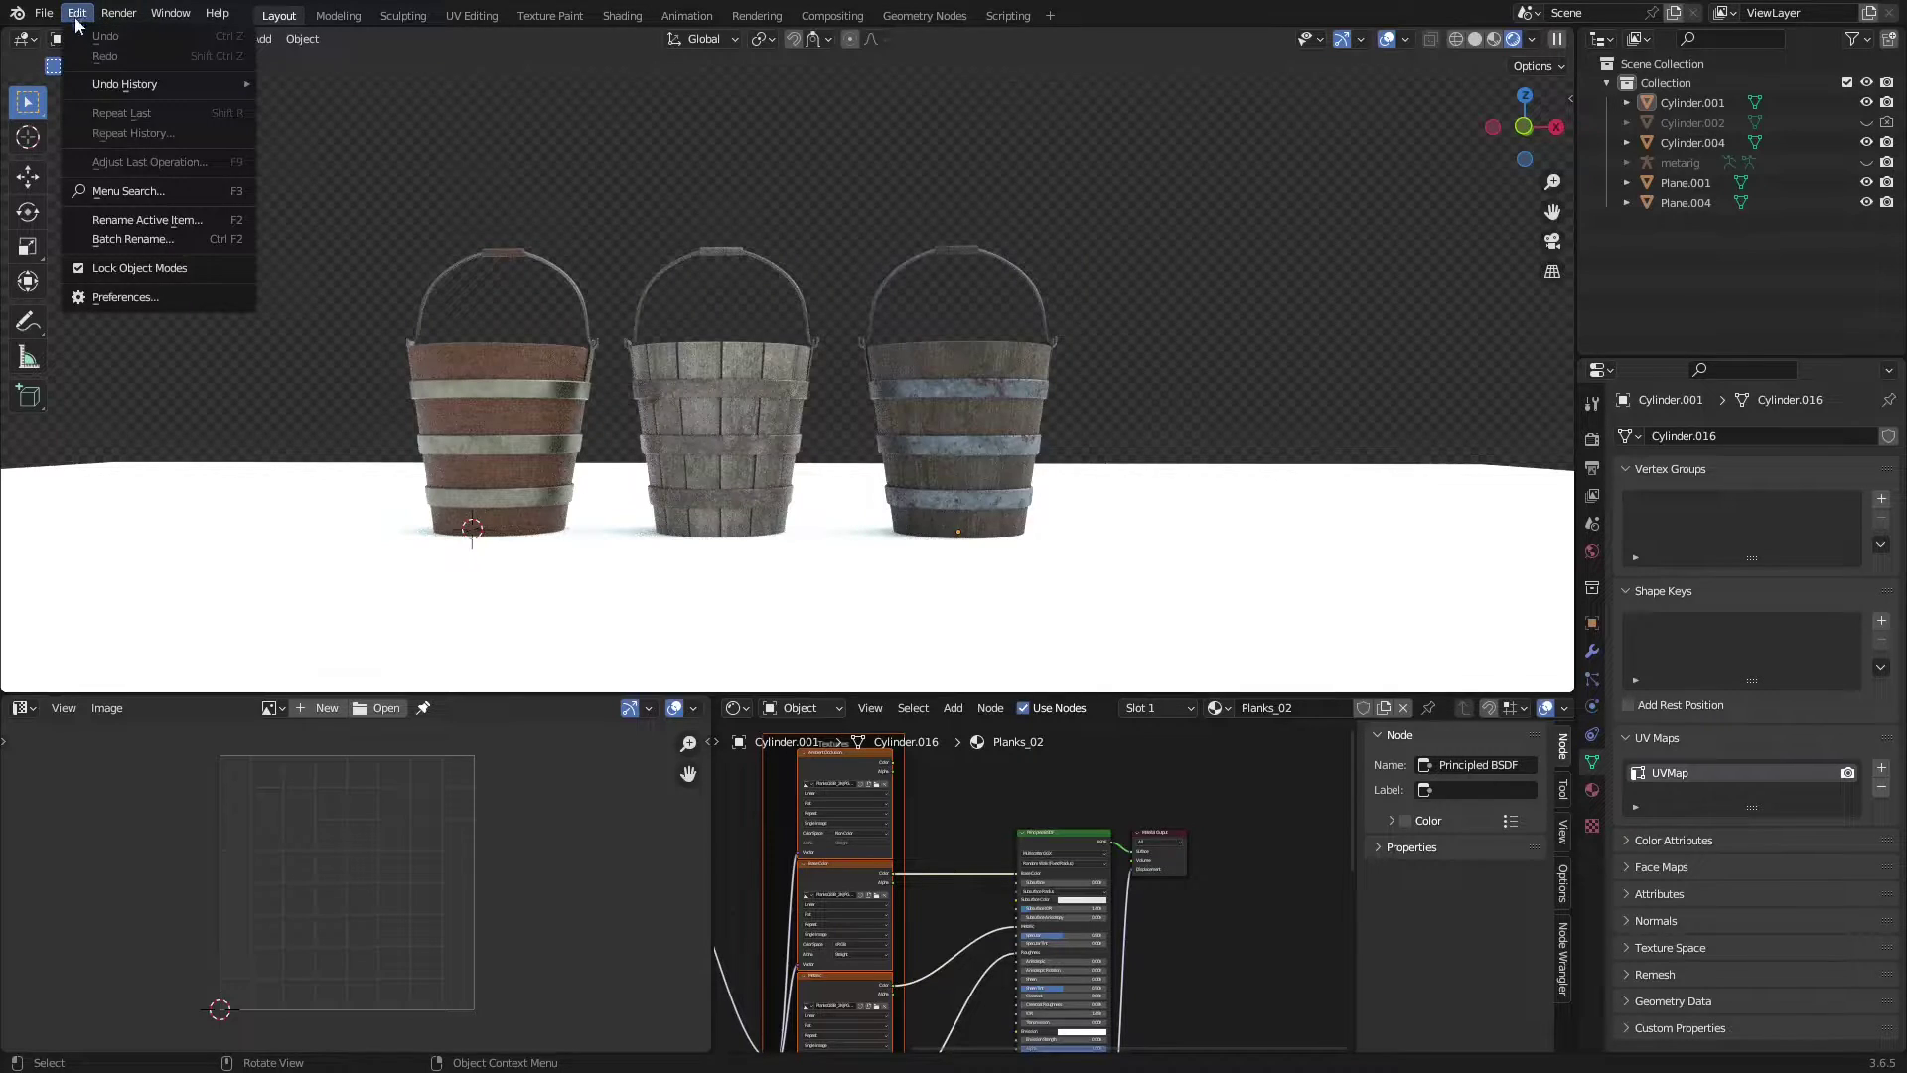
click(147, 296)
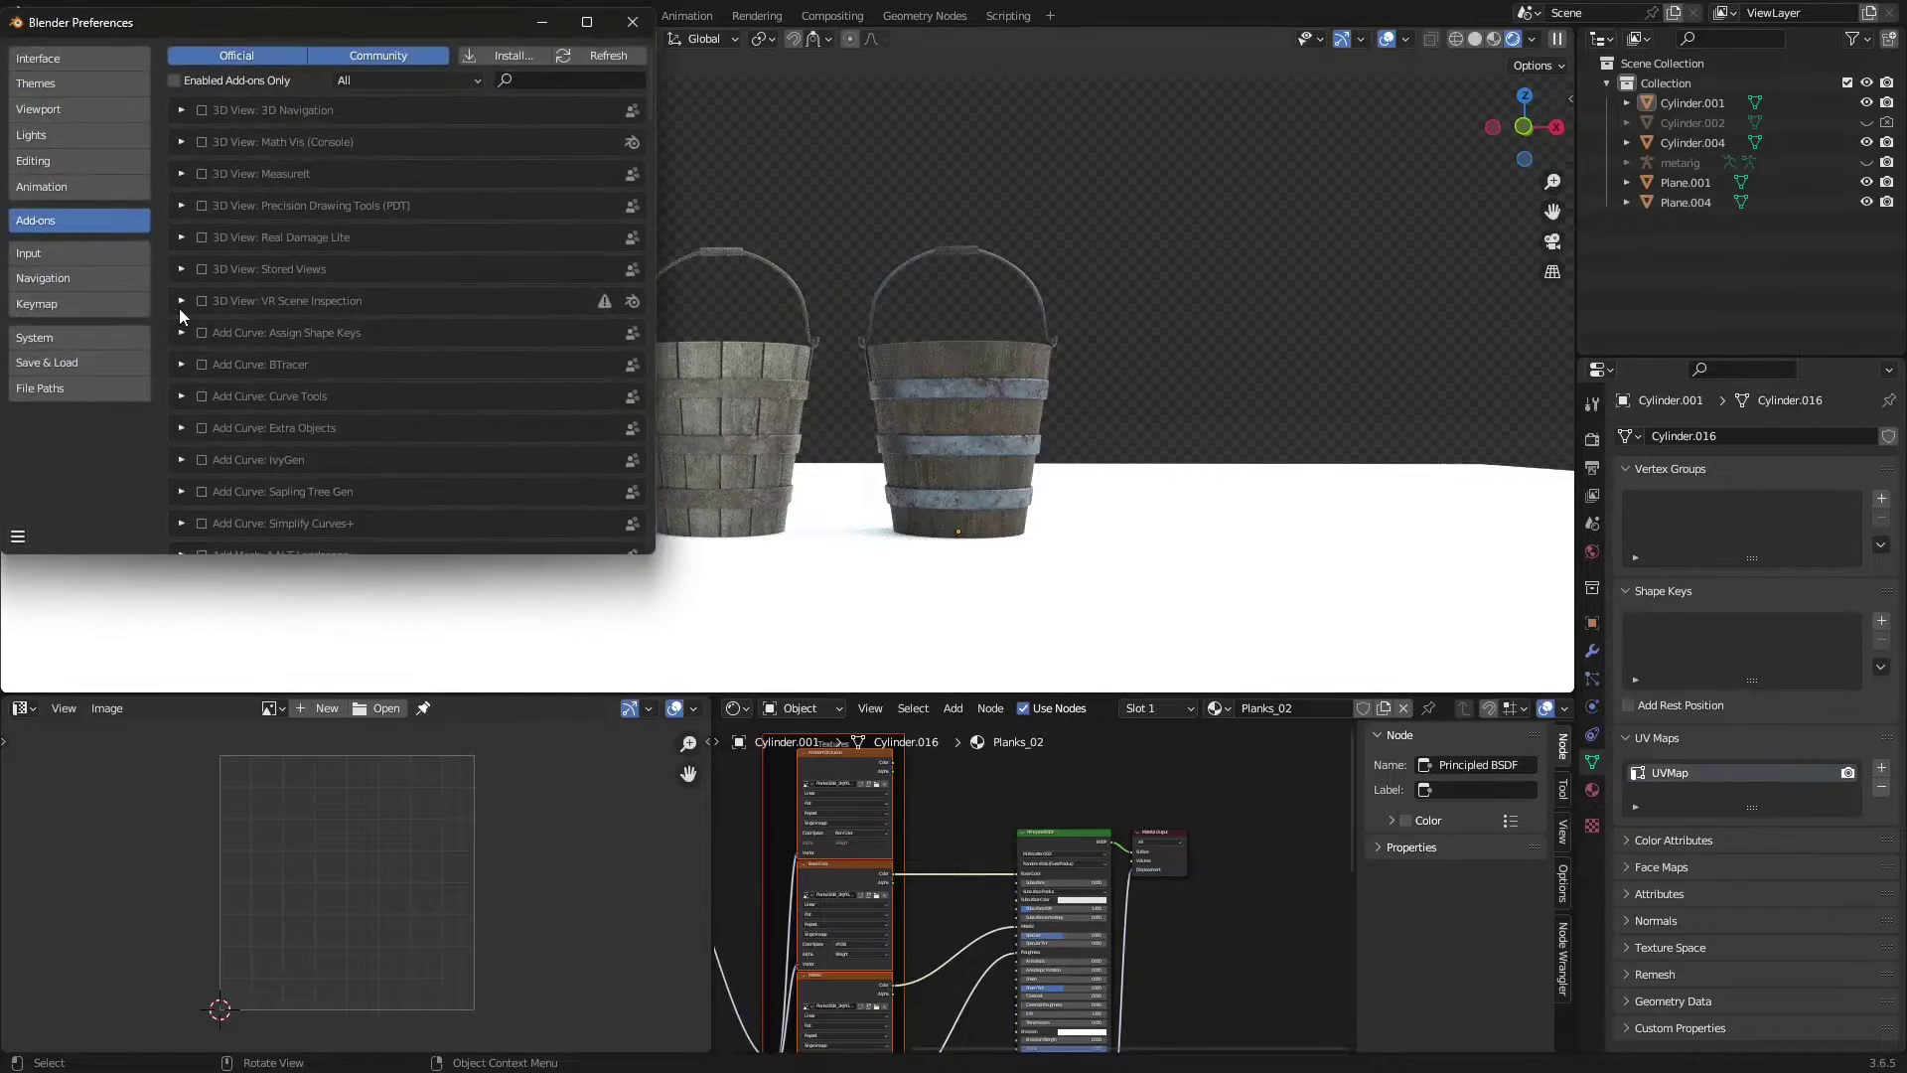
click(516, 62)
click(630, 189)
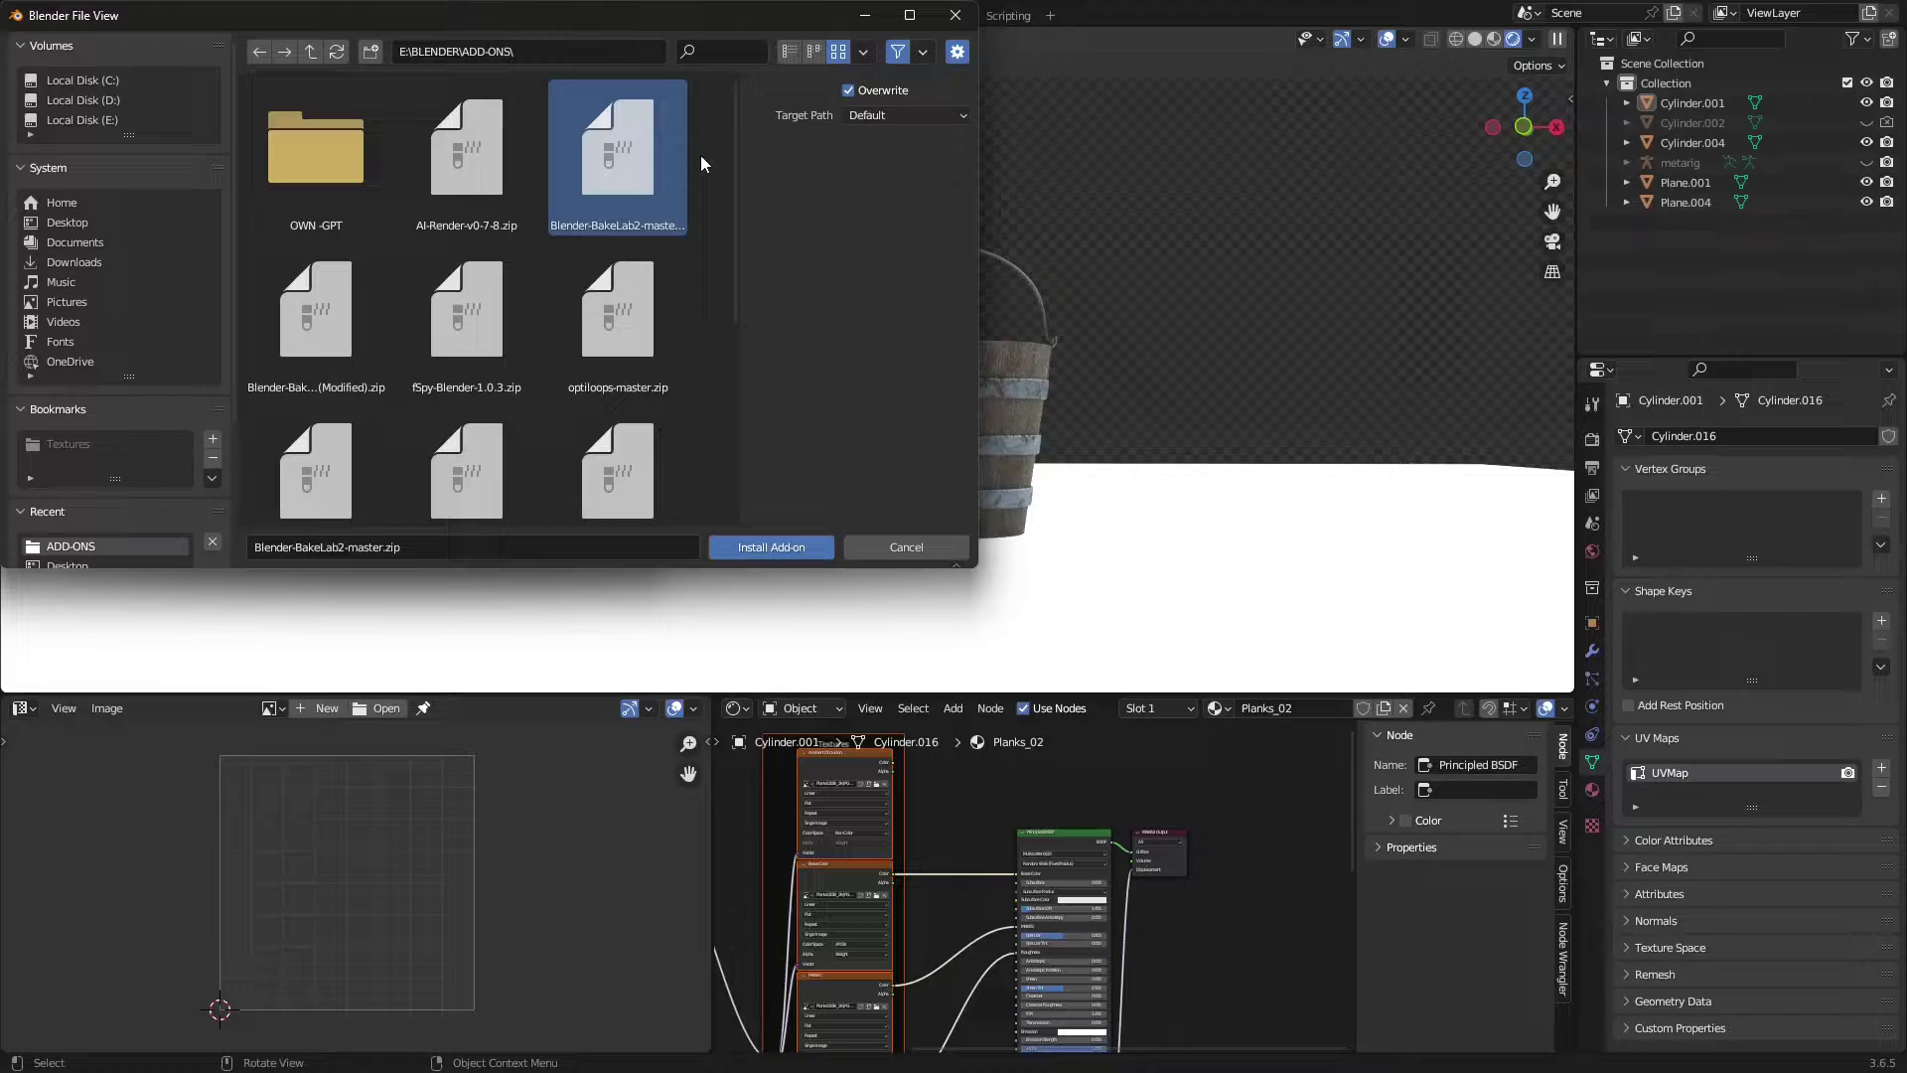
click(759, 548)
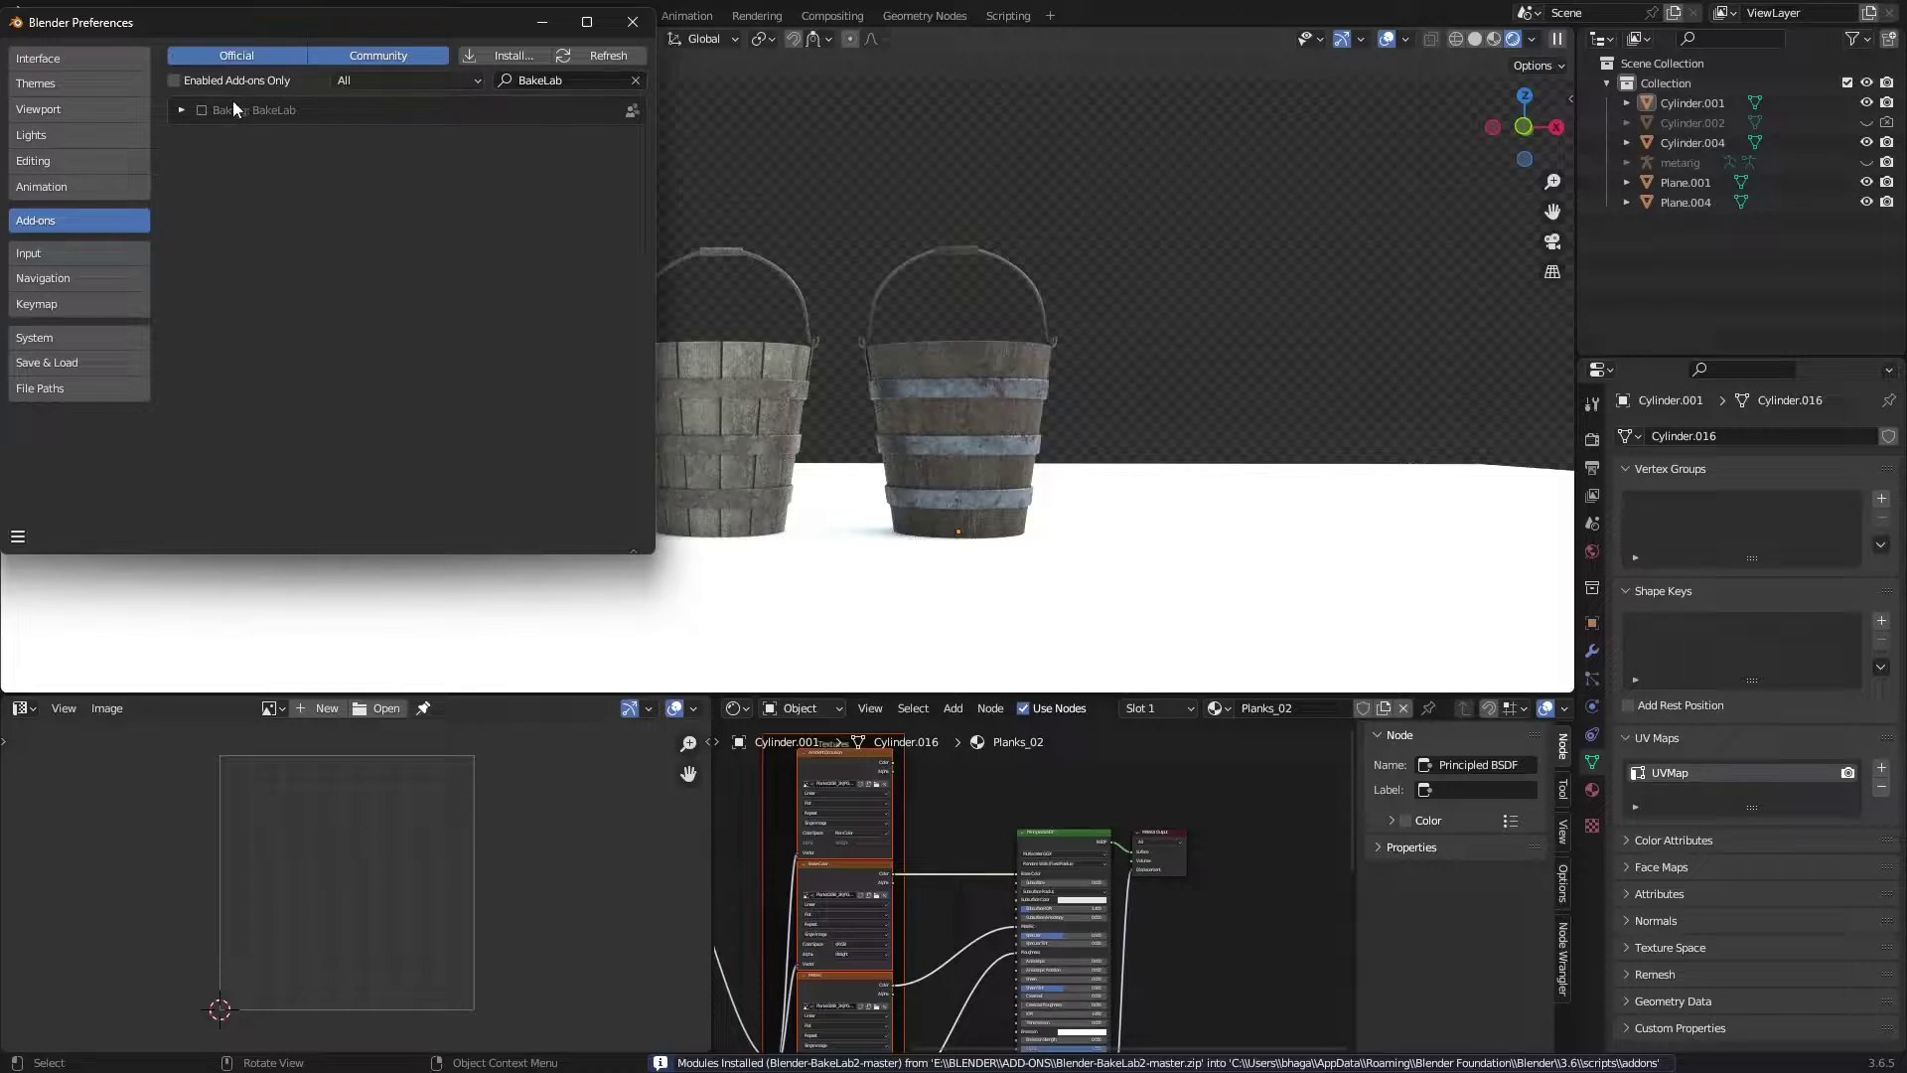
click(201, 112)
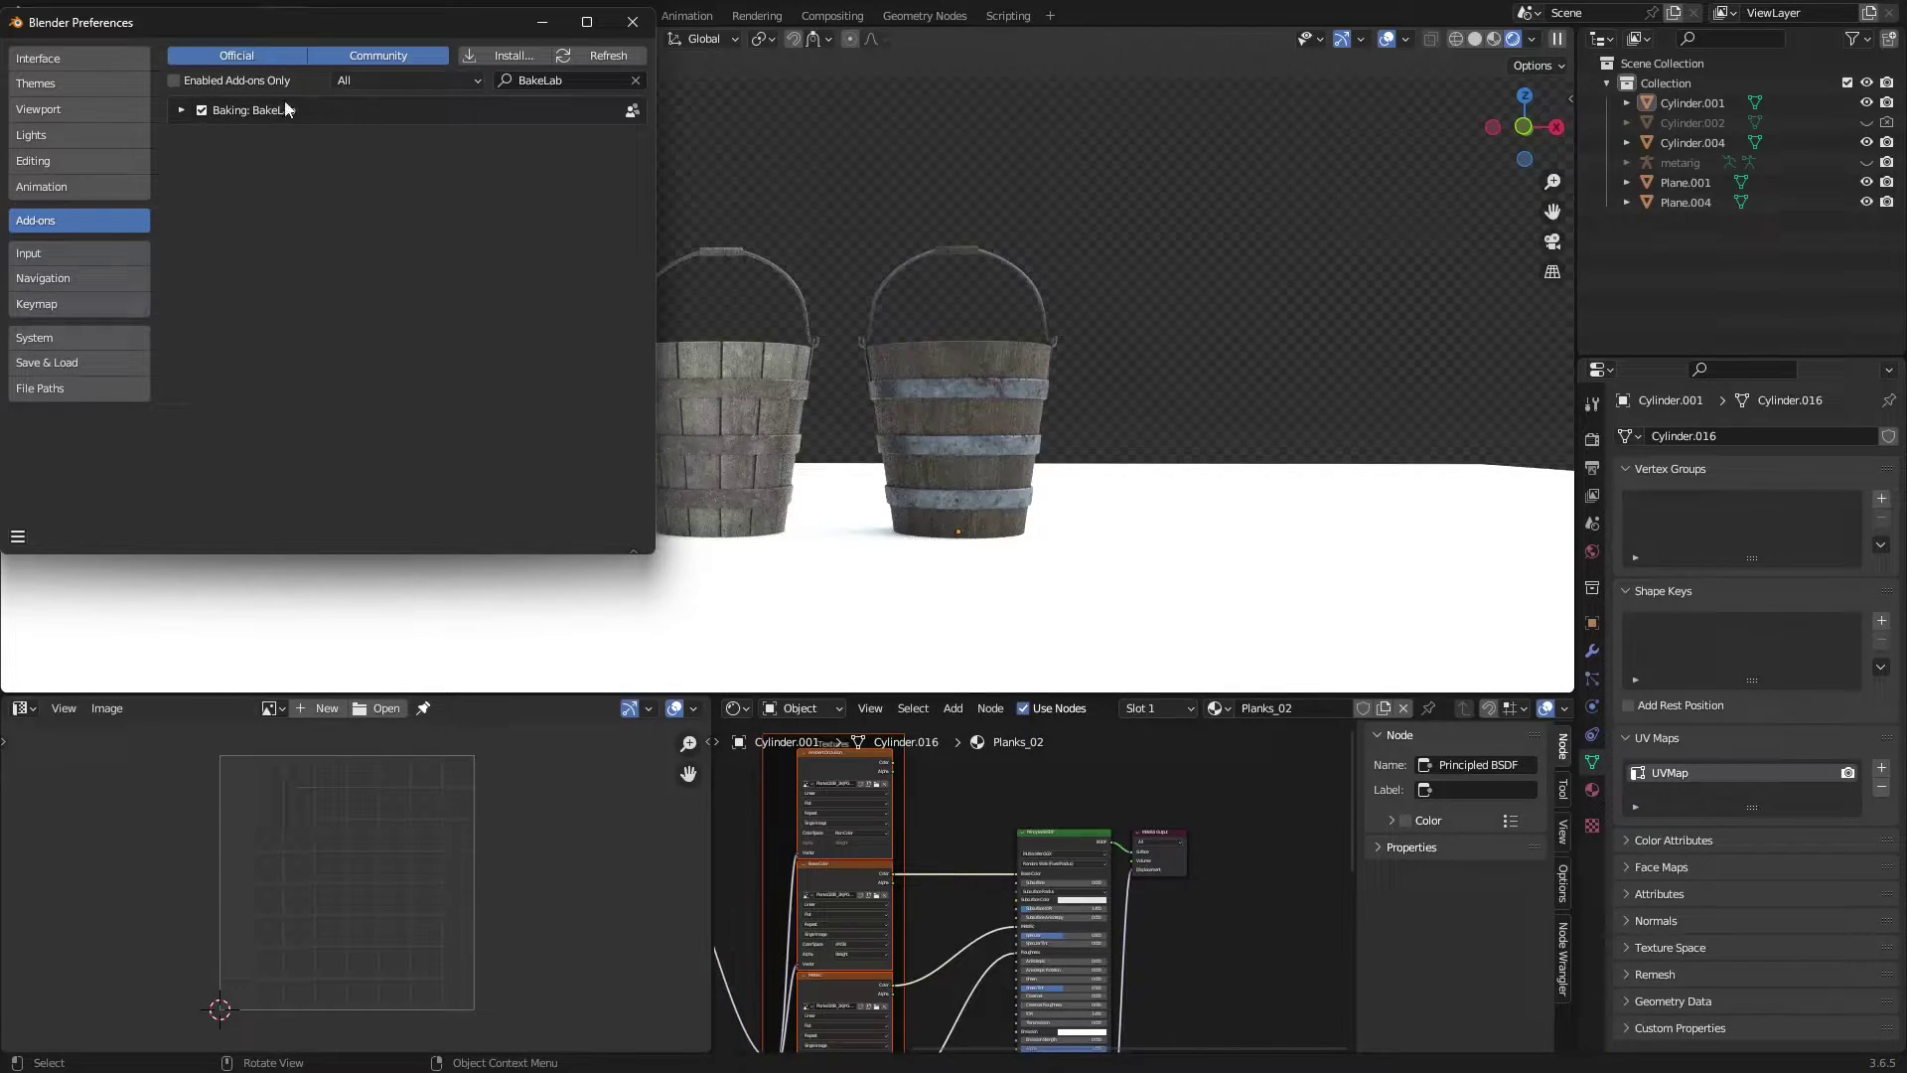
click(633, 22)
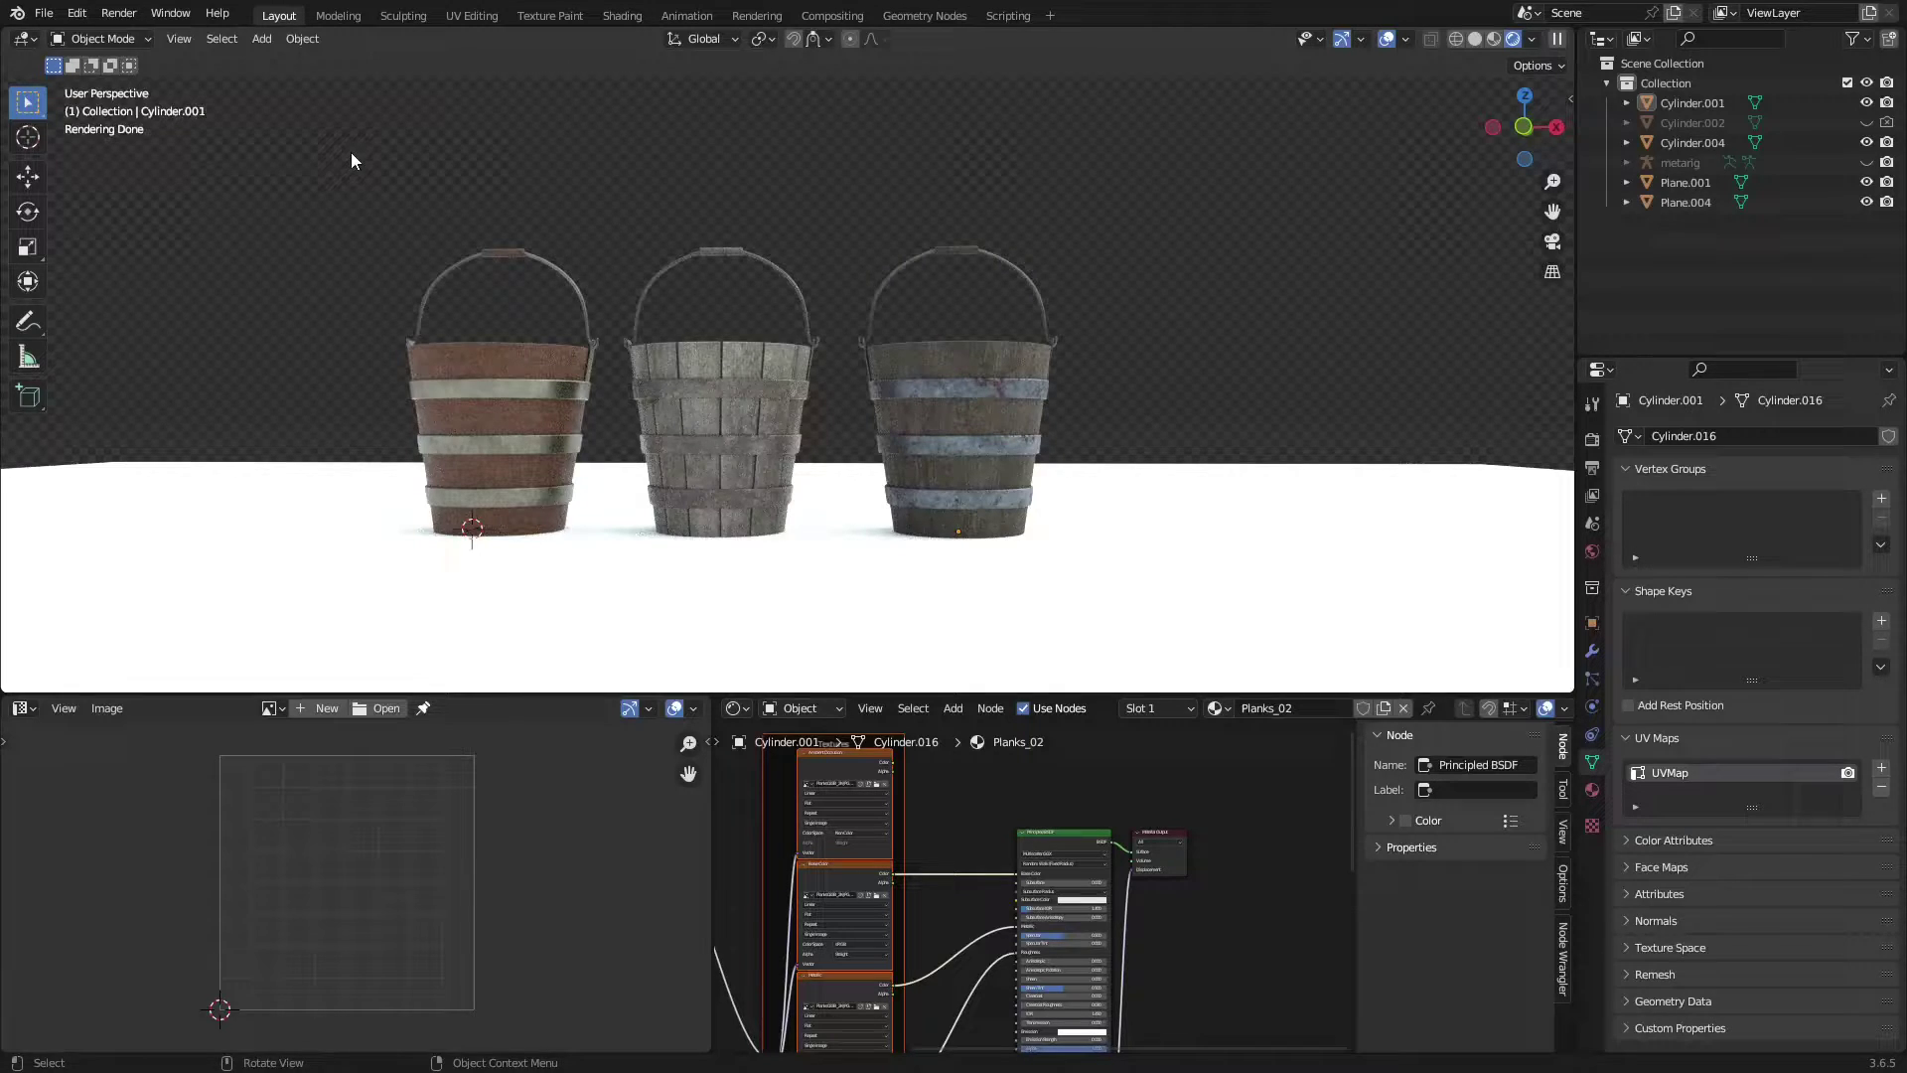
Step: Unwrap all three buckets with BakeLab into a new BakeUVMap using Smart Project, and clear every UV map except the active one
drag(349, 152, 1083, 426)
key(n)
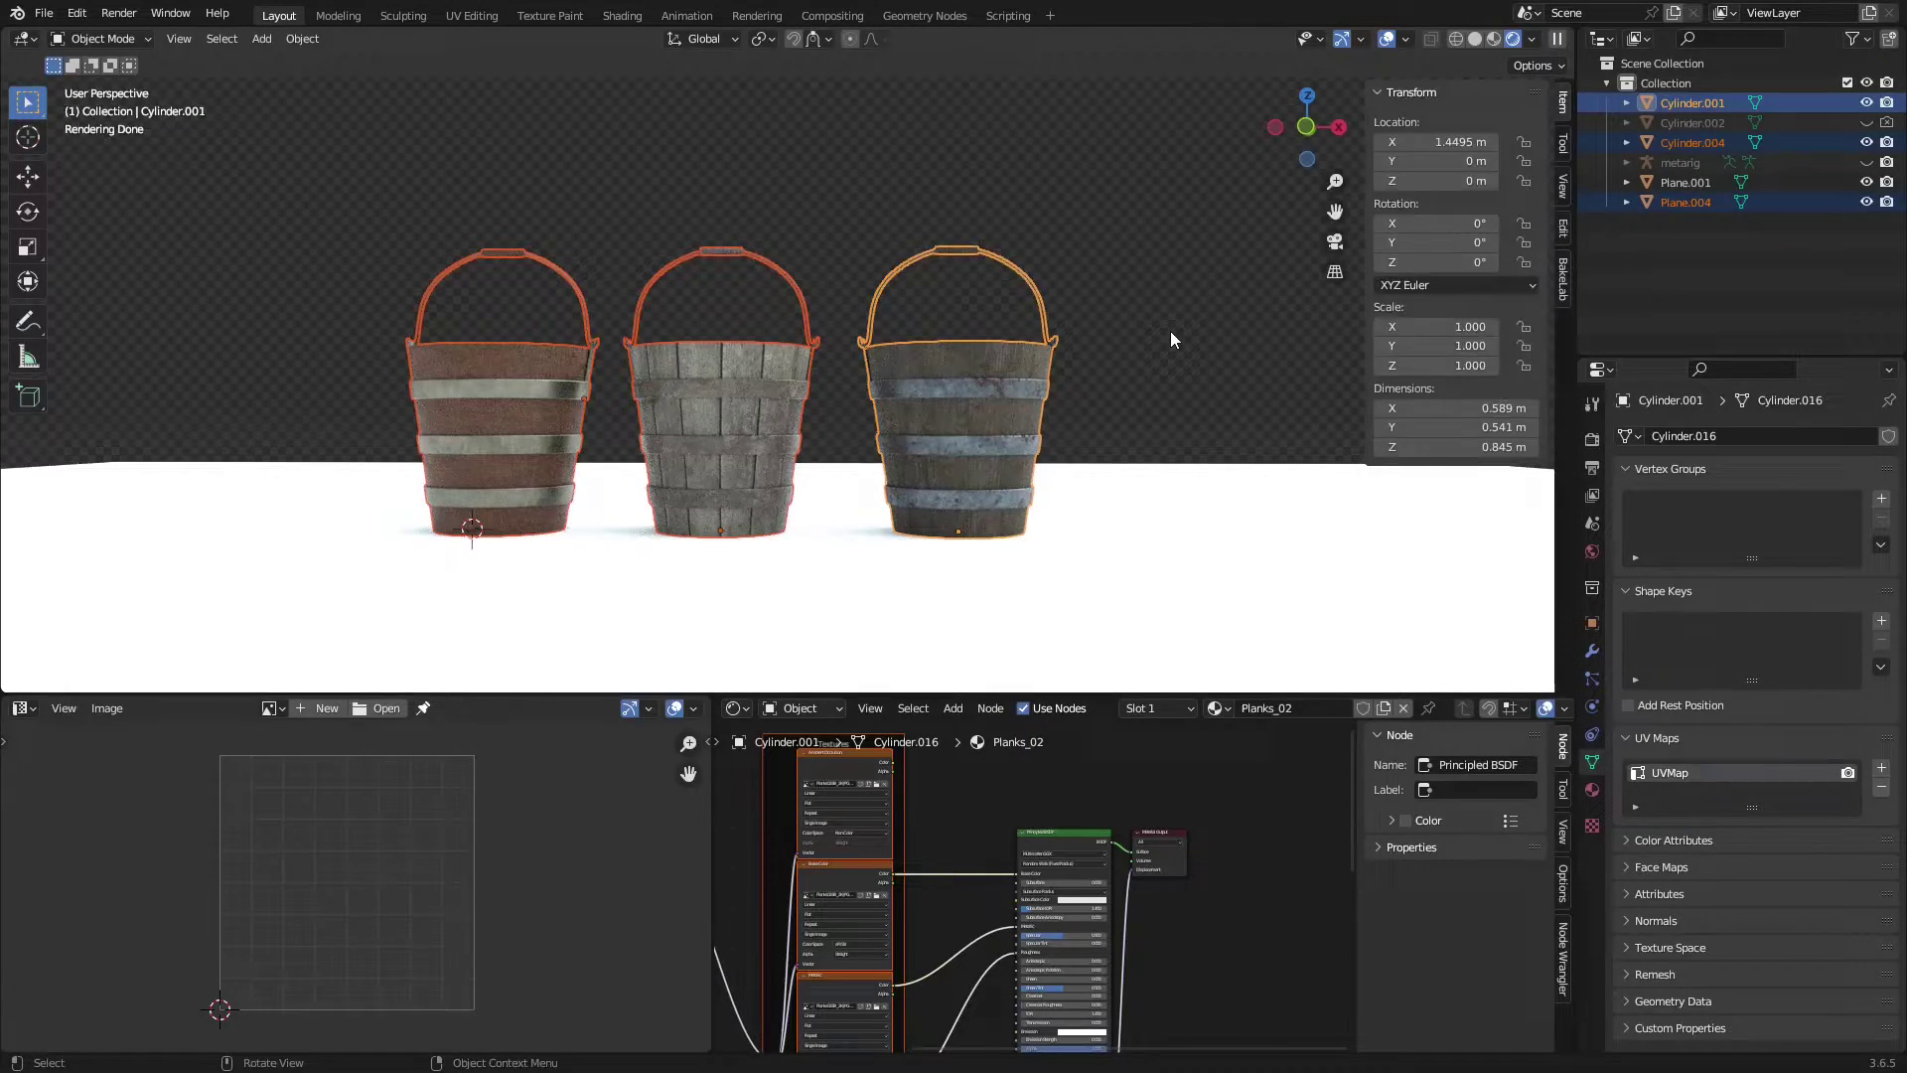
click(1562, 281)
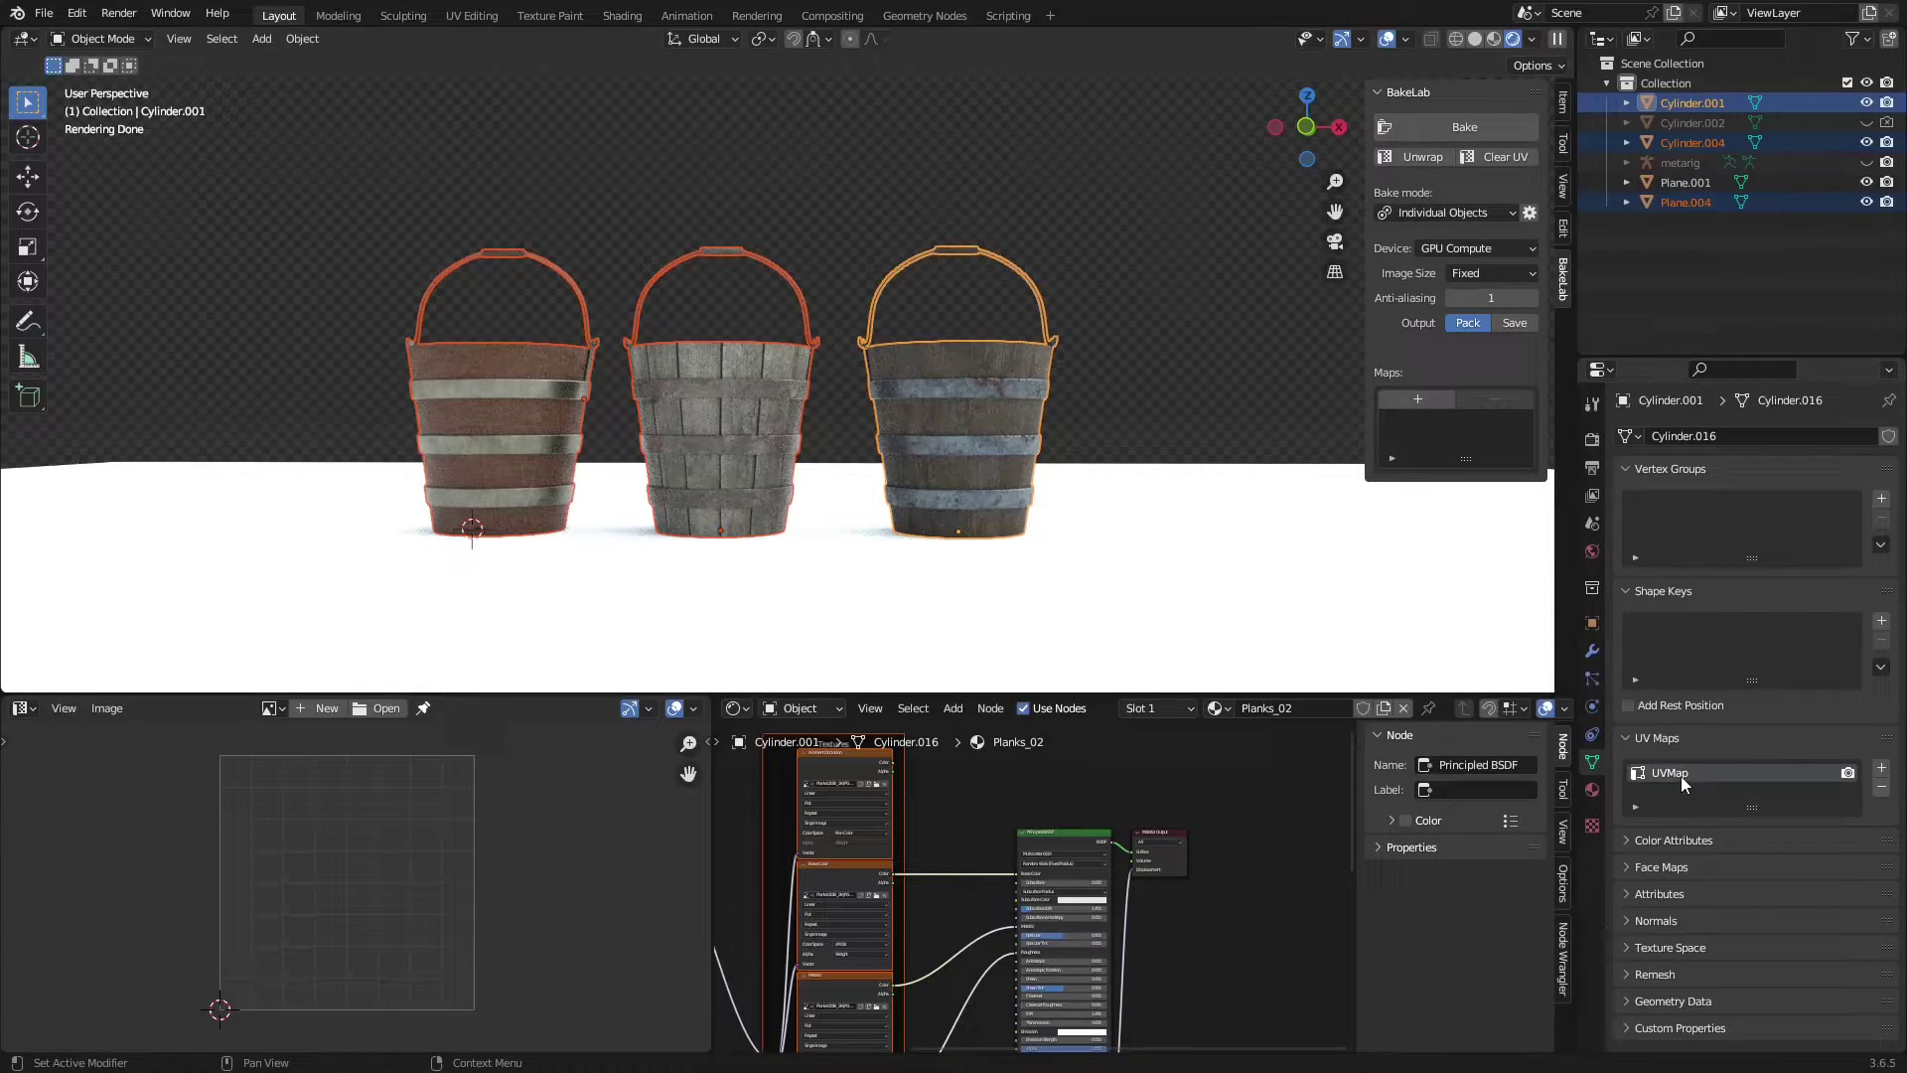
click(1402, 159)
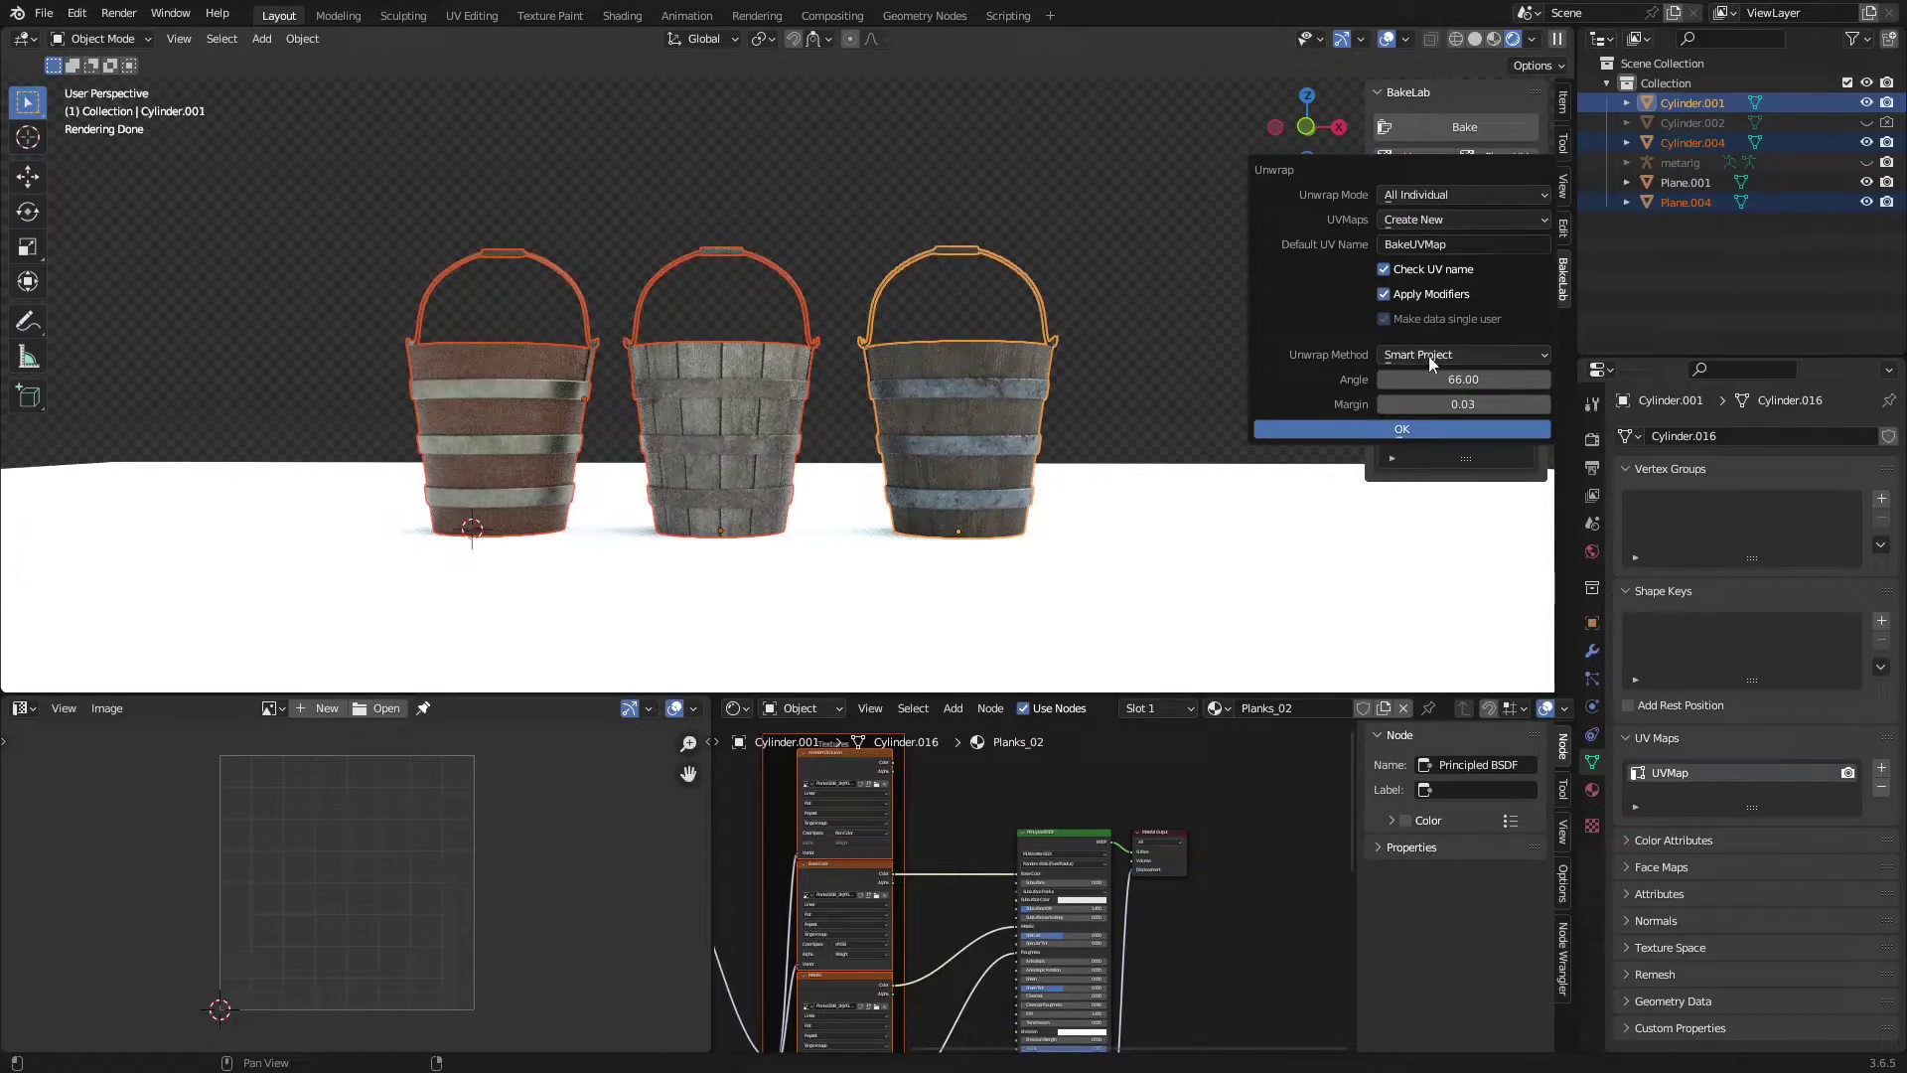
click(1415, 432)
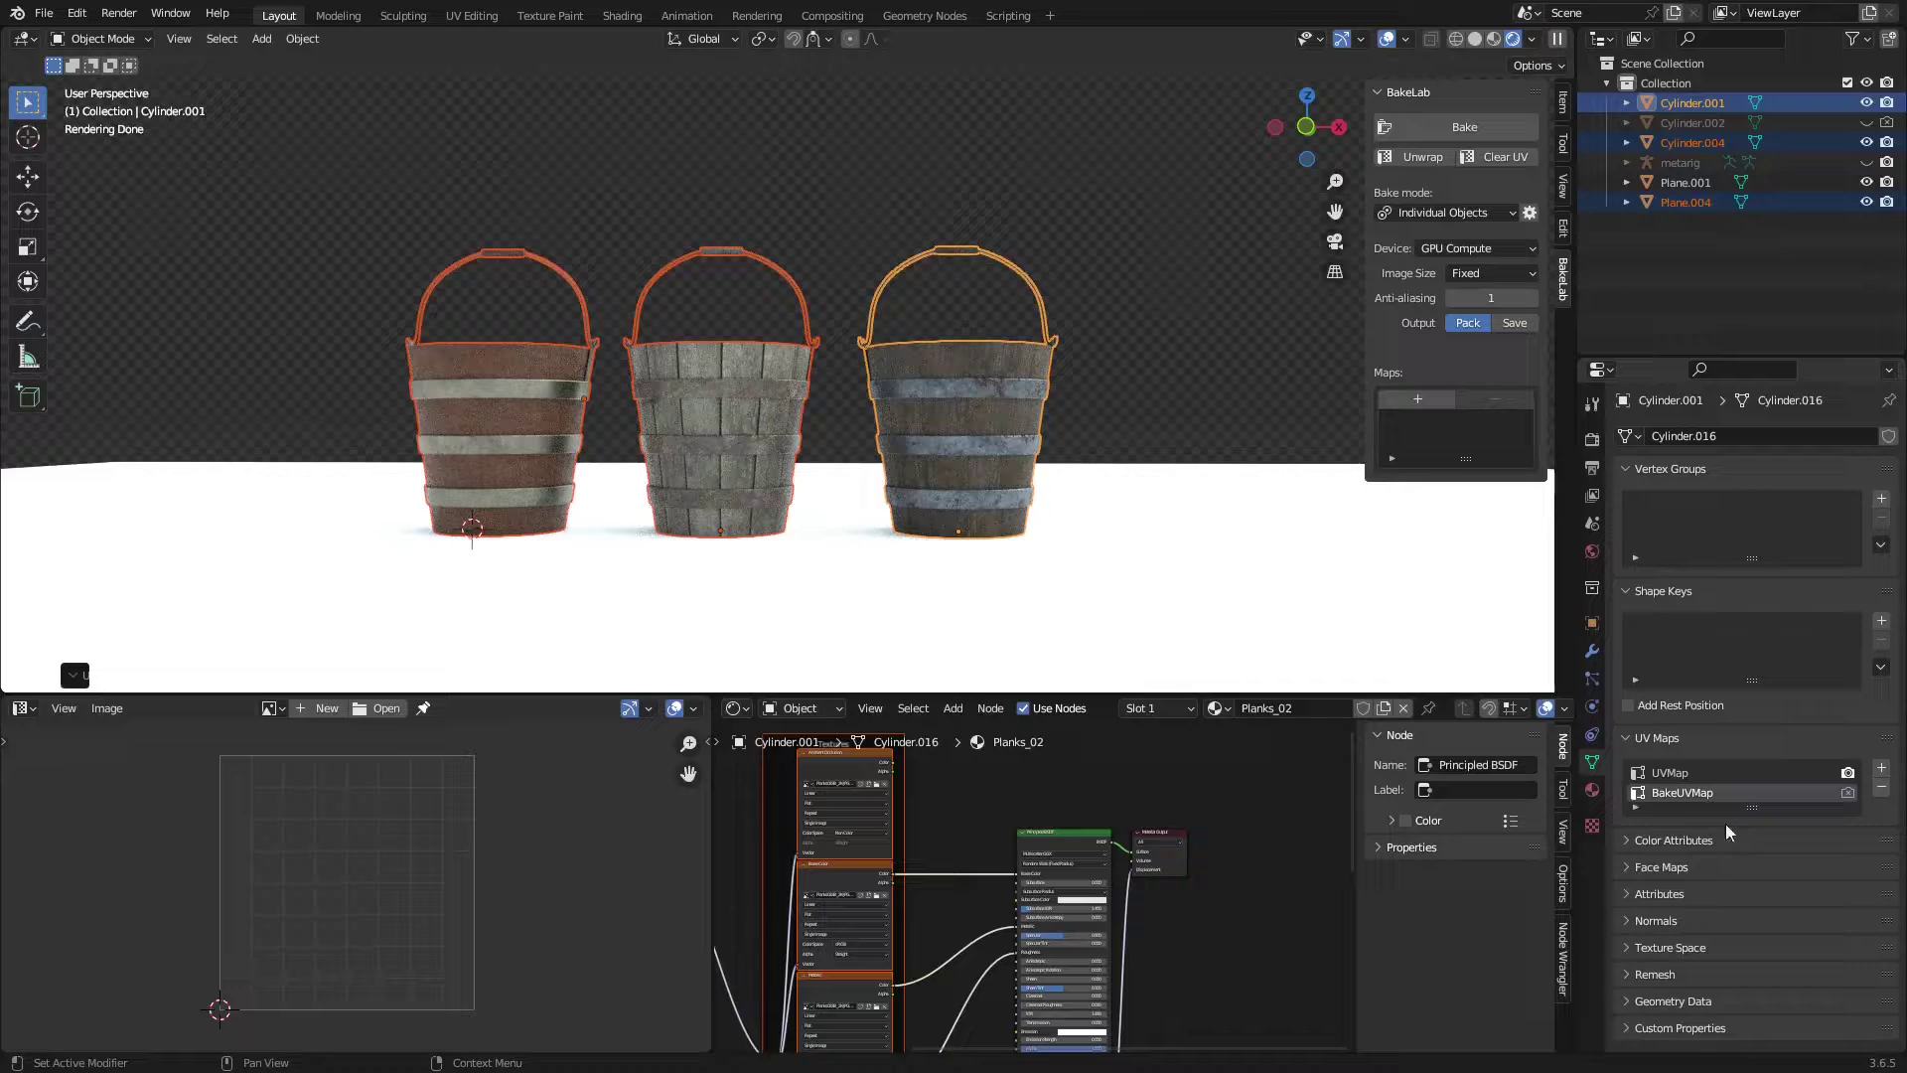
click(1504, 157)
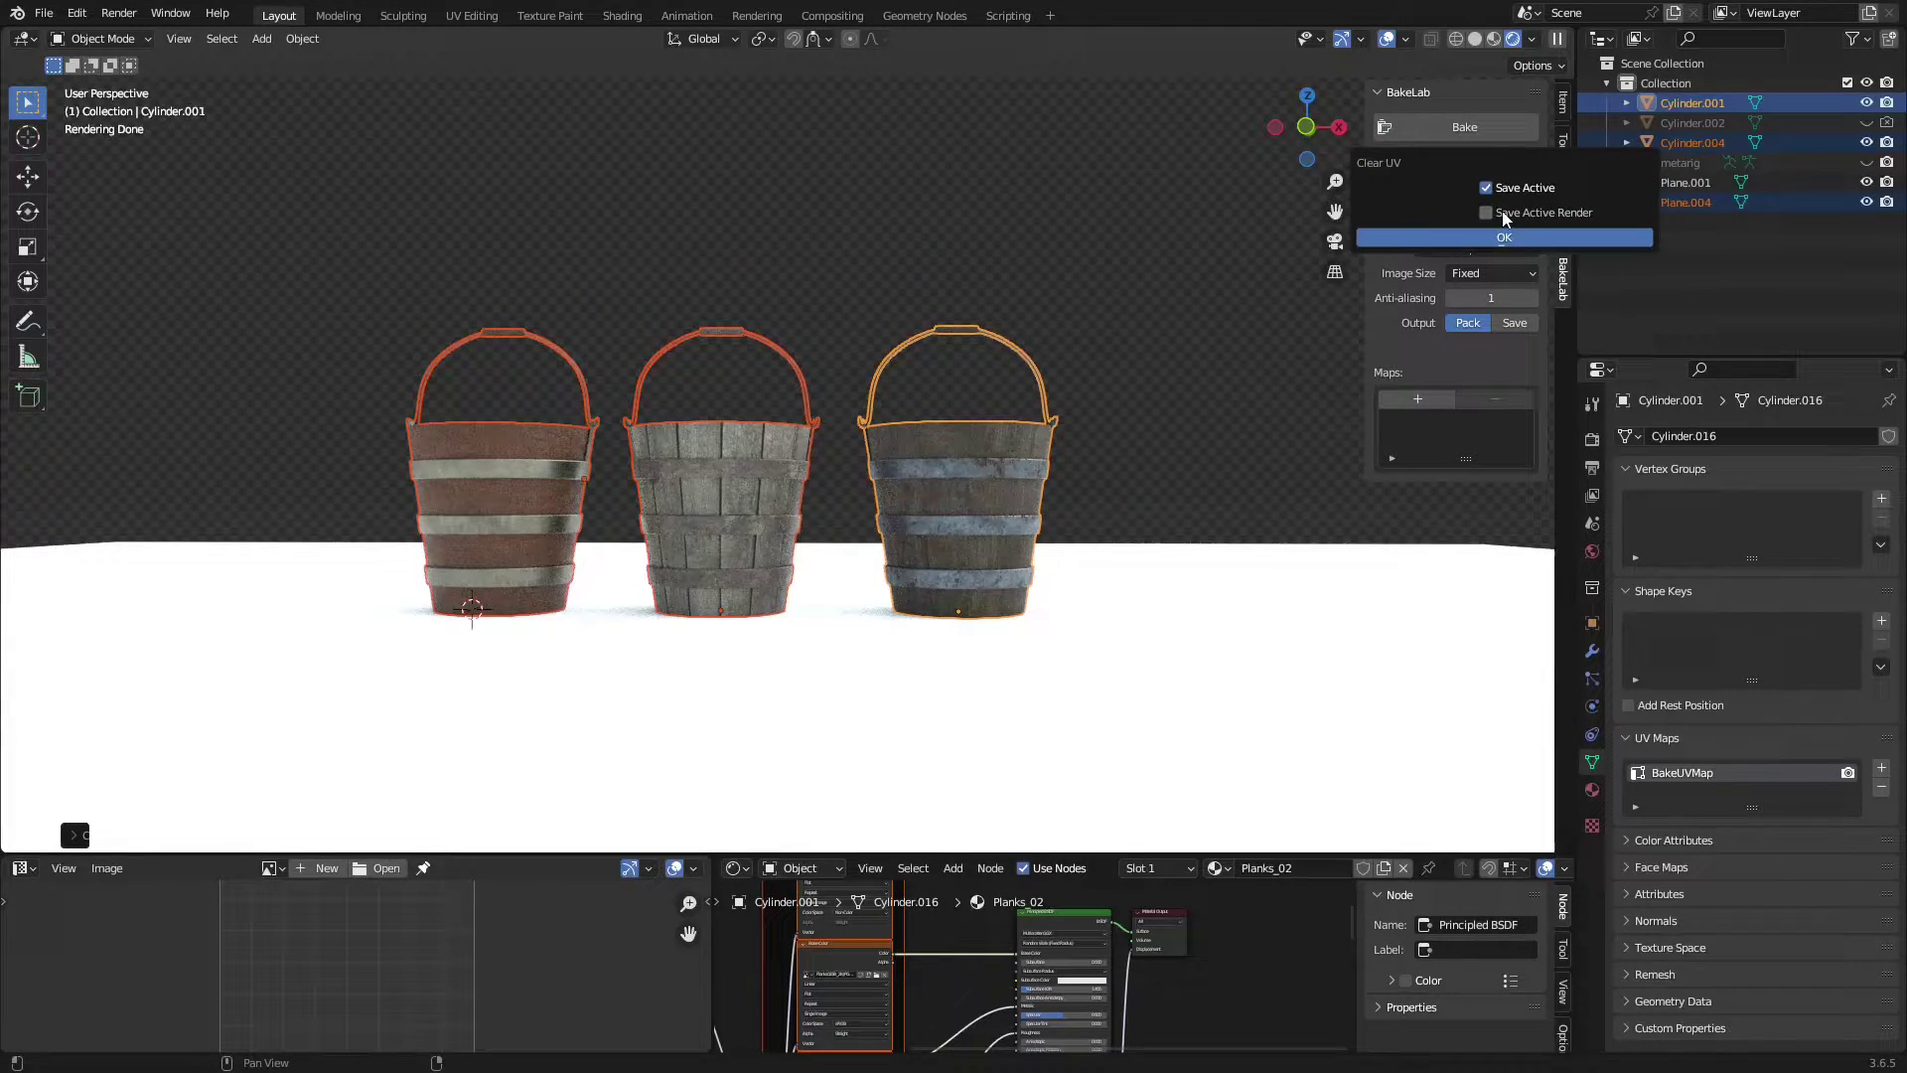
click(1503, 238)
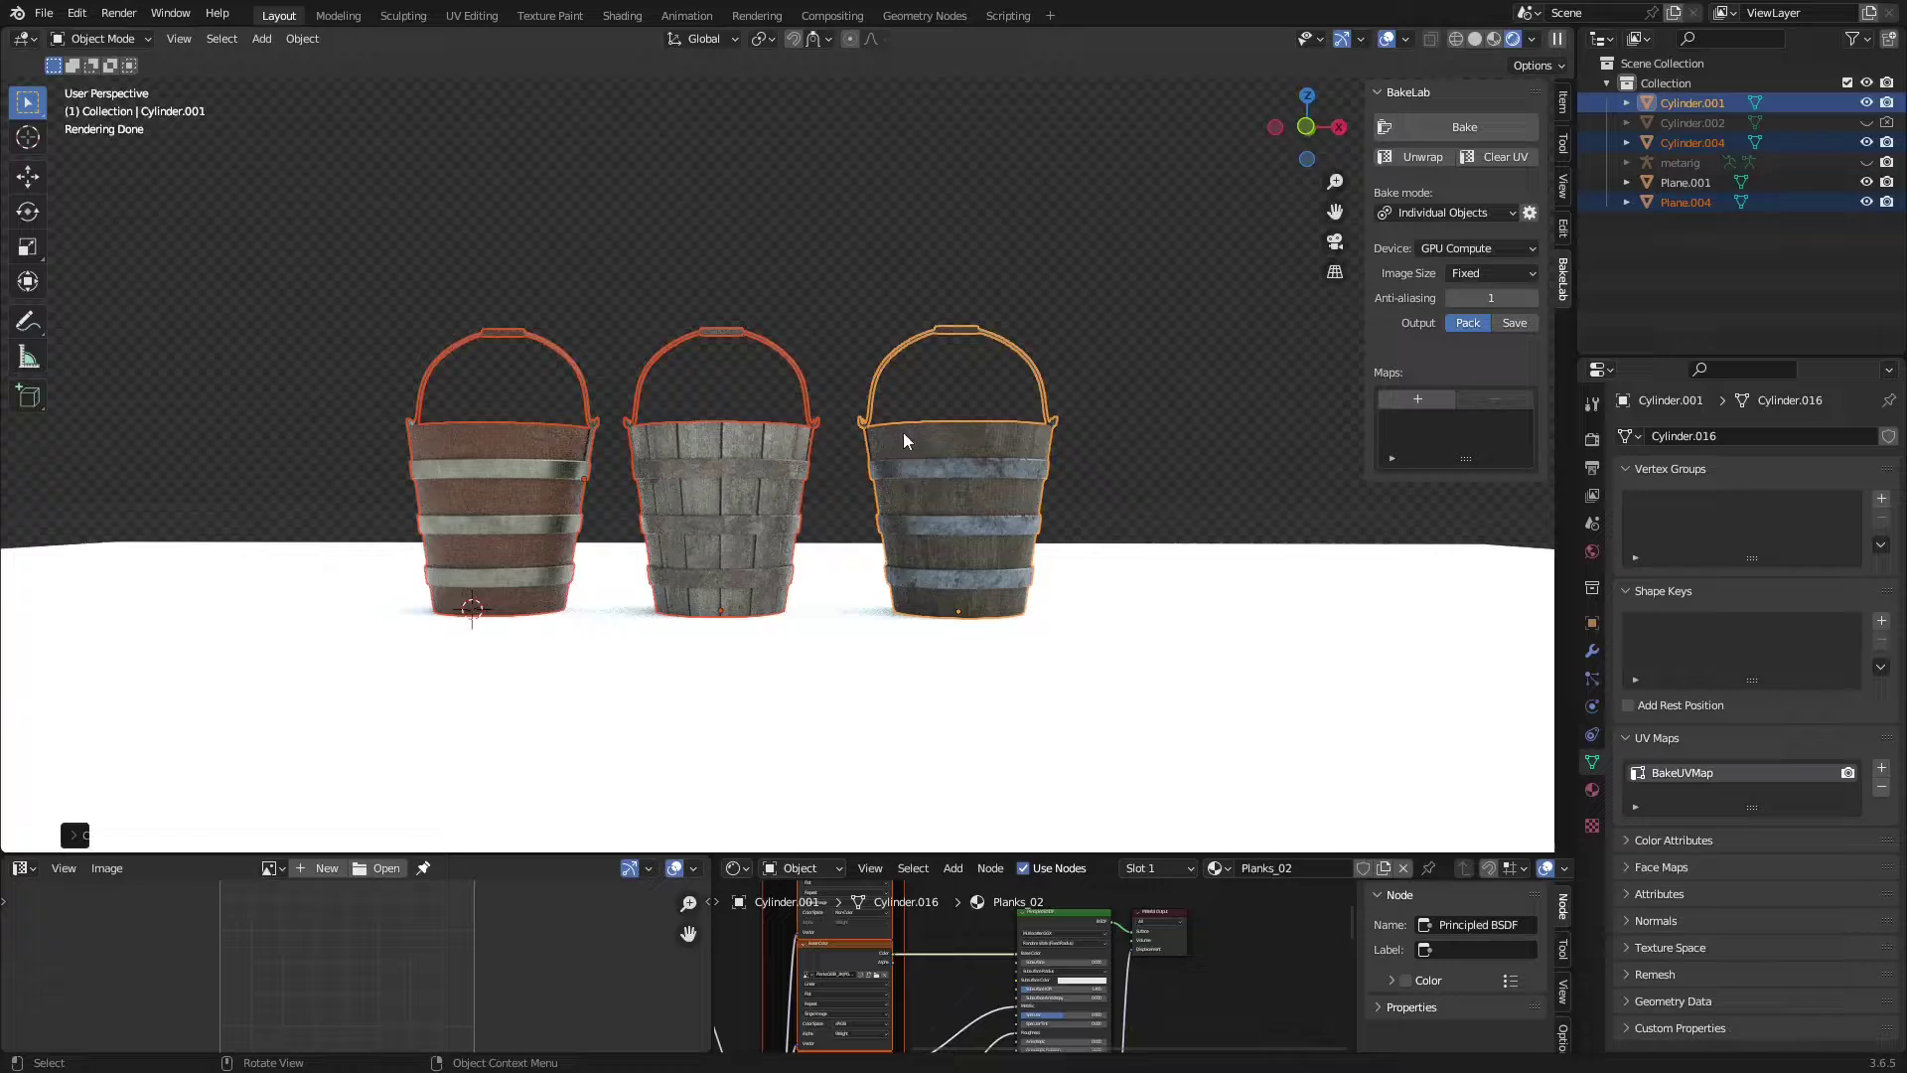
Step: Review BakeLab's bake mode, bake margin and device options, keeping Individual Objects and GPU Compute
click(1439, 214)
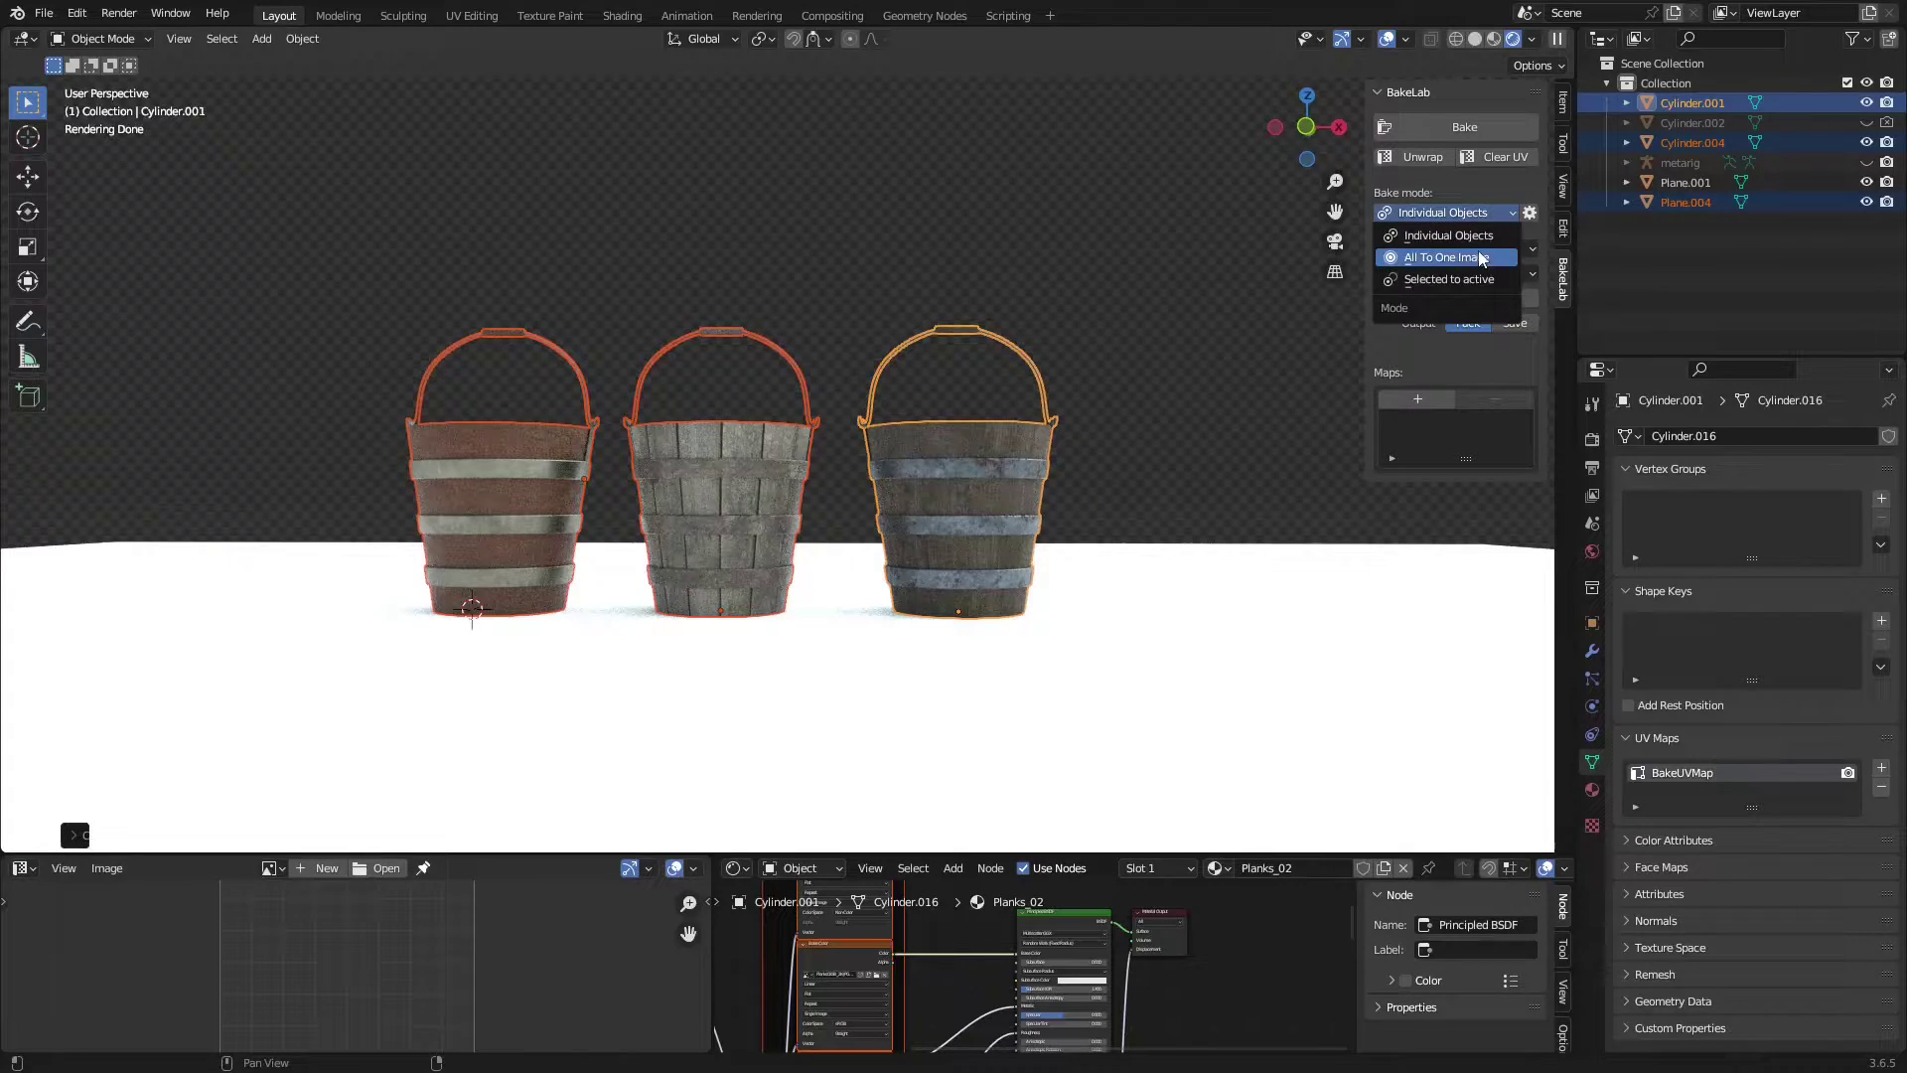
click(1450, 235)
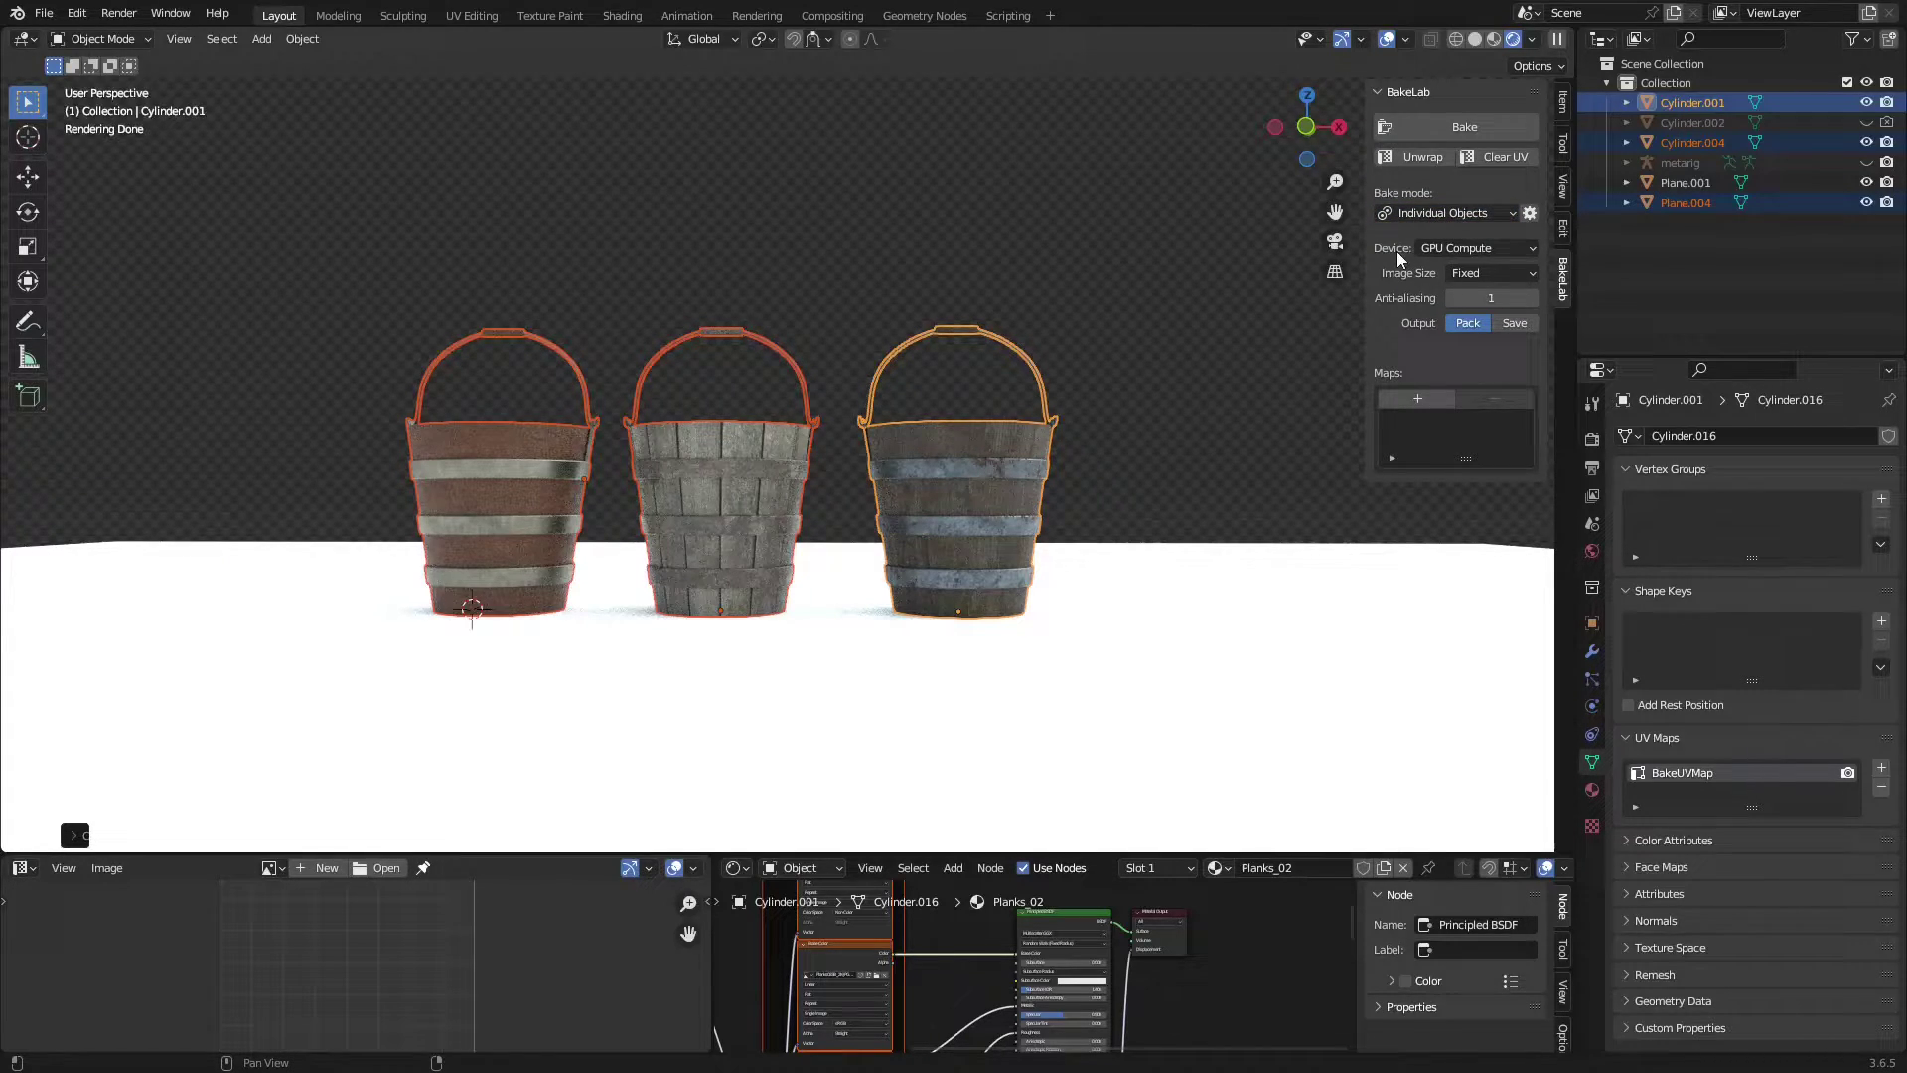
click(1530, 213)
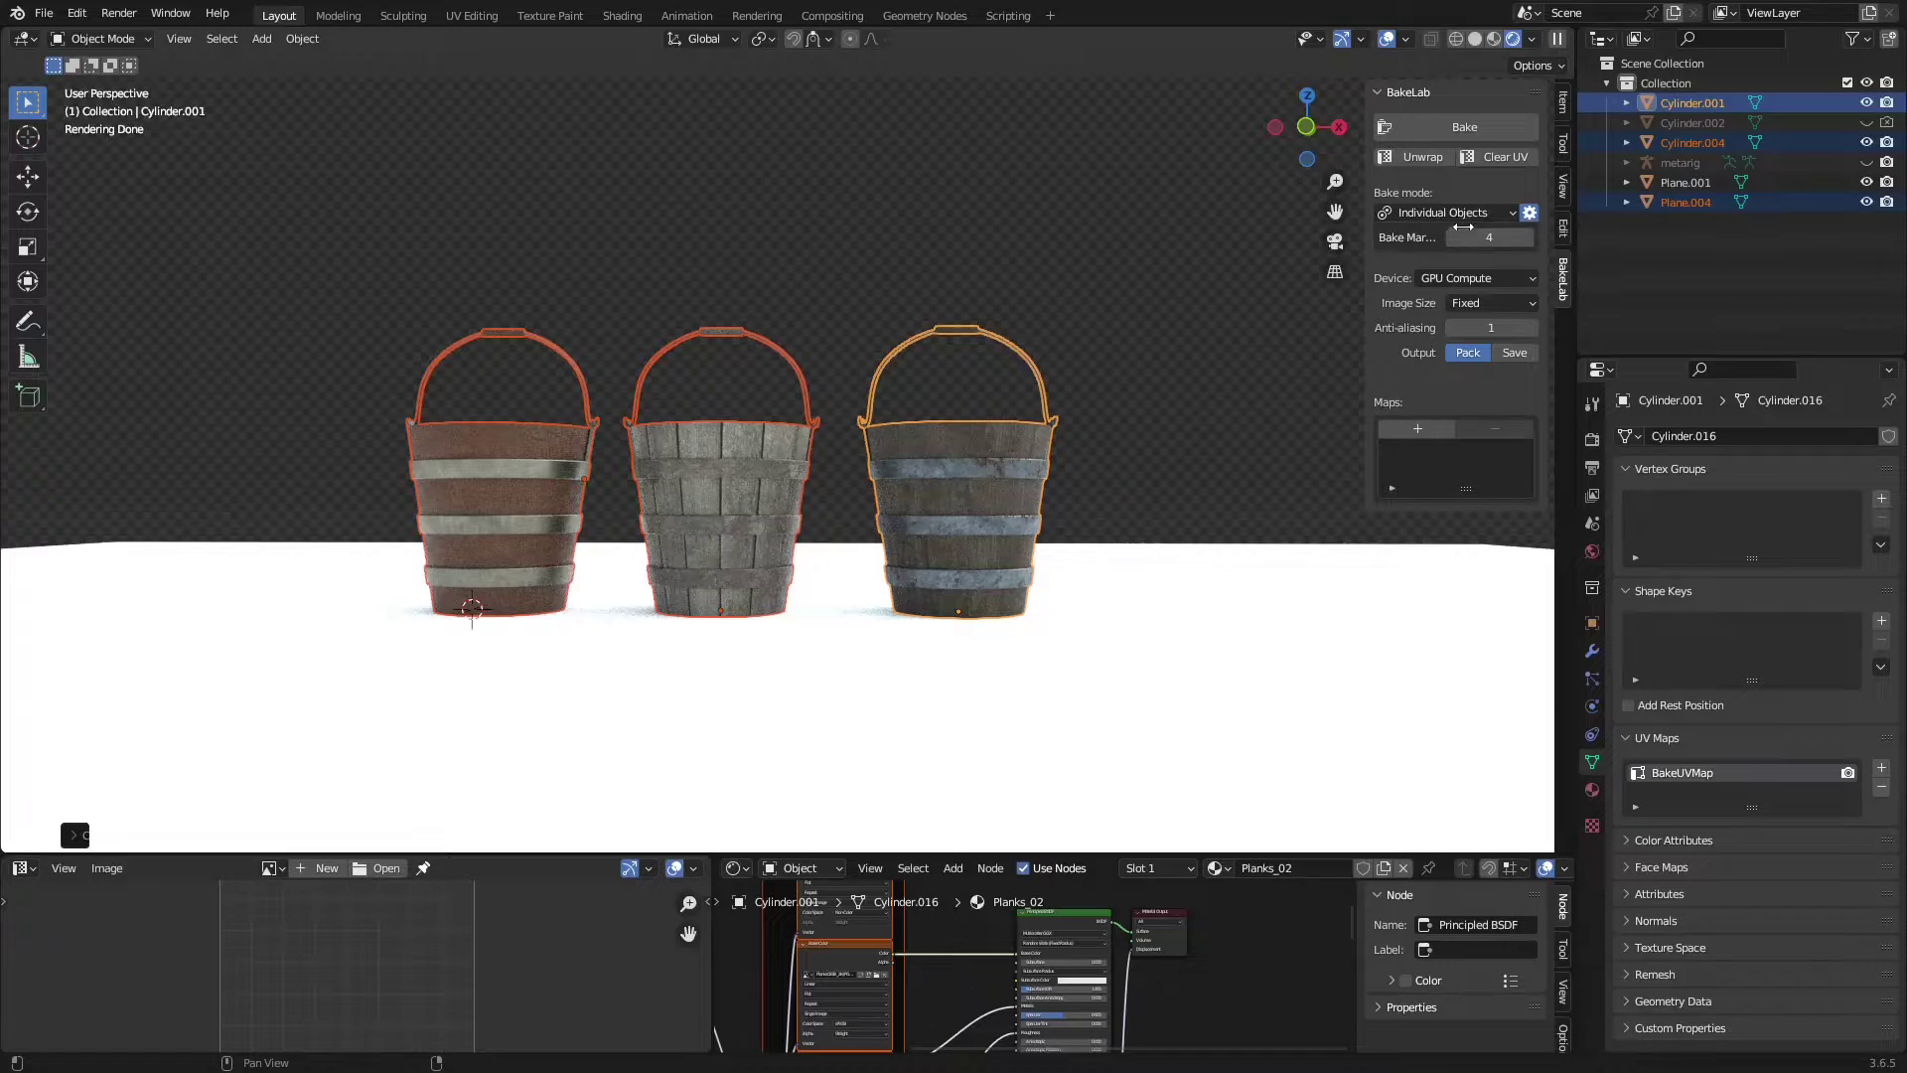
click(1529, 215)
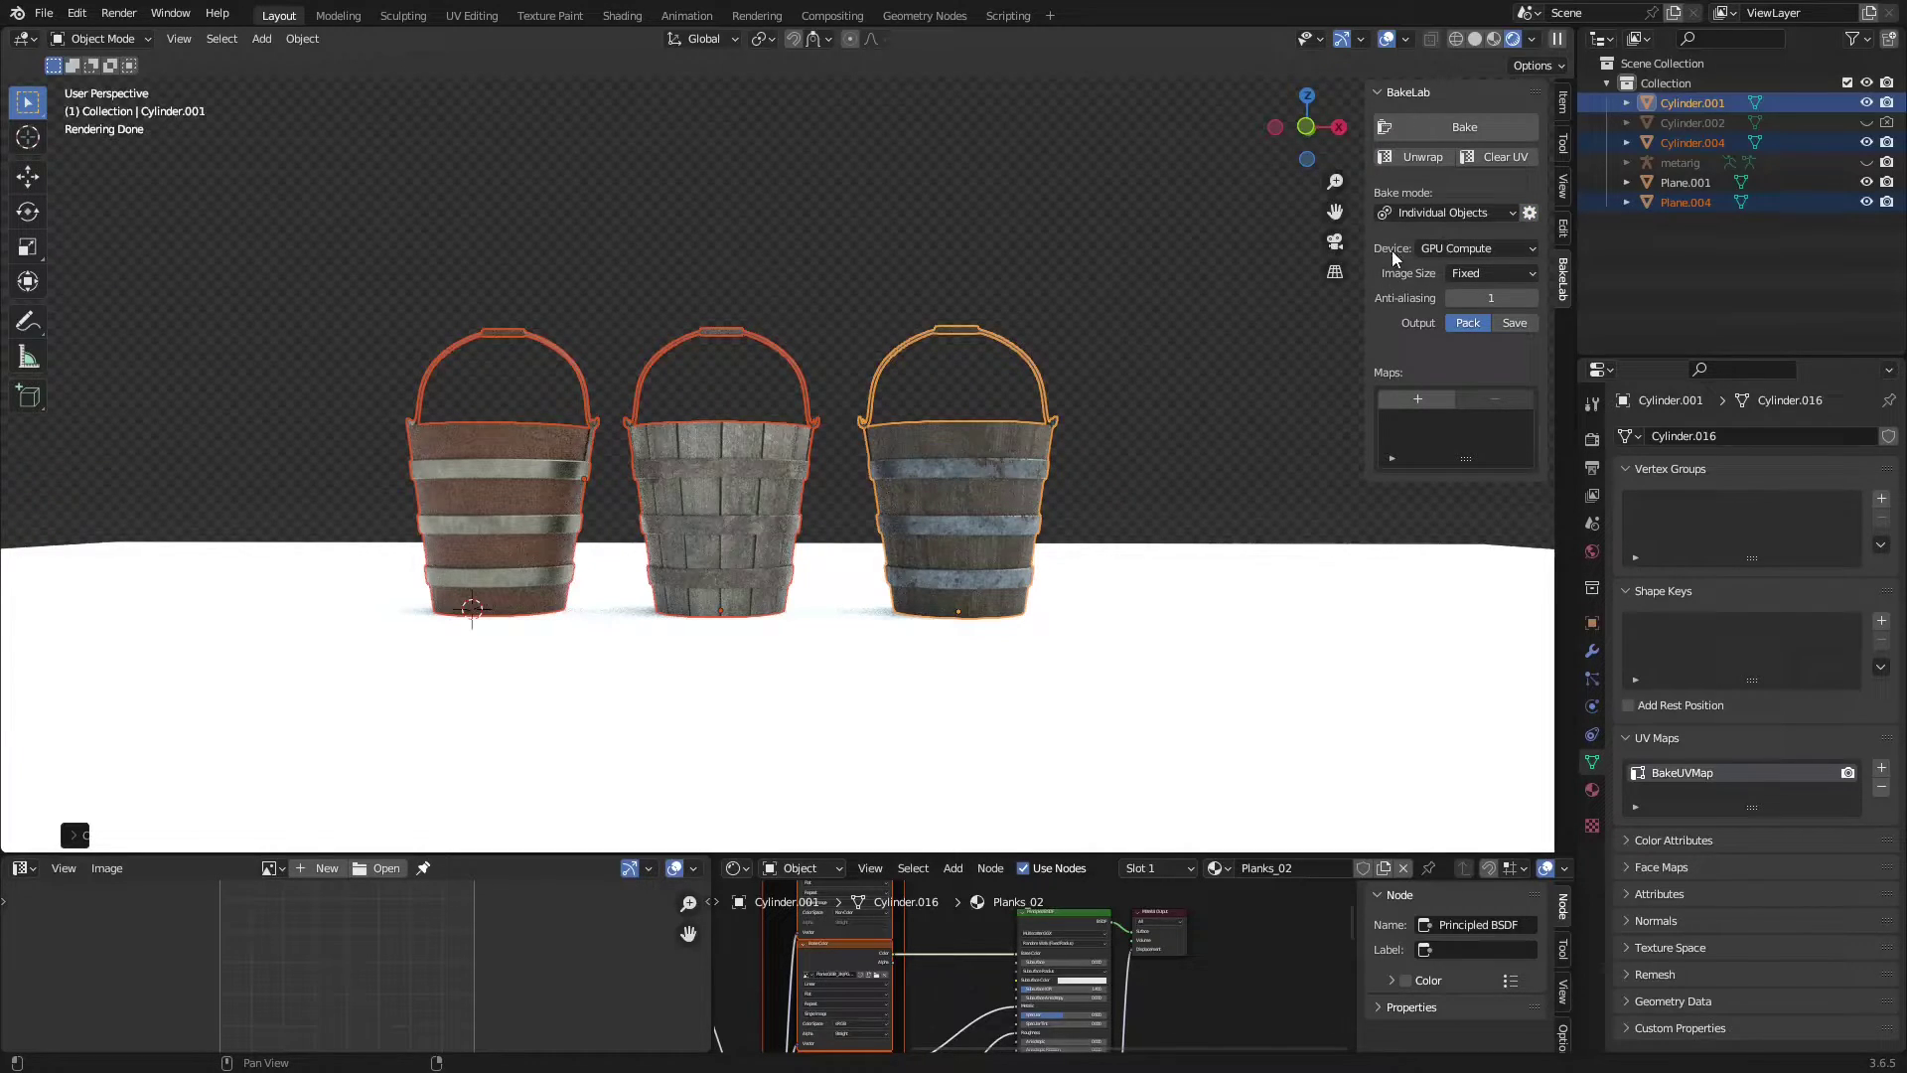
click(1494, 249)
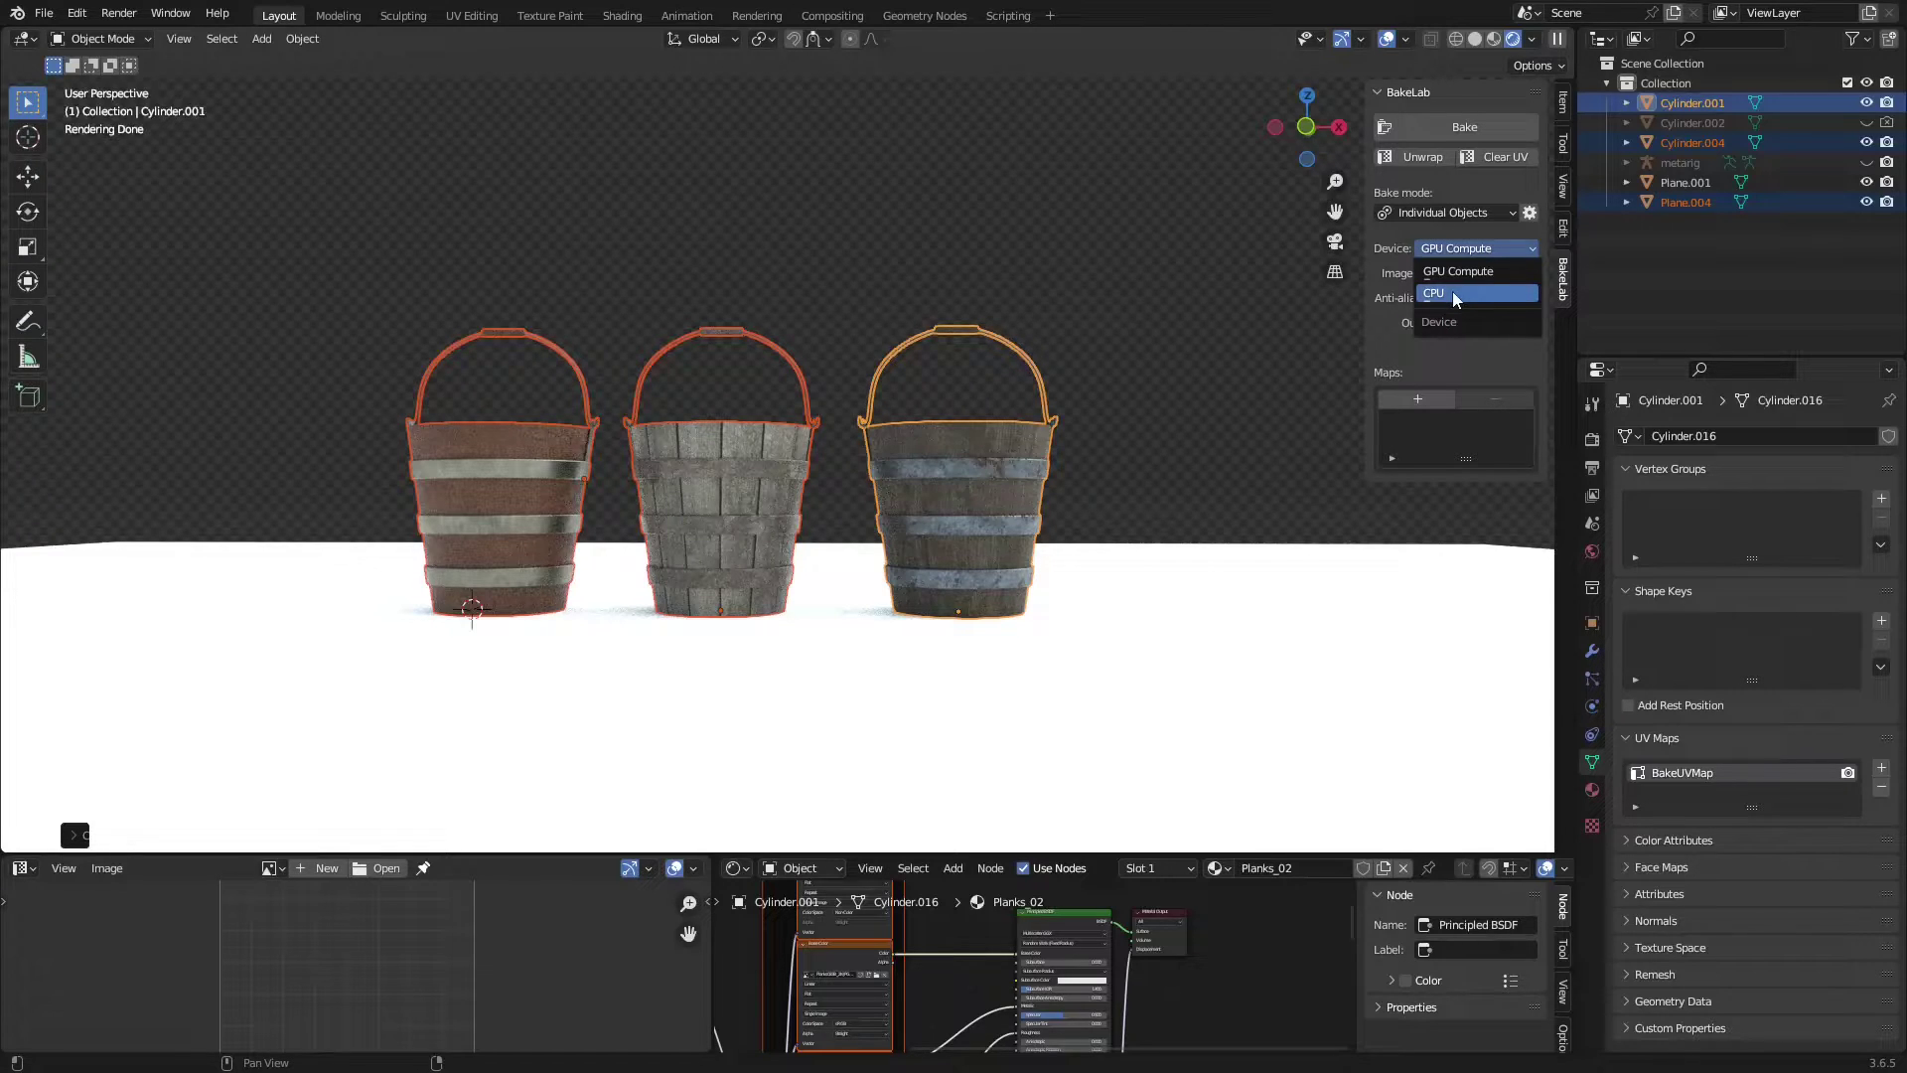
click(1475, 254)
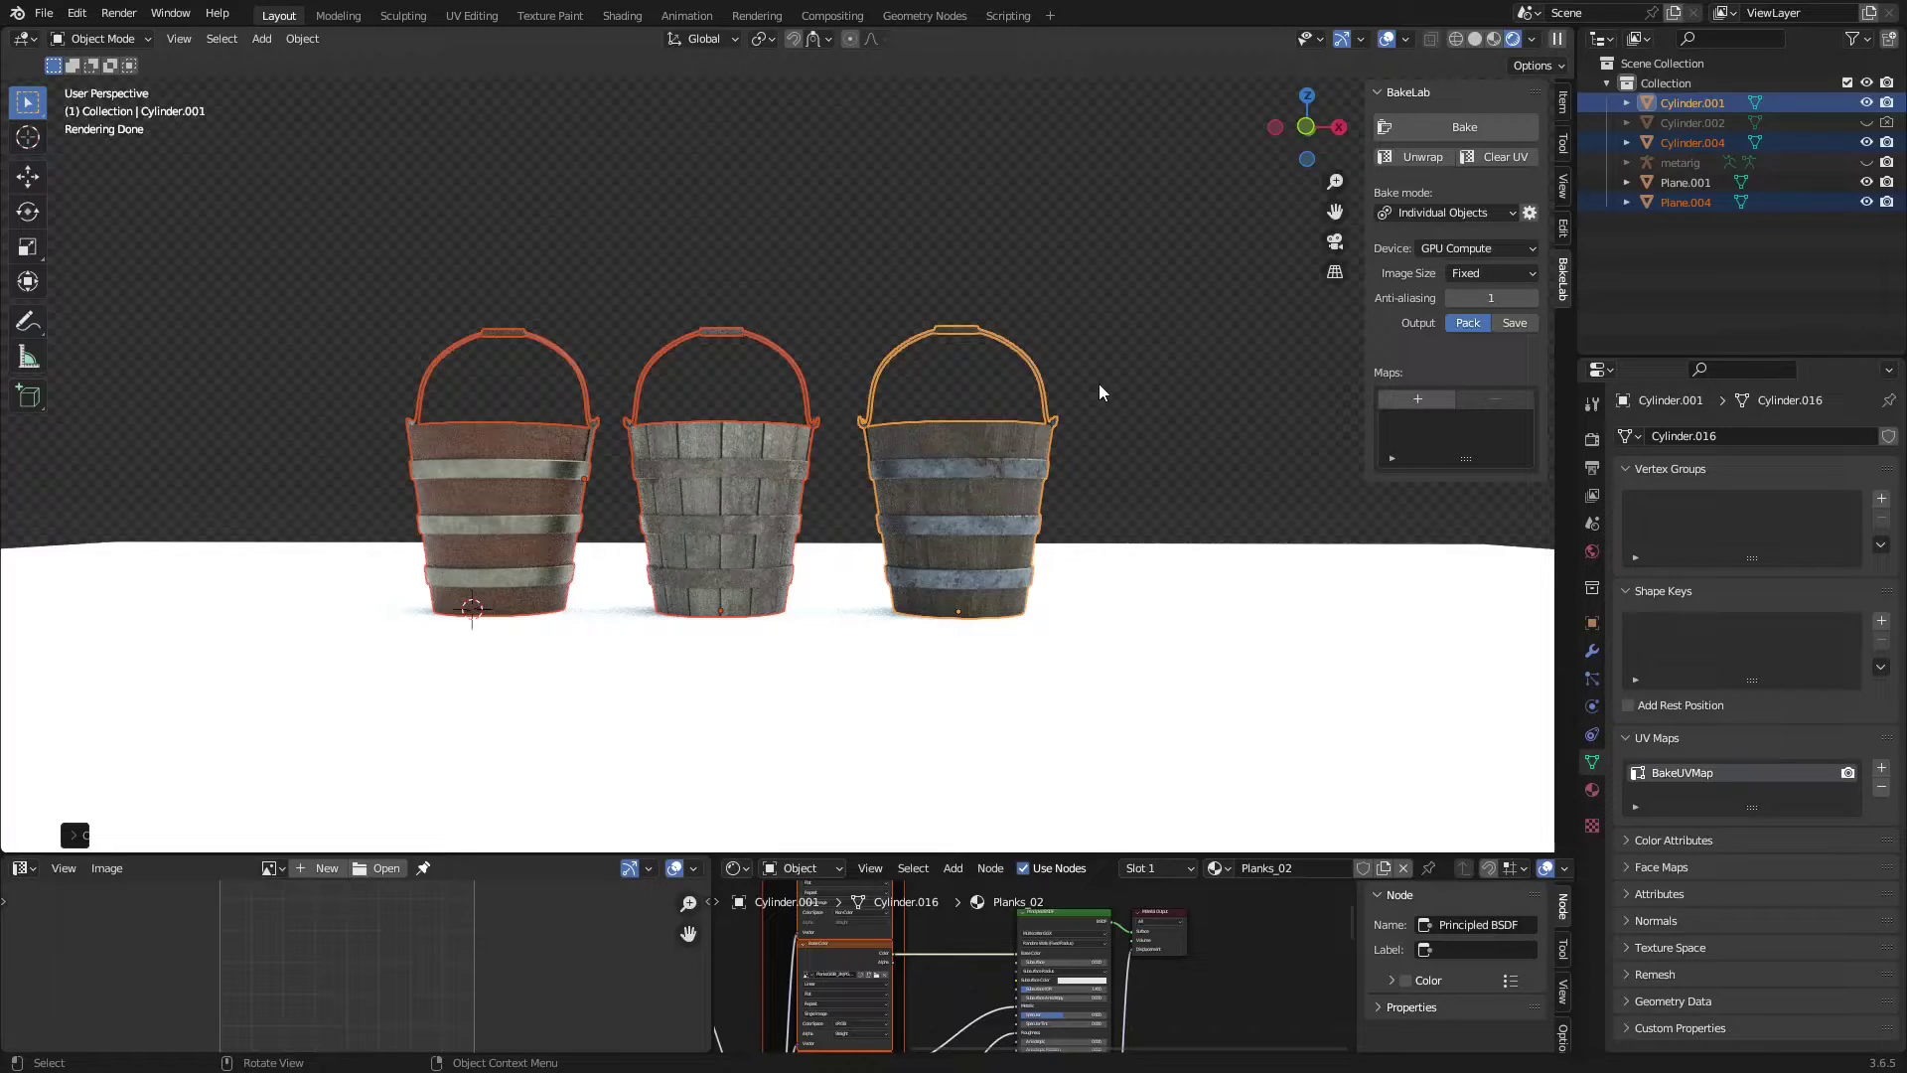
Step: Set the bake output to Save and choose a new folder named Bucket Textures as its destination
click(1516, 326)
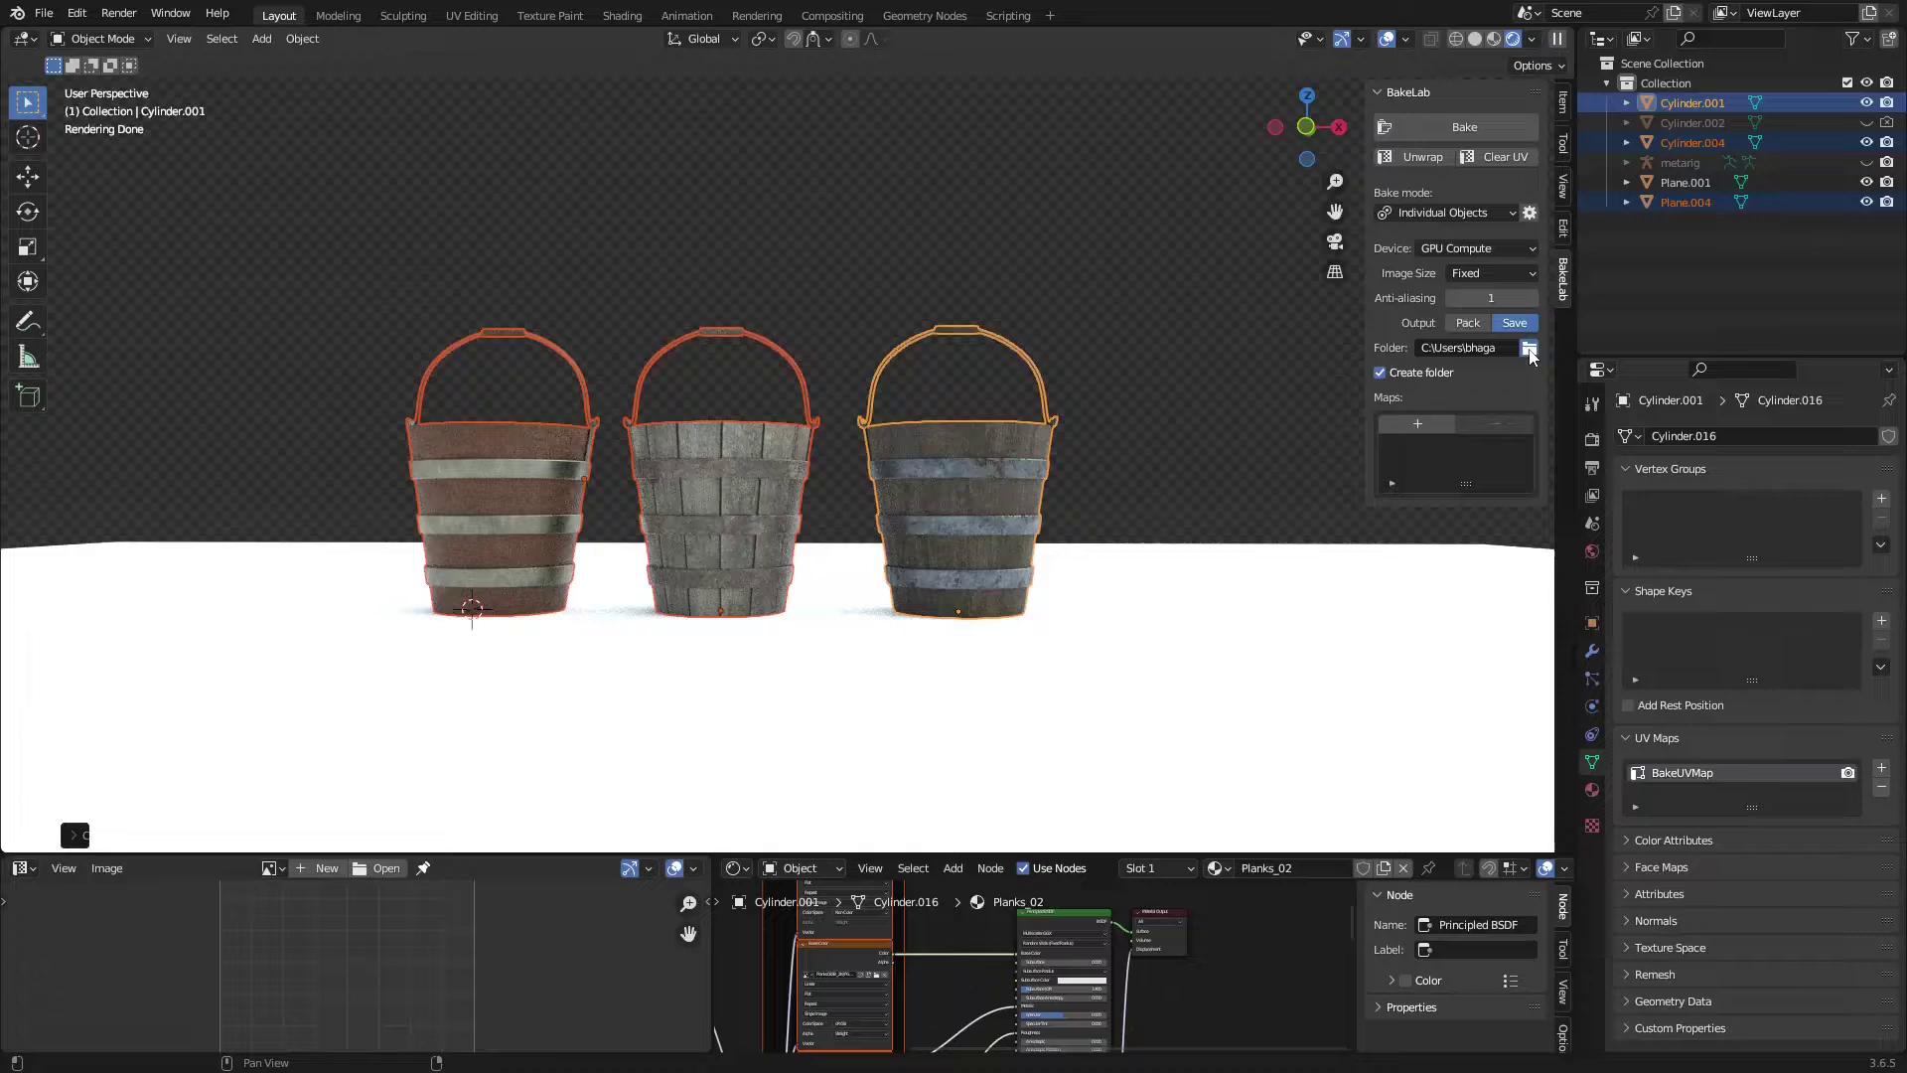
click(1530, 350)
click(724, 287)
click(835, 287)
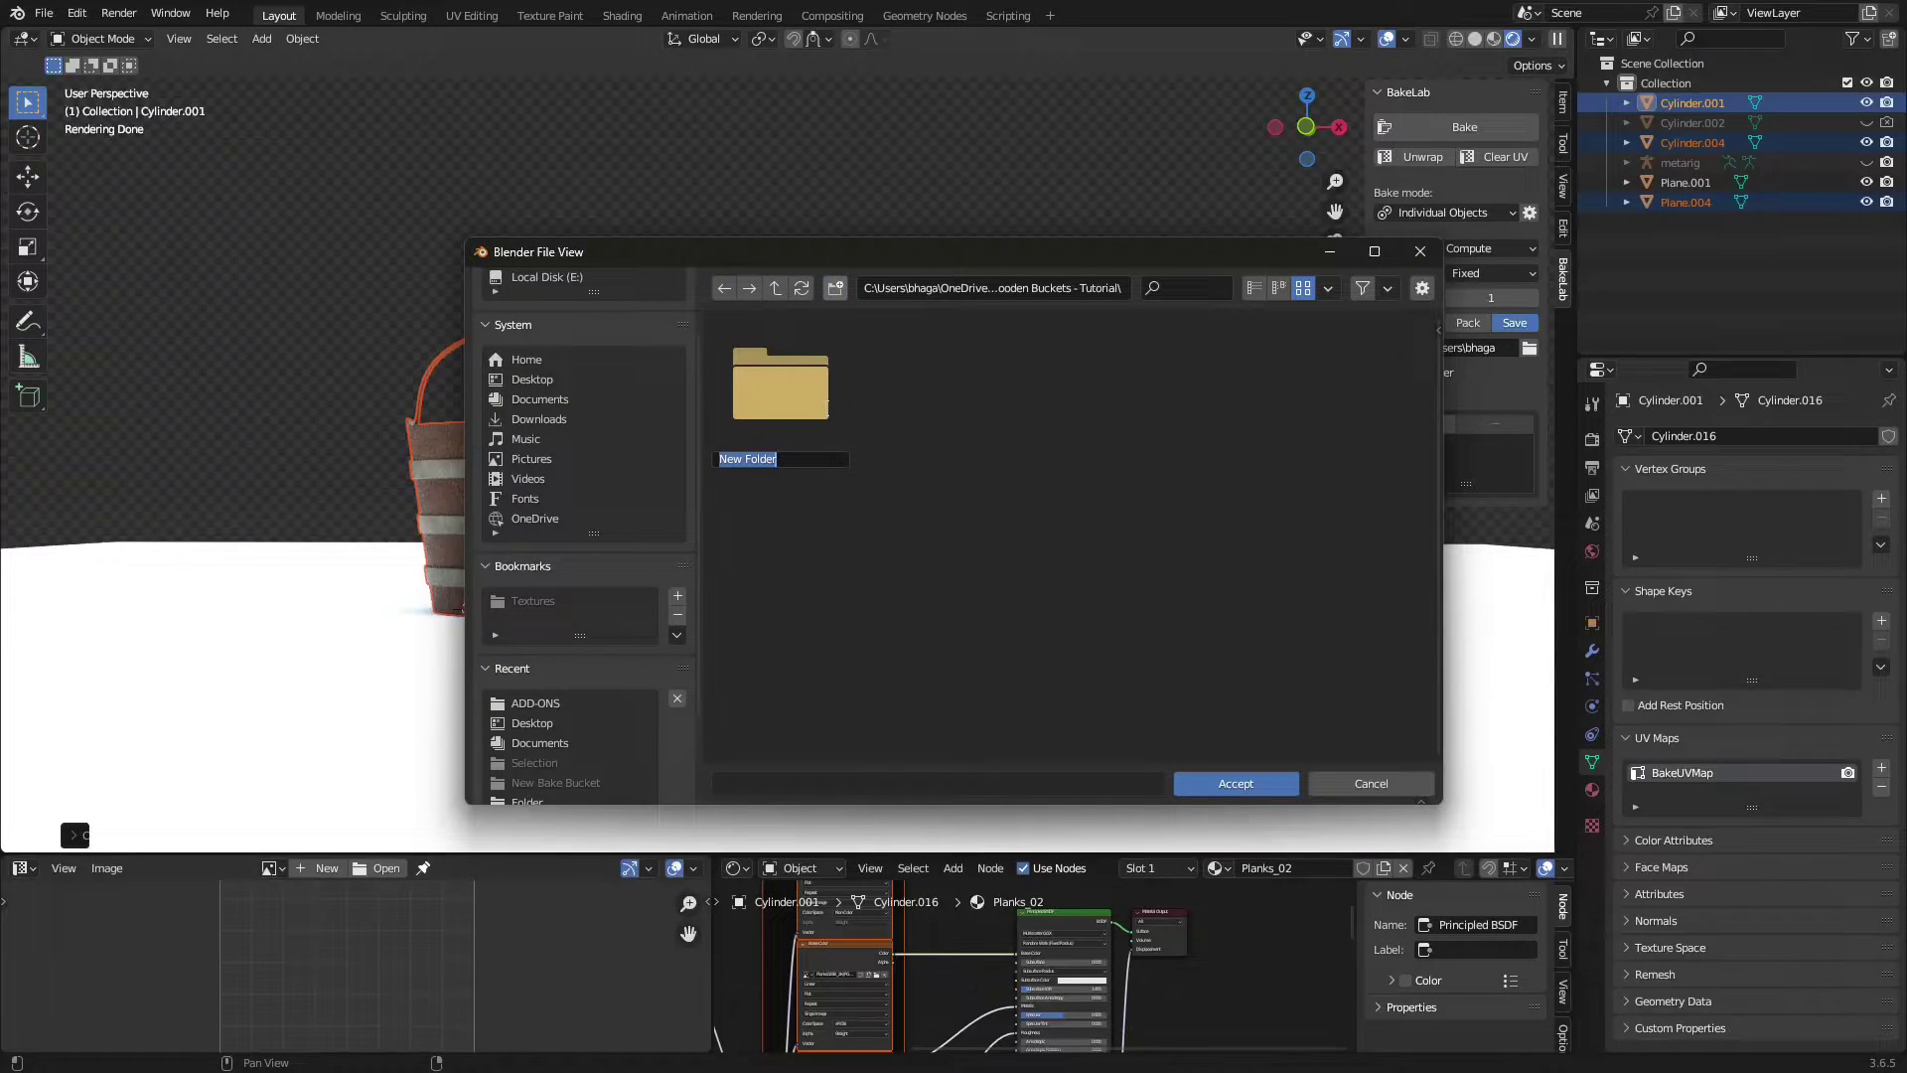
text(Bucket Textures)
key(Return)
click(765, 377)
double_click(759, 375)
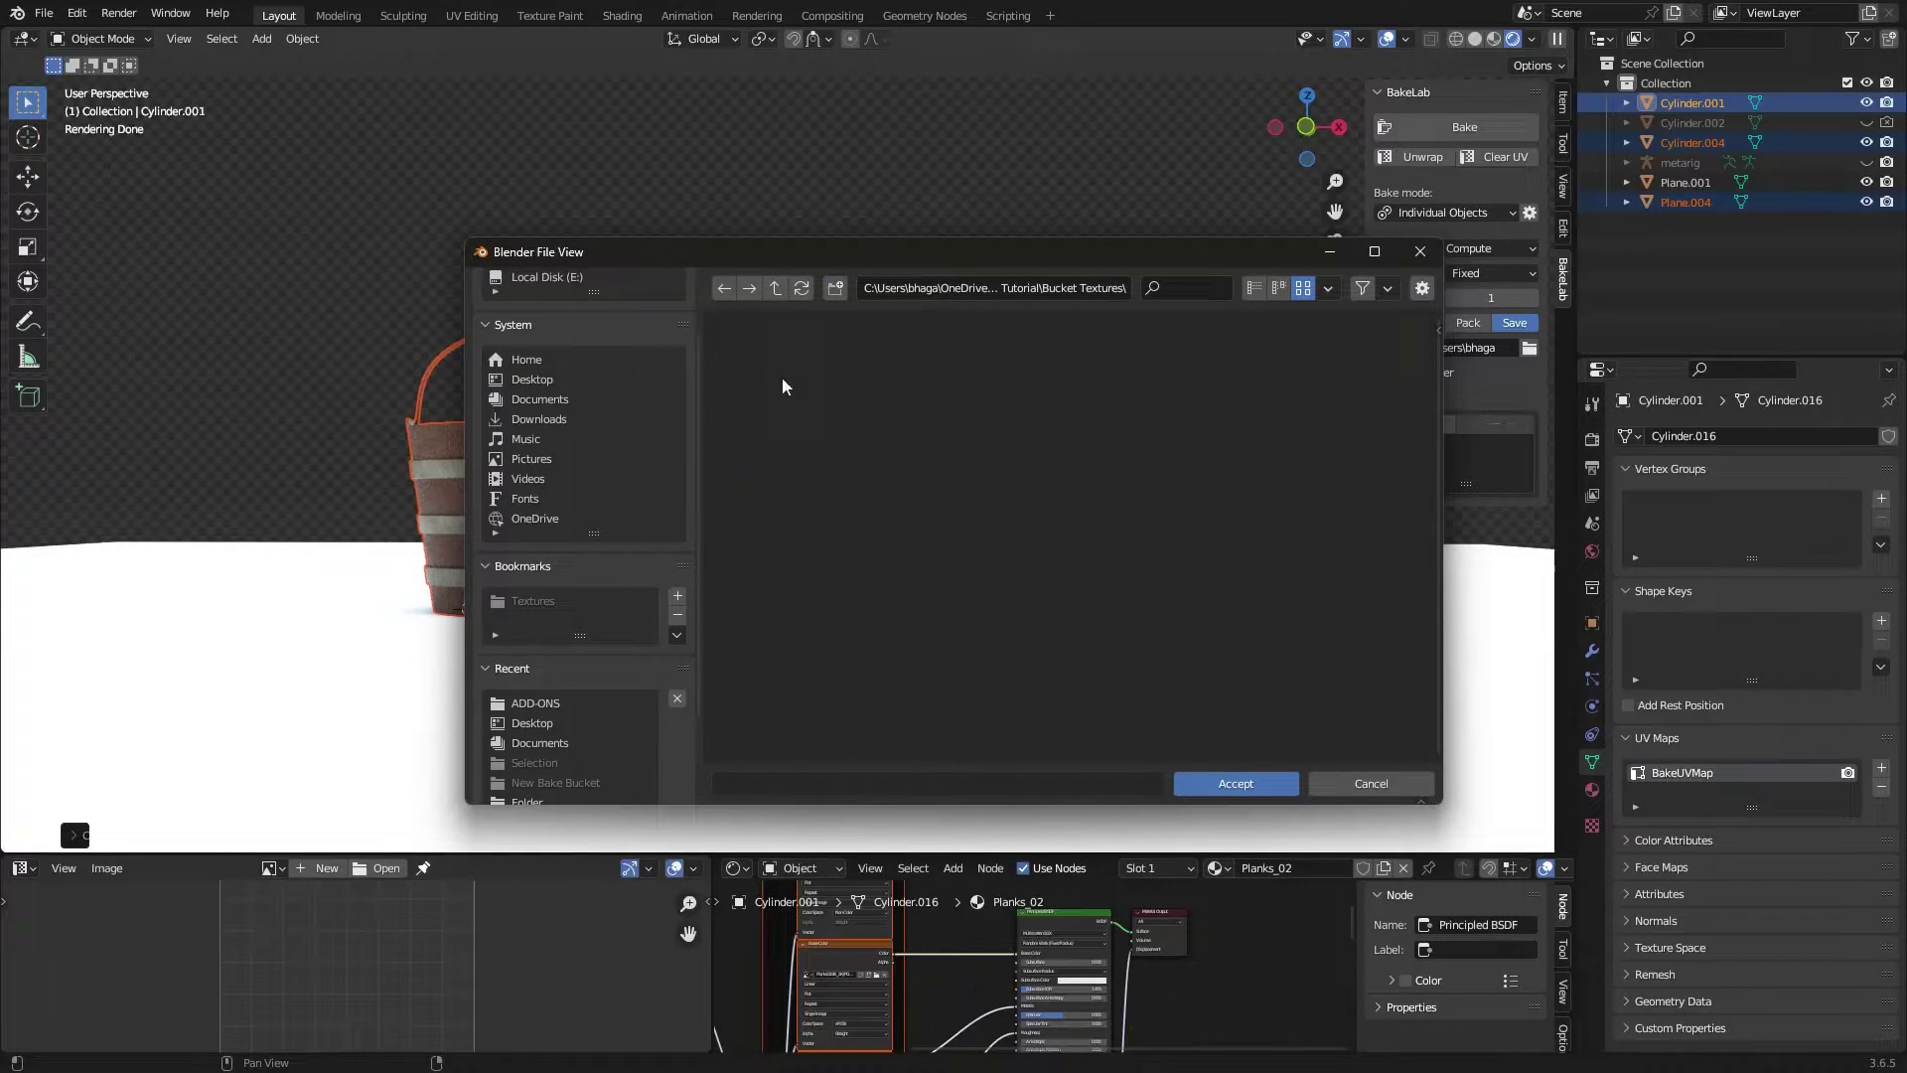
click(1231, 784)
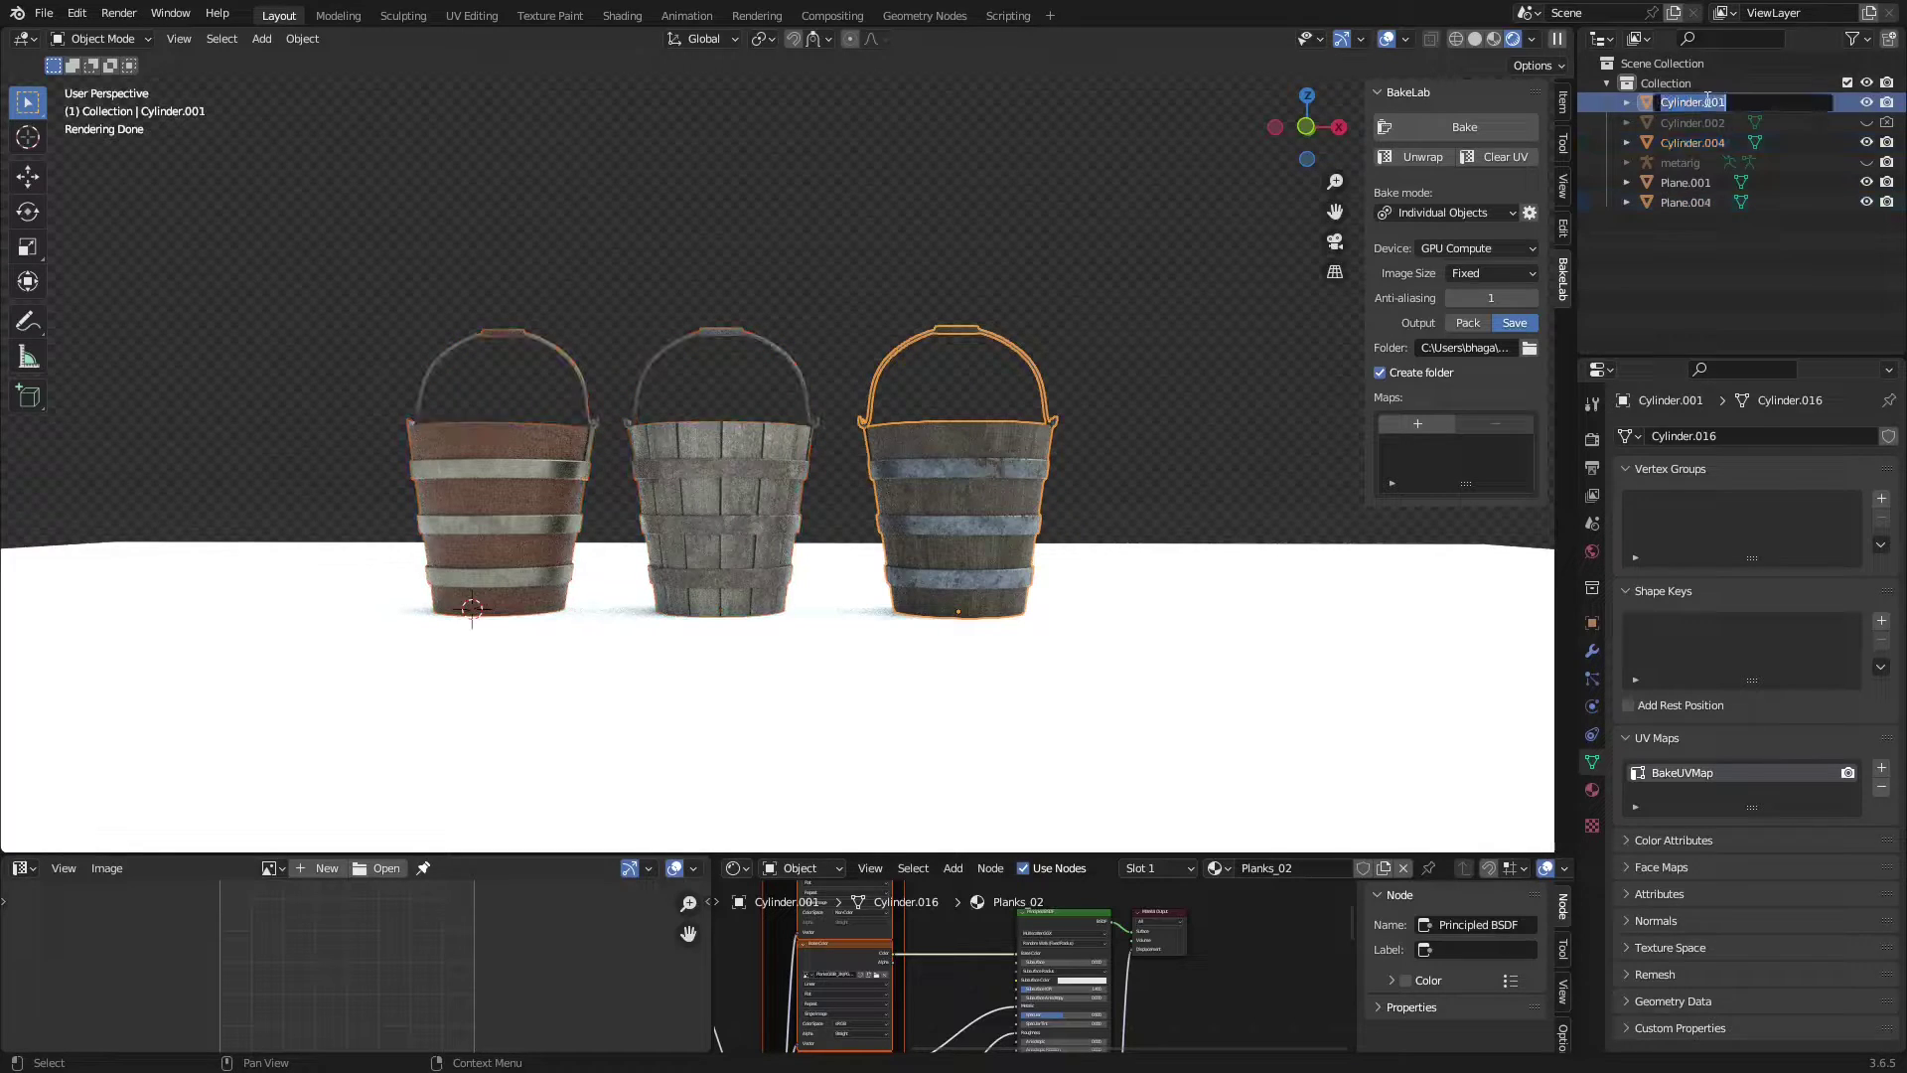
Step: Rename the three bucket objects as Bucket_01, Bucket_02 and Bucket_03, and select all of them
double_click(1735, 201)
text(Bucket_0)
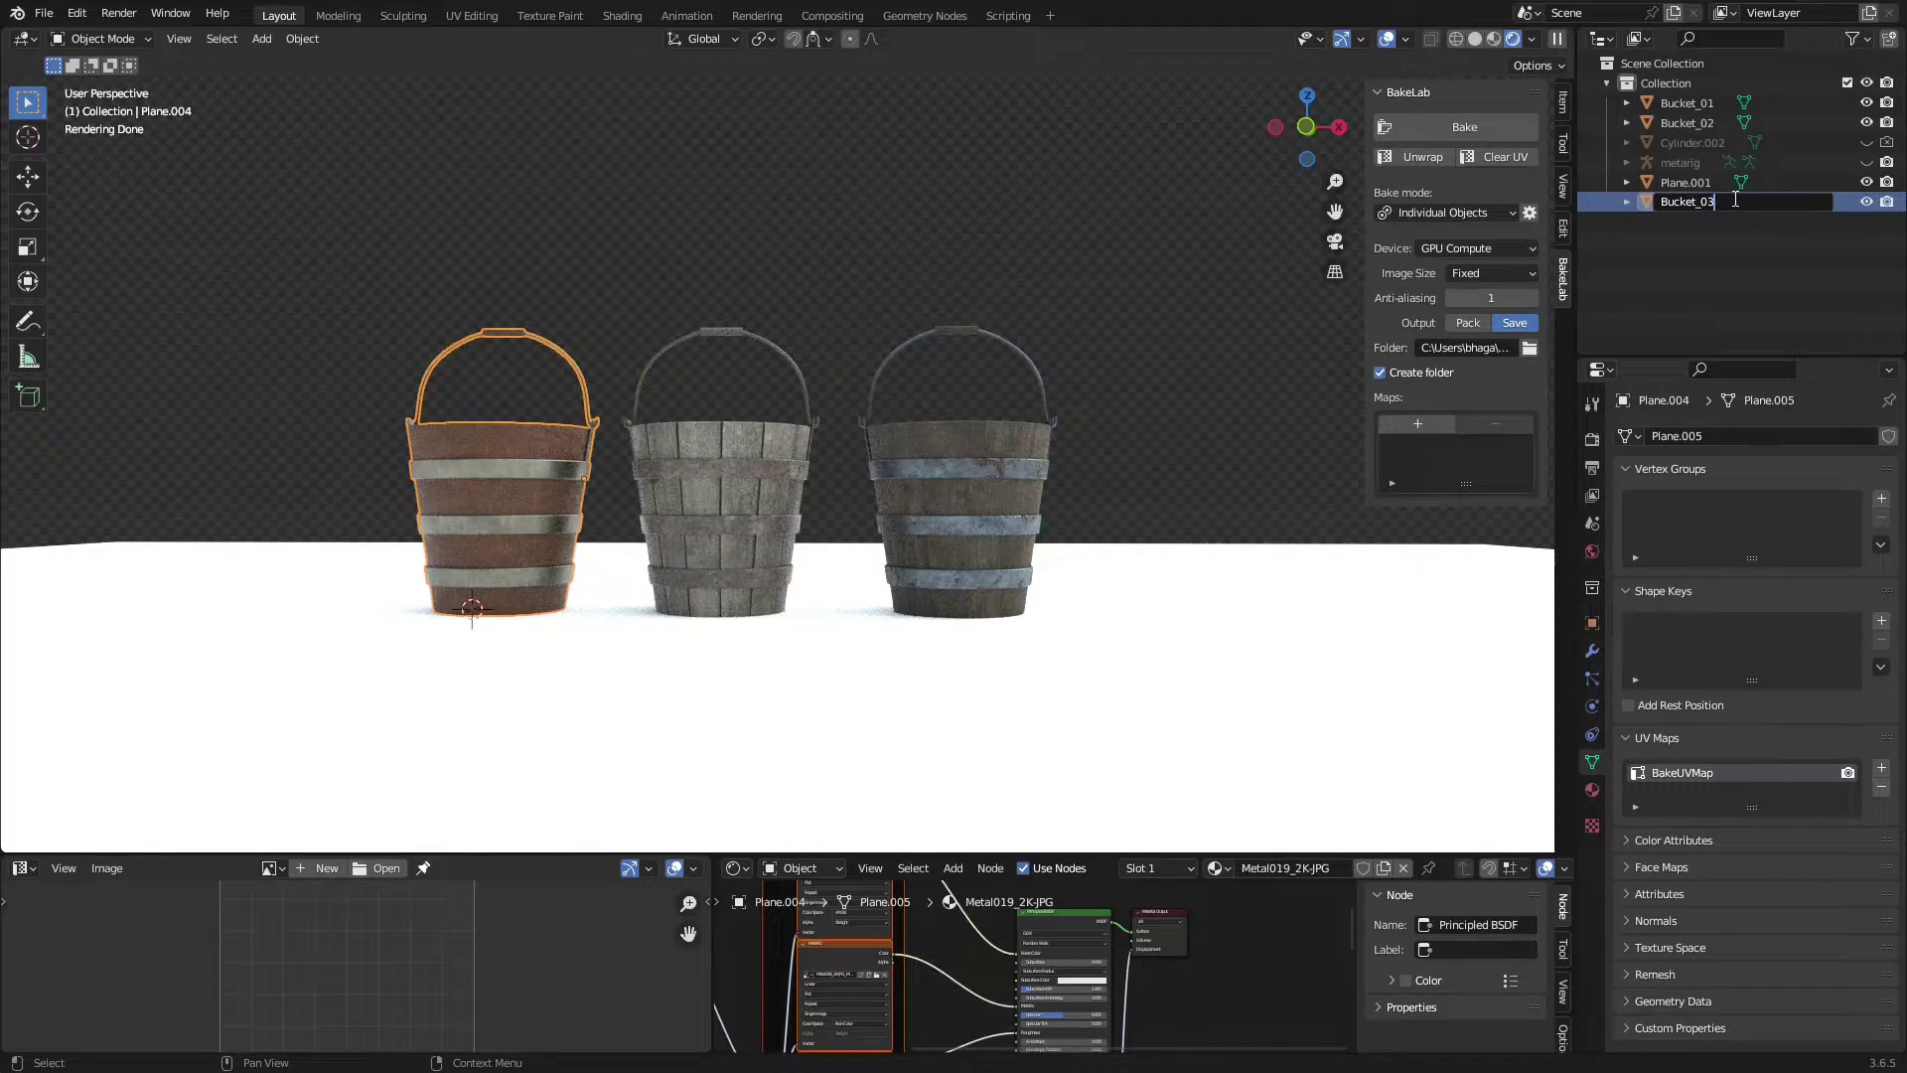
text(3)
key(Return)
shift+click(1686, 102)
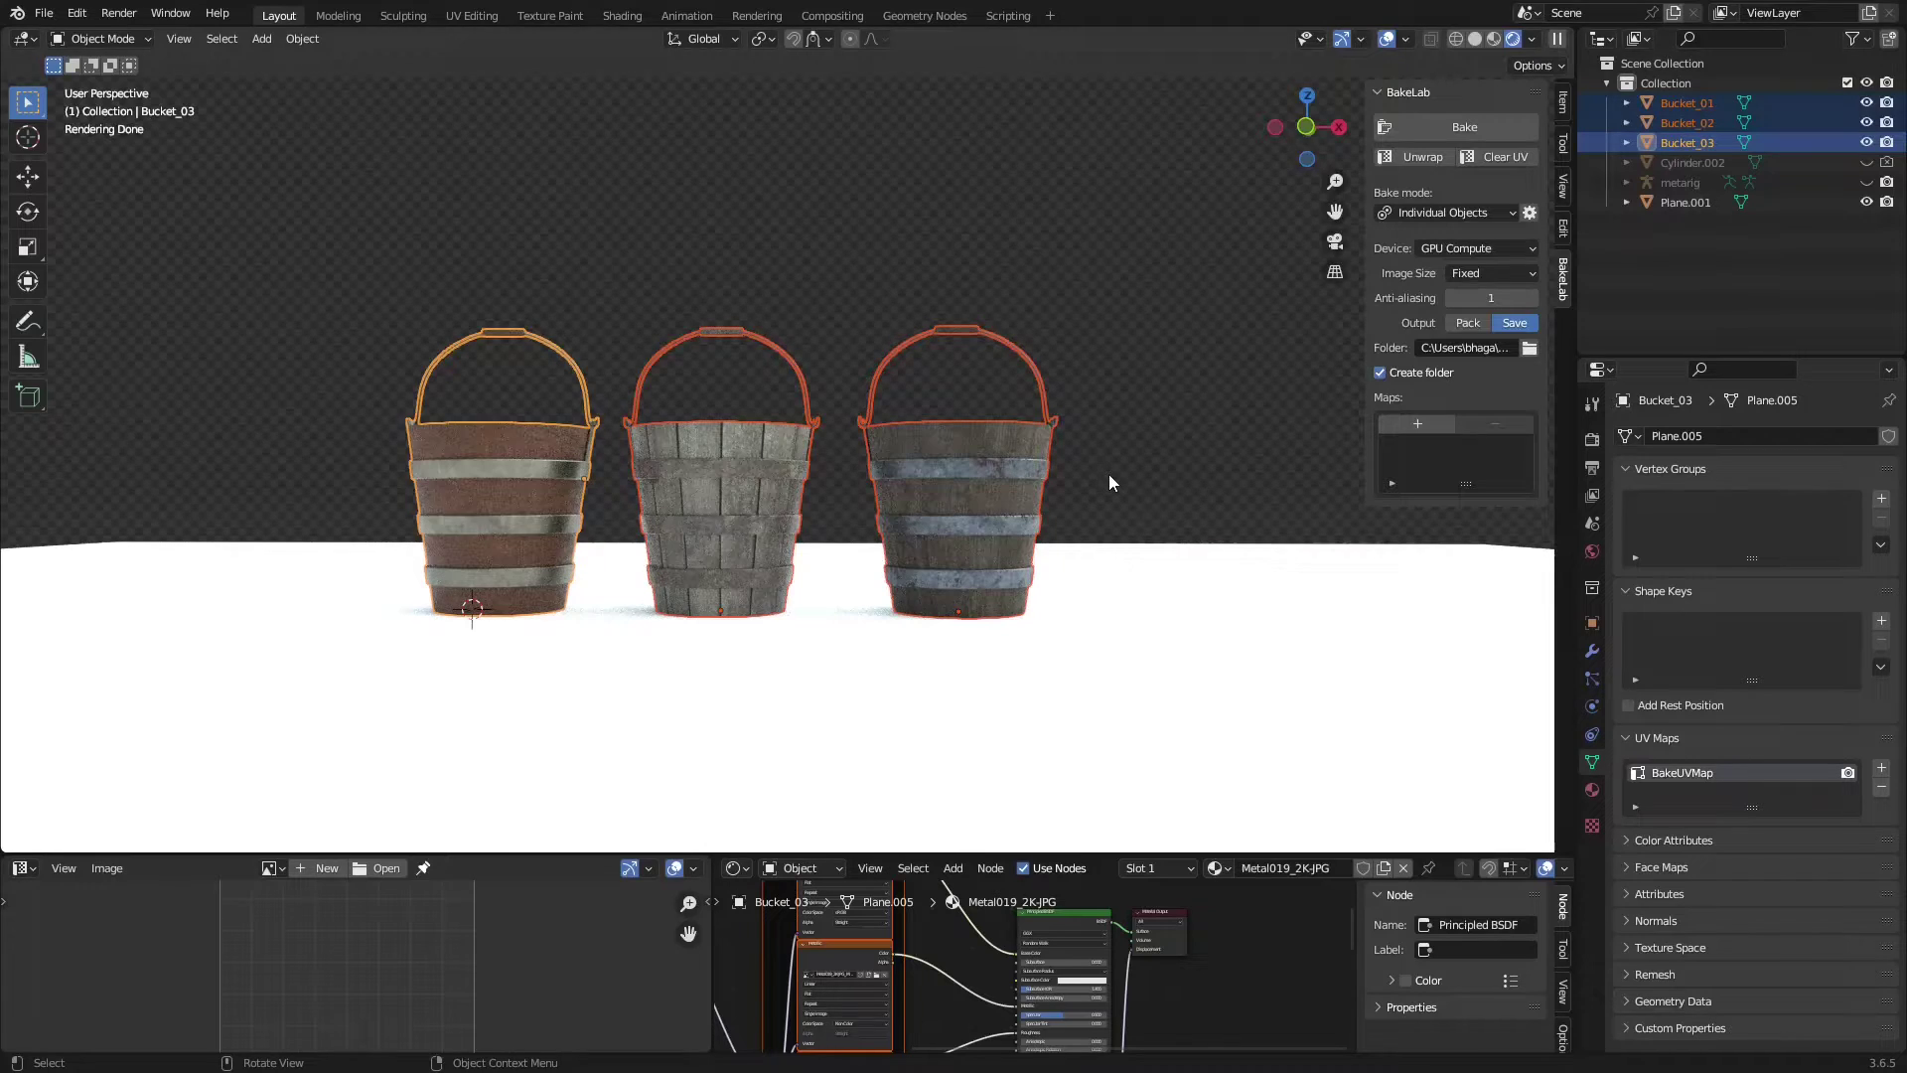
Step: Add a Diffuse bake map at 2048 × 2048 in RGB PNG format and set its image name to *_2k_diffuse
click(1414, 425)
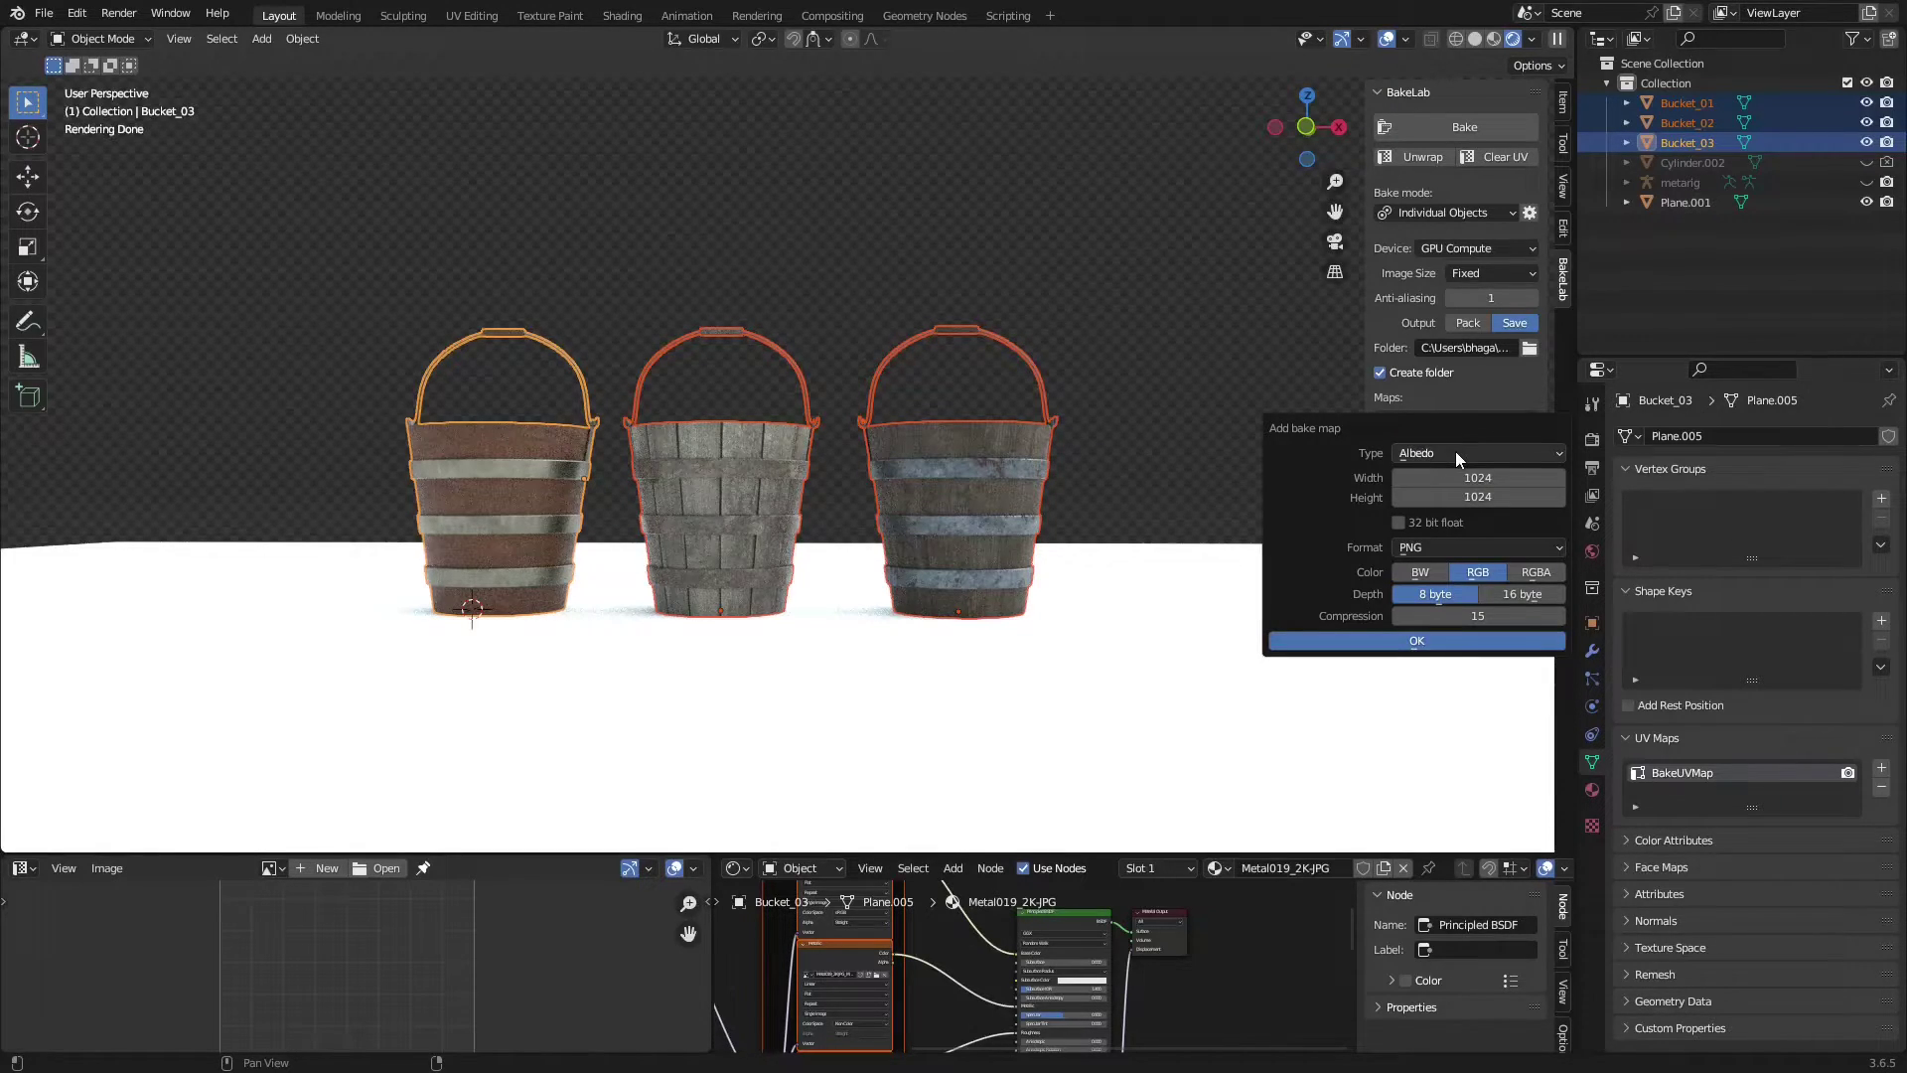
click(1456, 453)
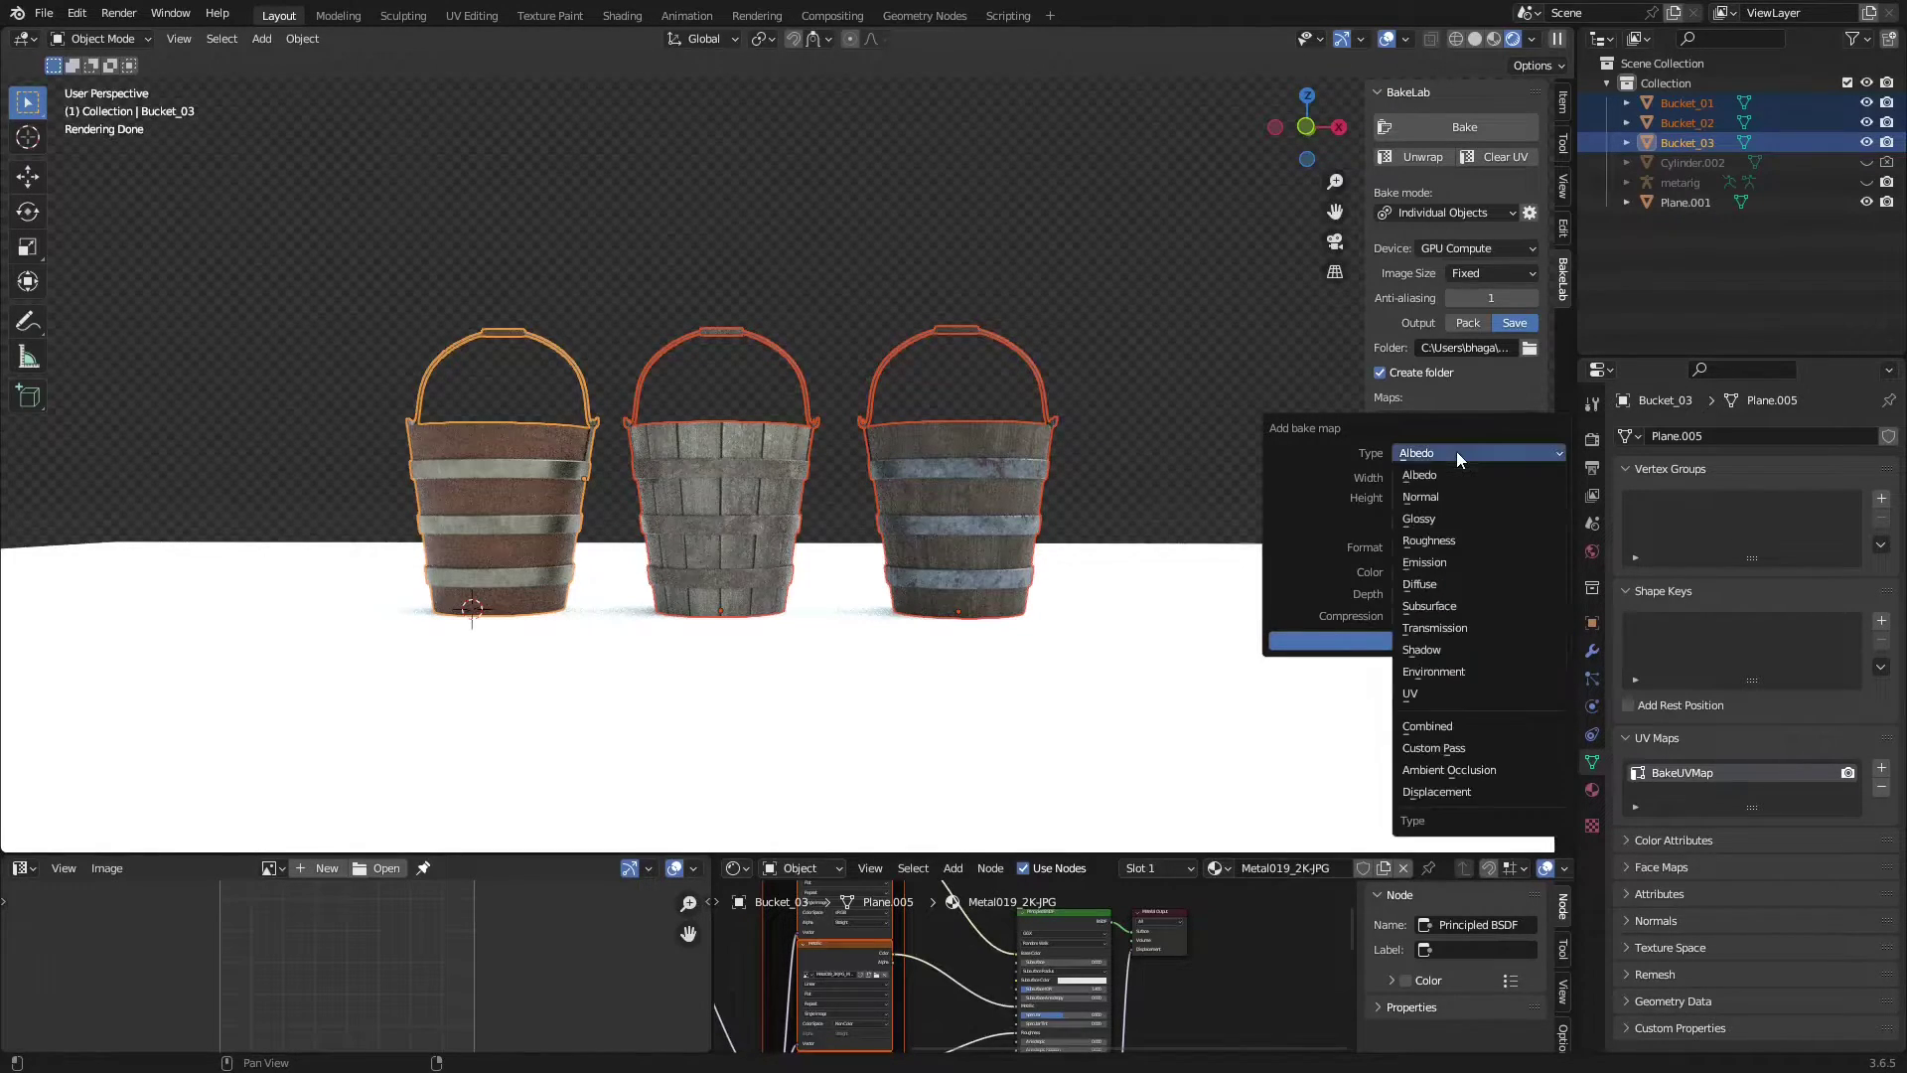
click(1431, 584)
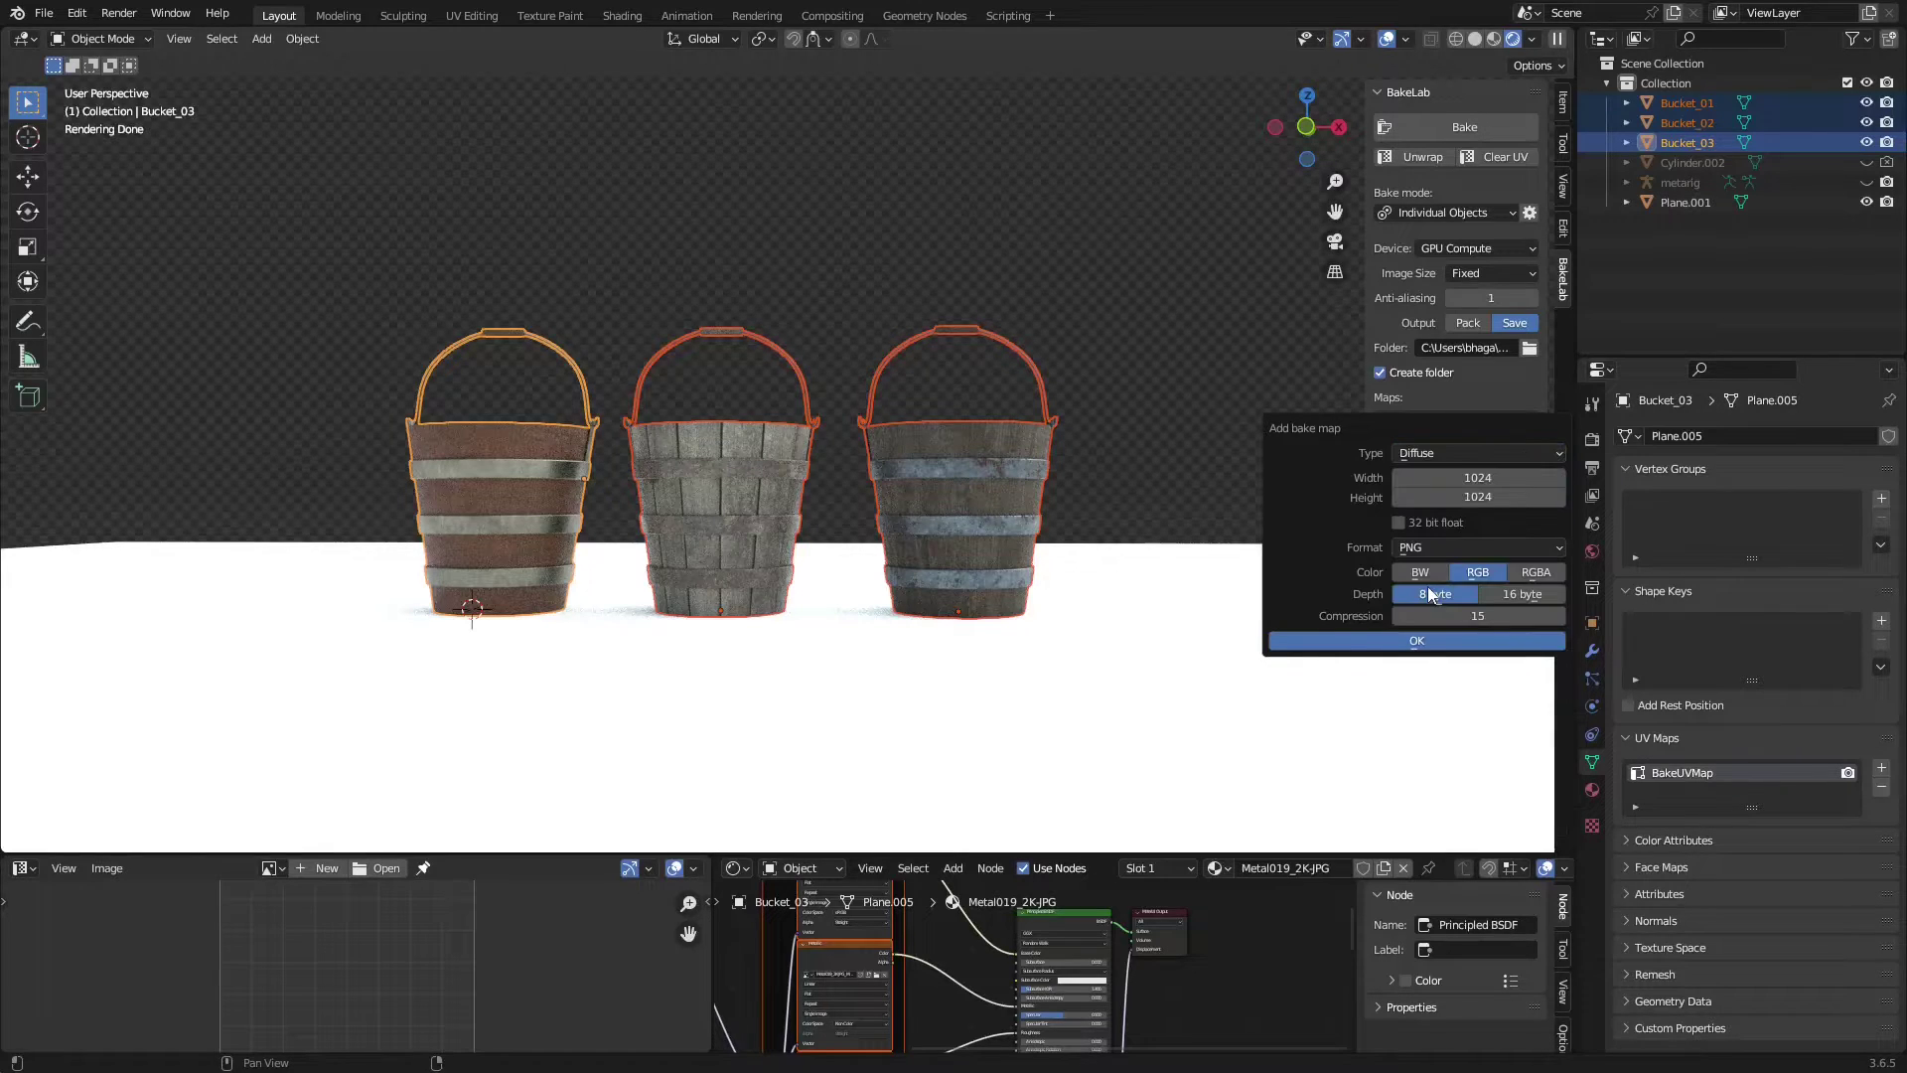
click(1494, 480)
text(2048)
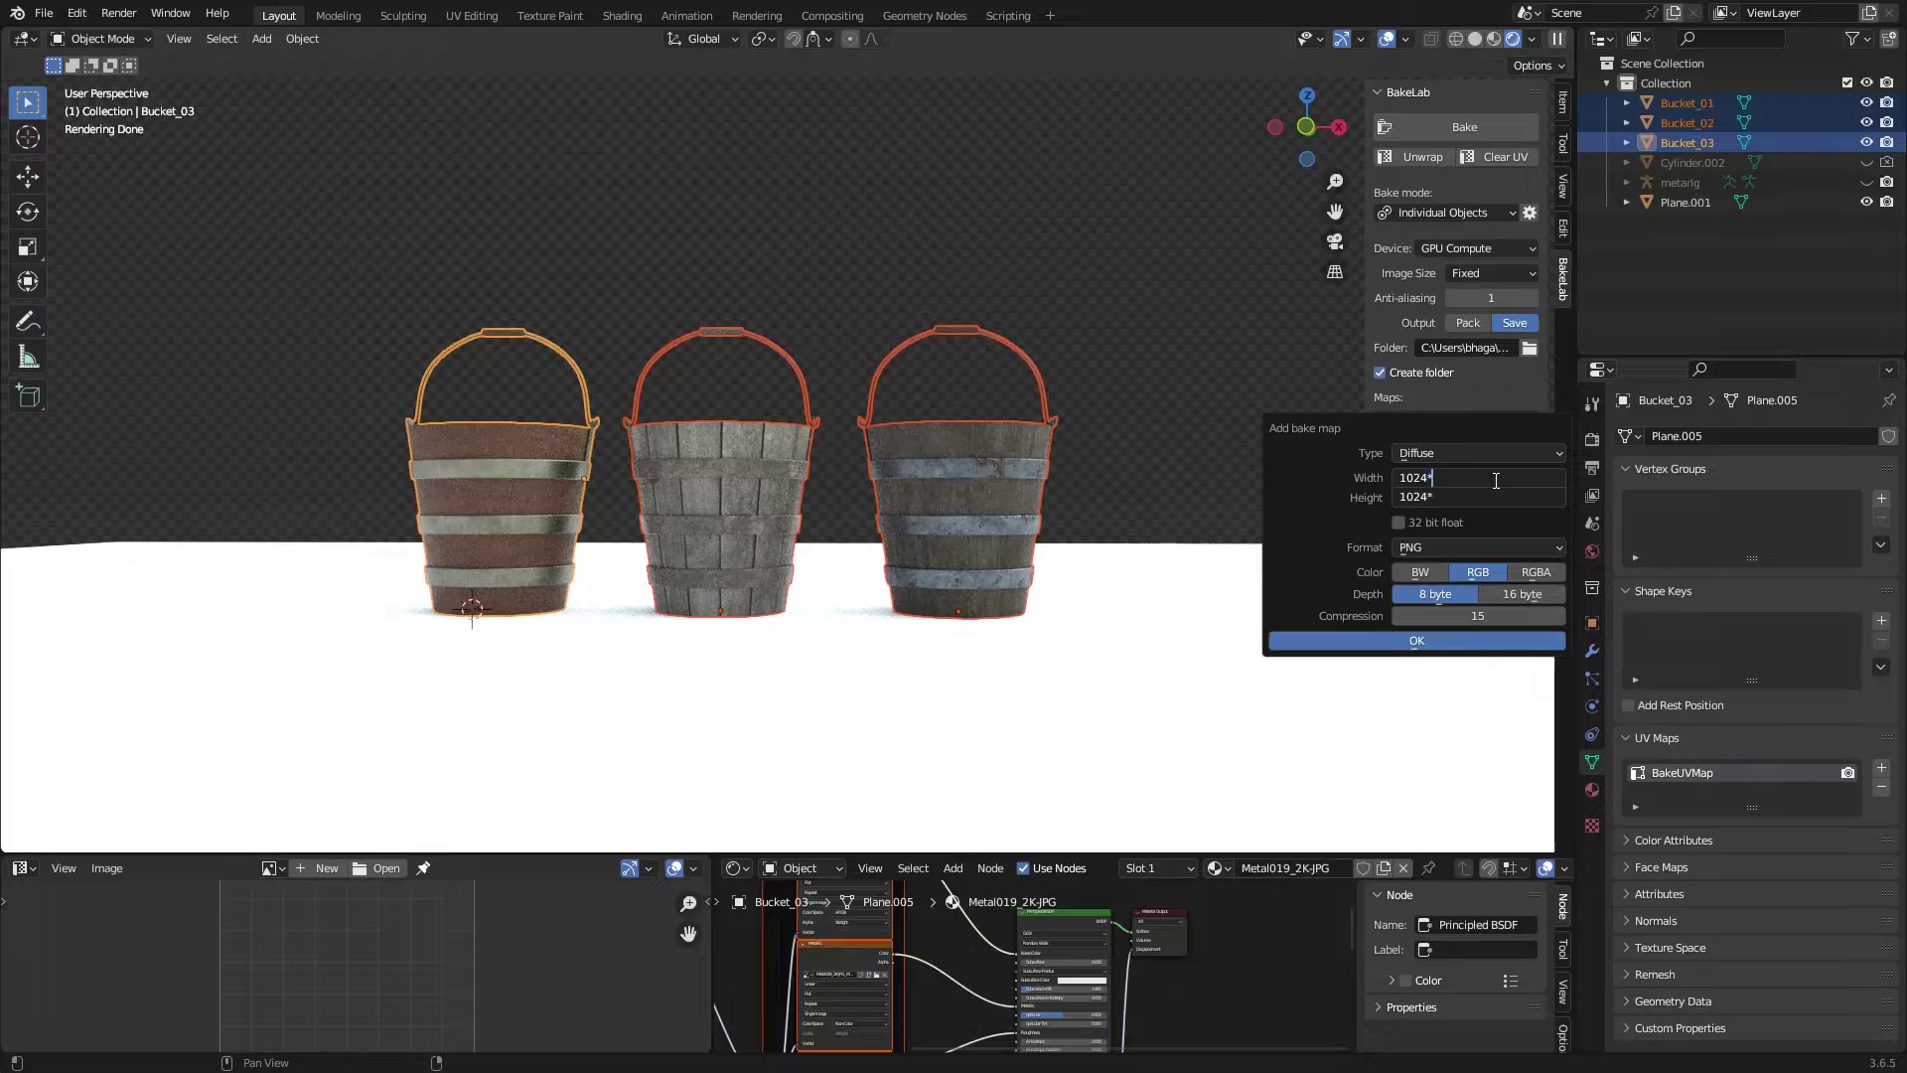
key(Return)
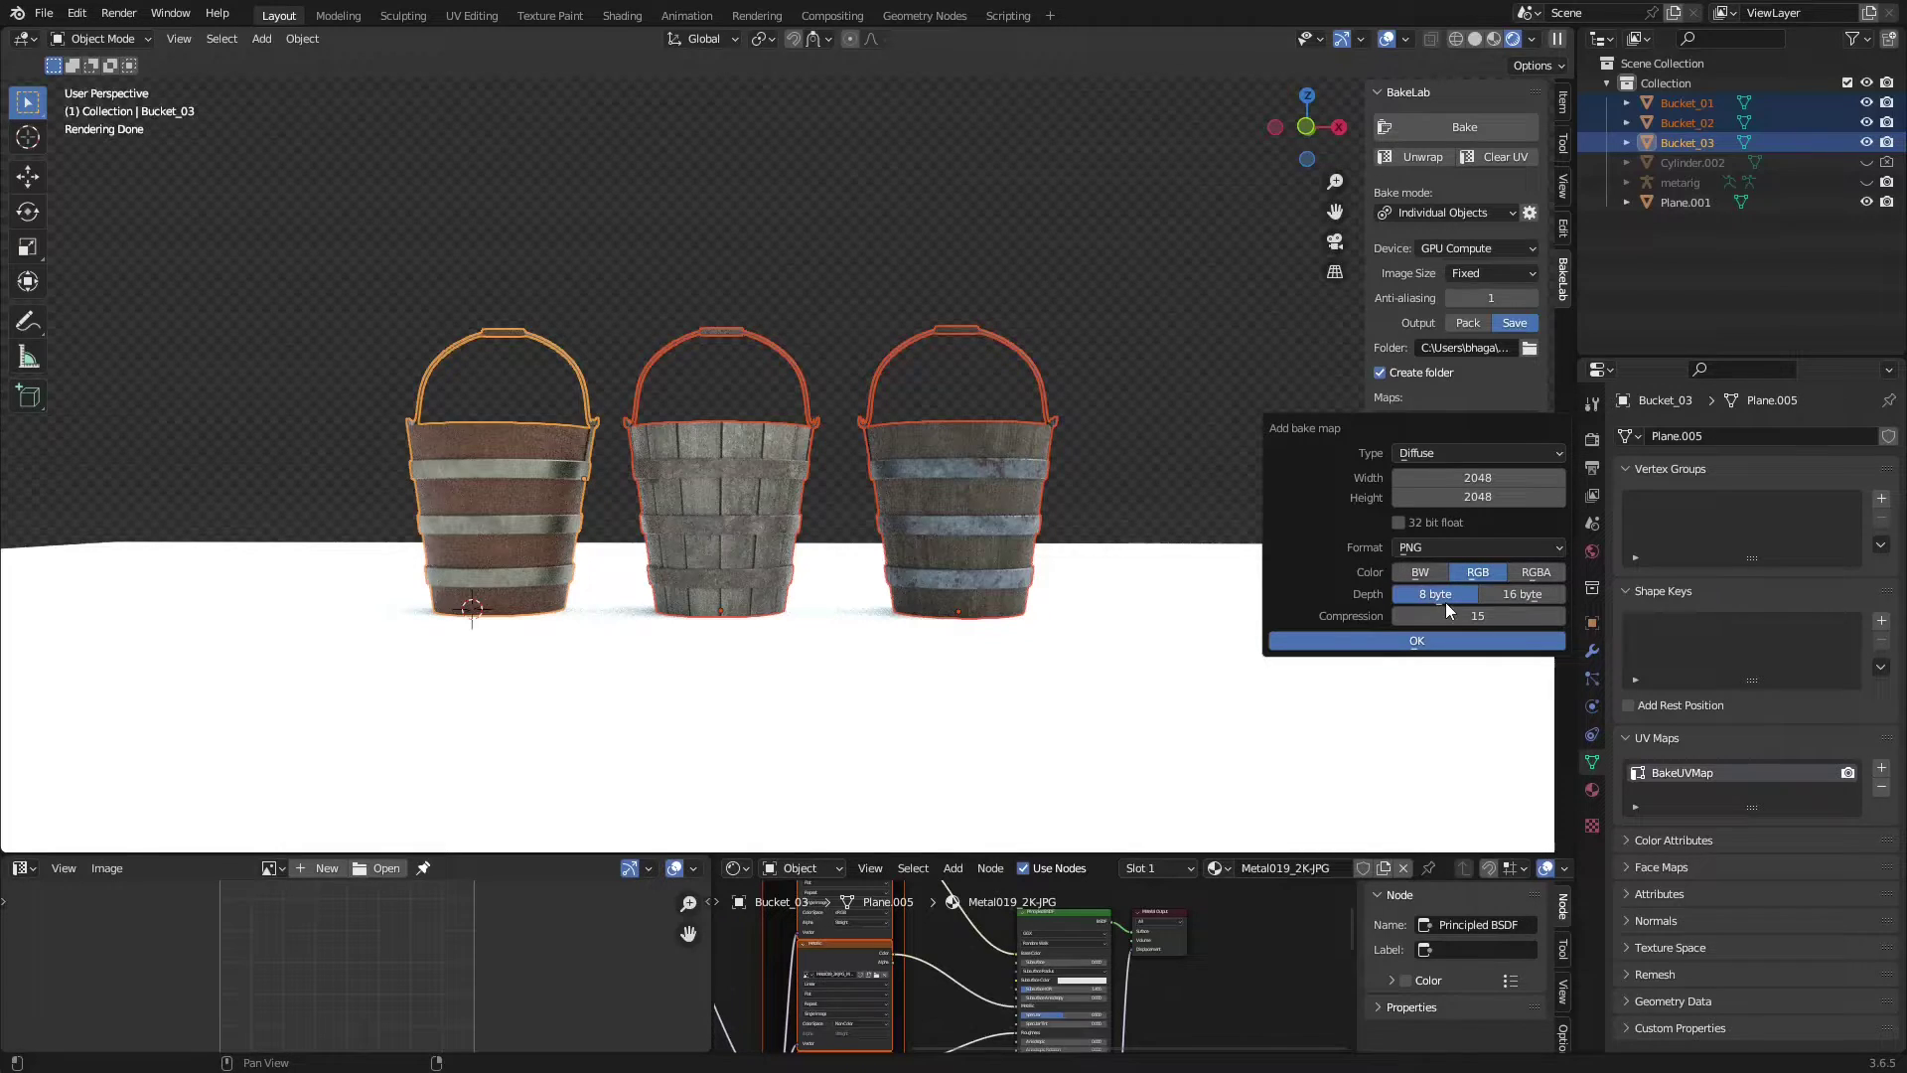
click(1404, 642)
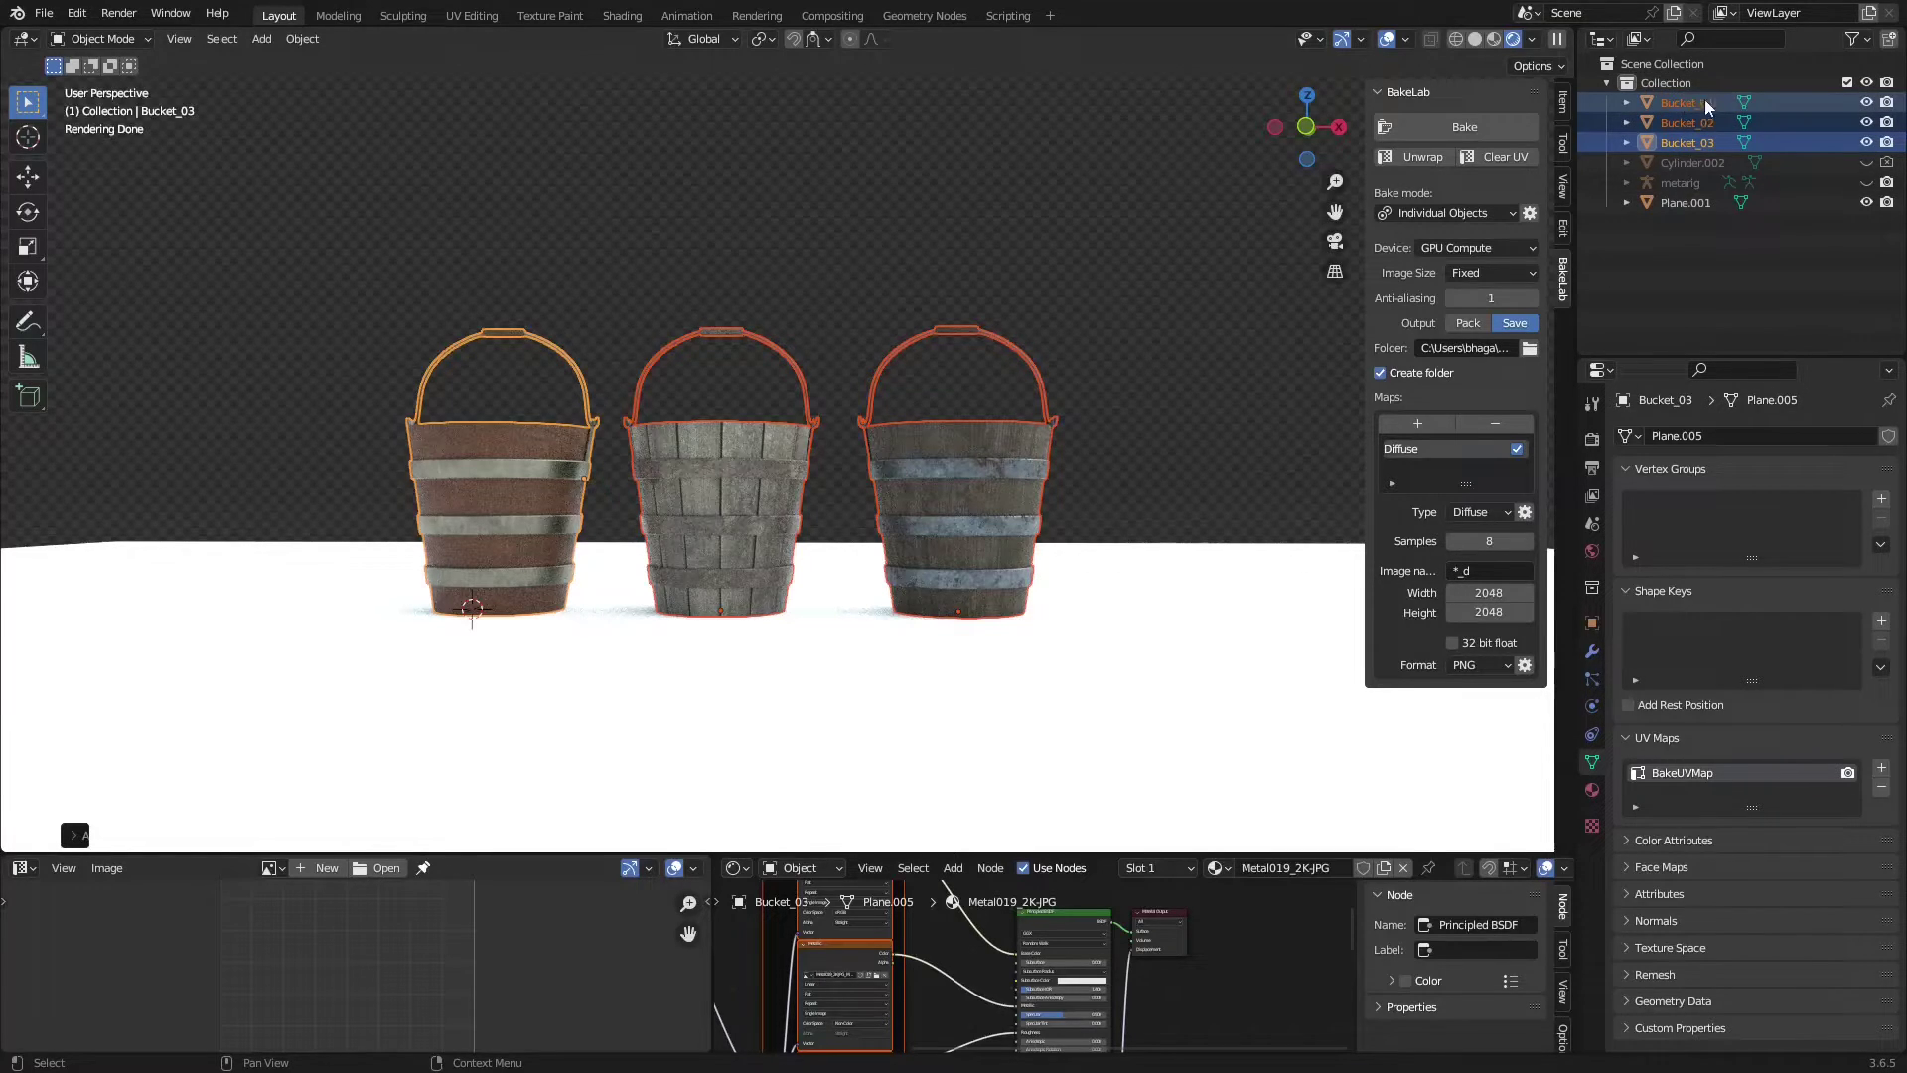
click(1460, 574)
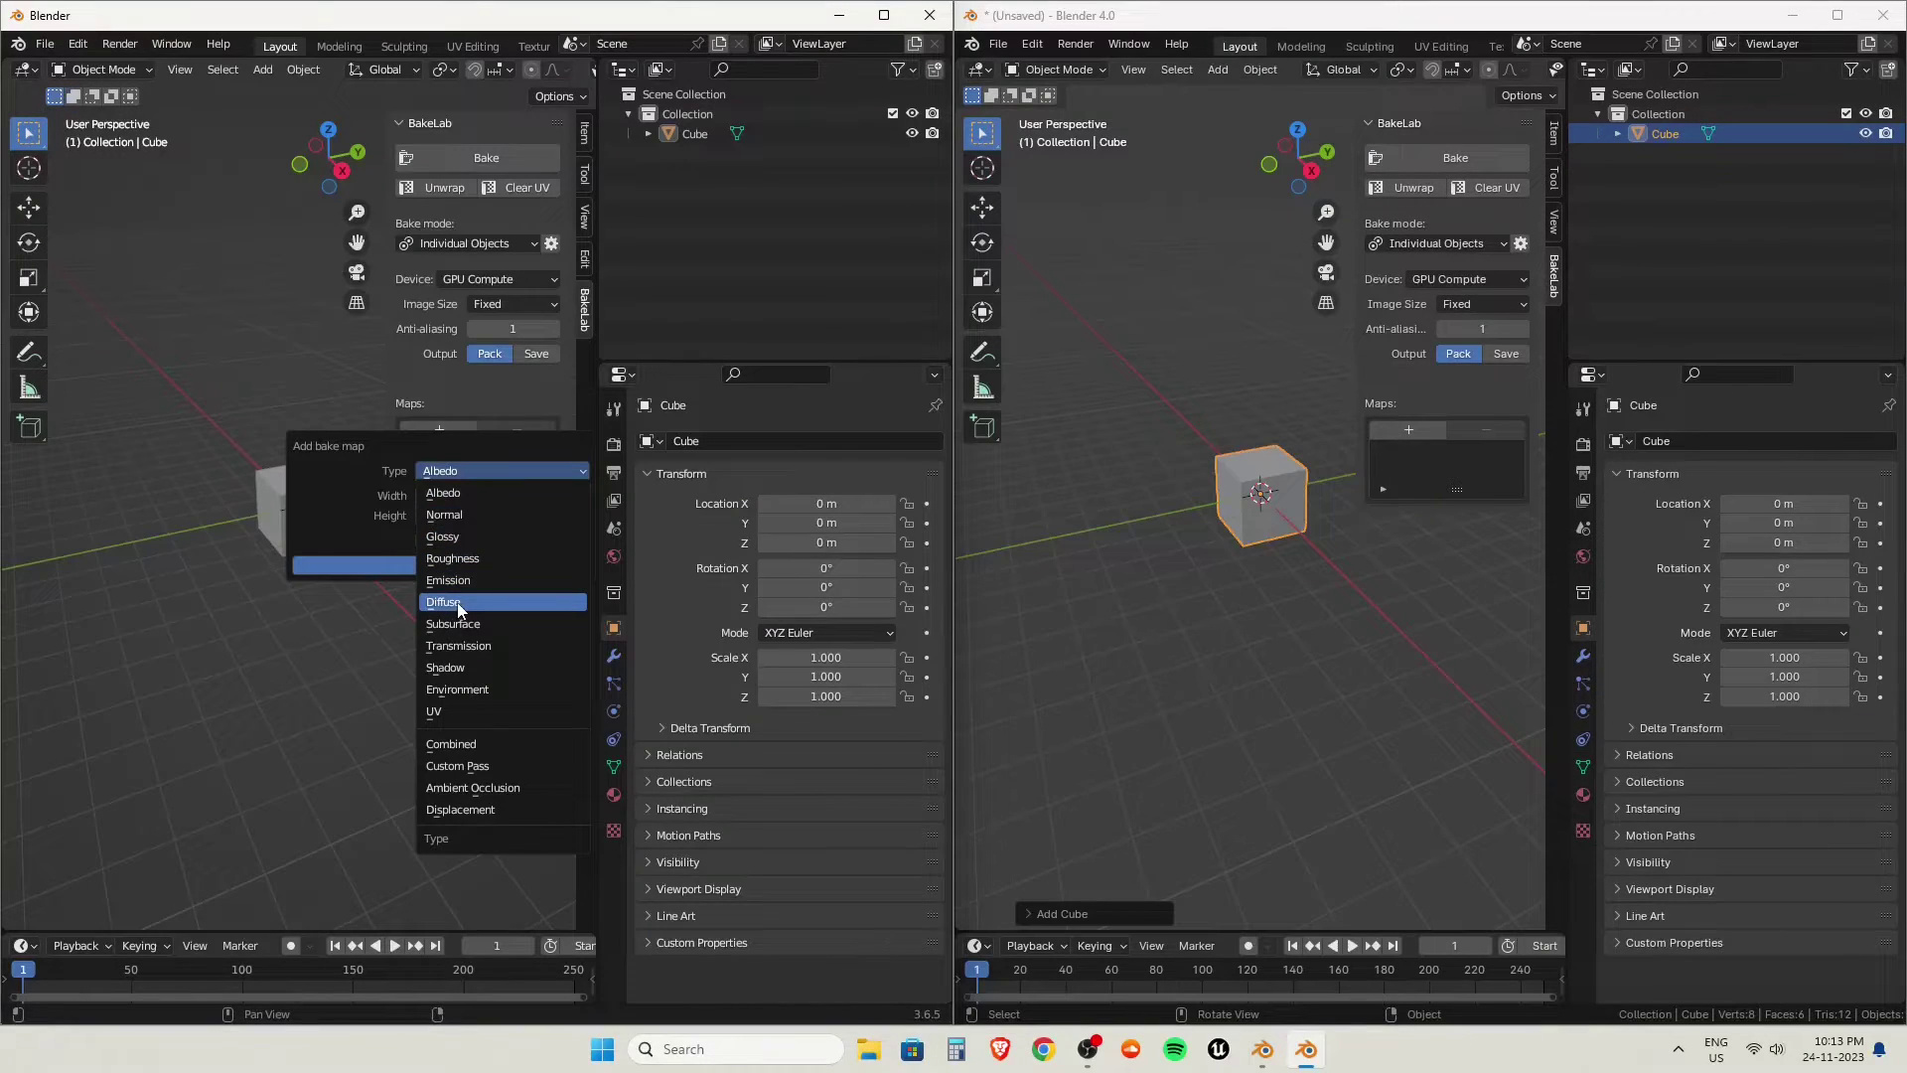
Step: Switch to the two side-by-side Blender windows and add a 1024 × 1024 Diffuse bake map in each of them
click(457, 601)
click(457, 572)
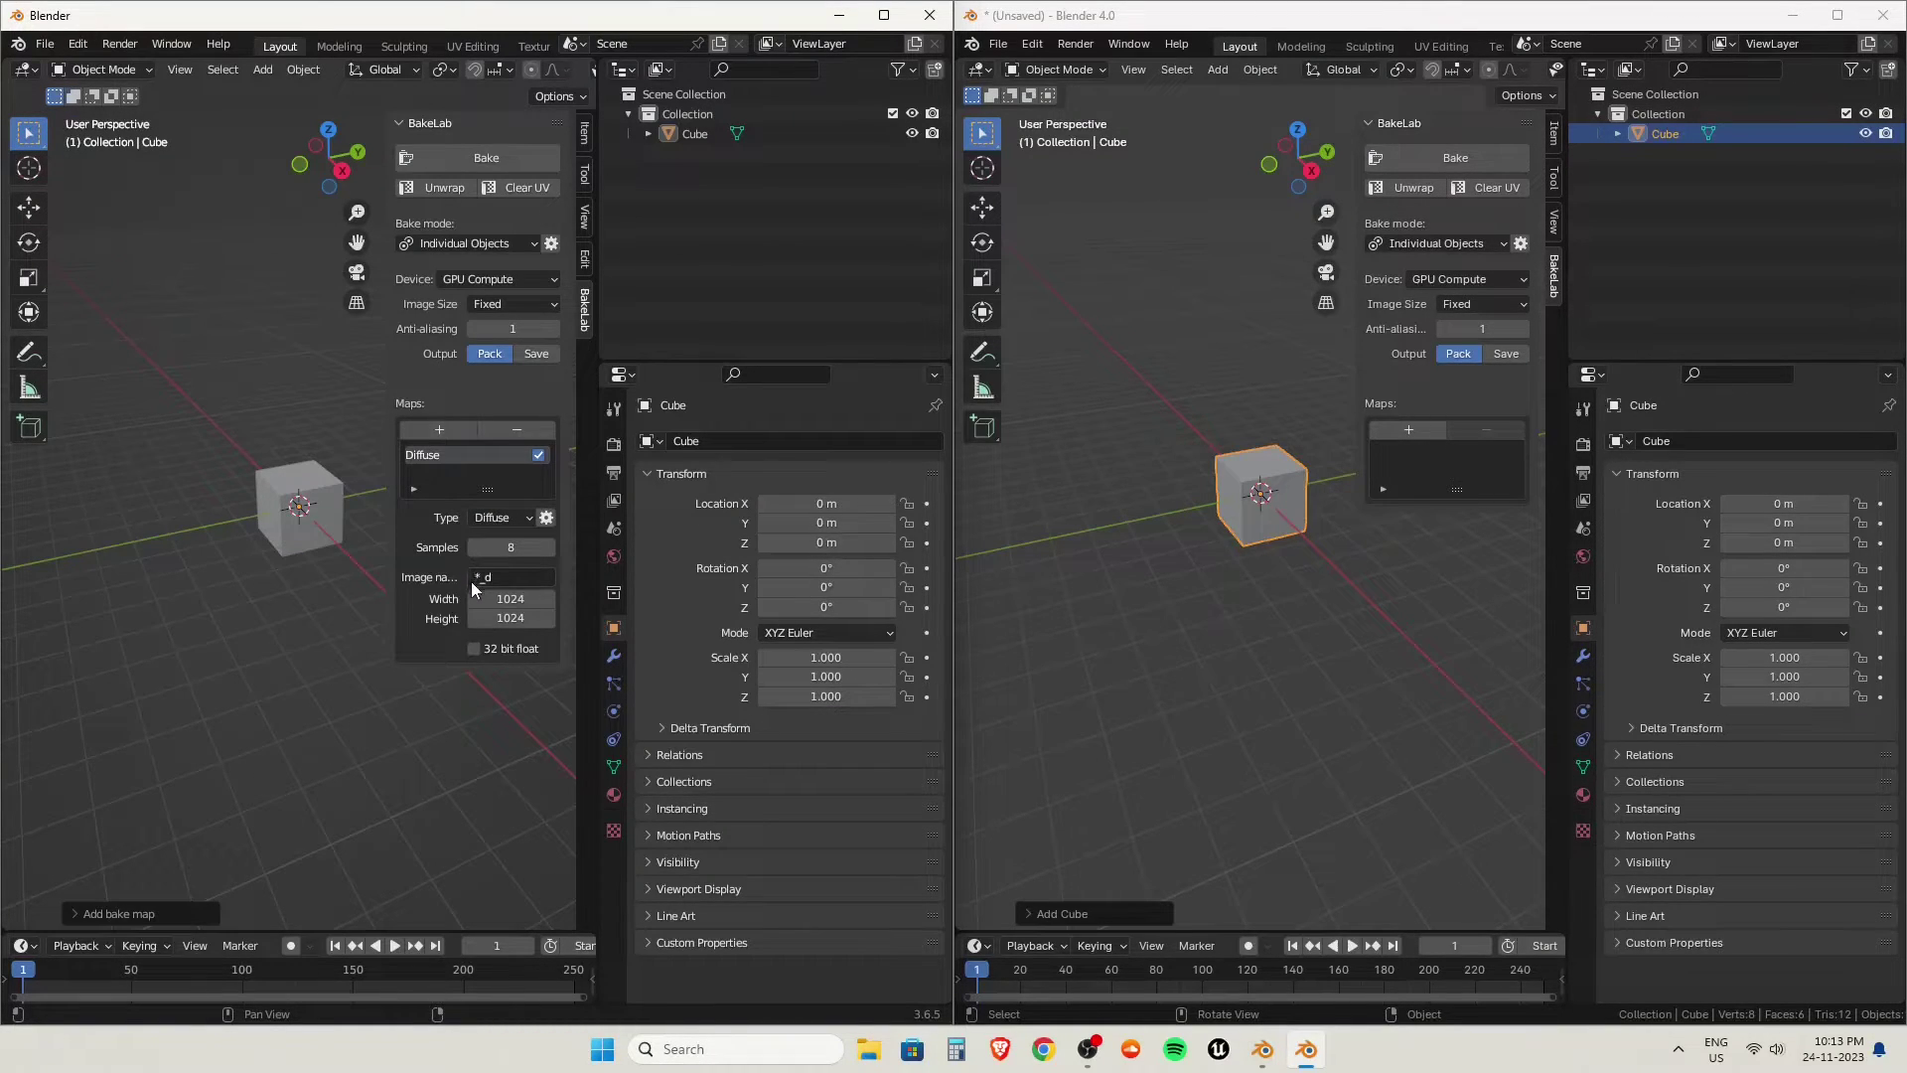
click(1408, 429)
click(1416, 600)
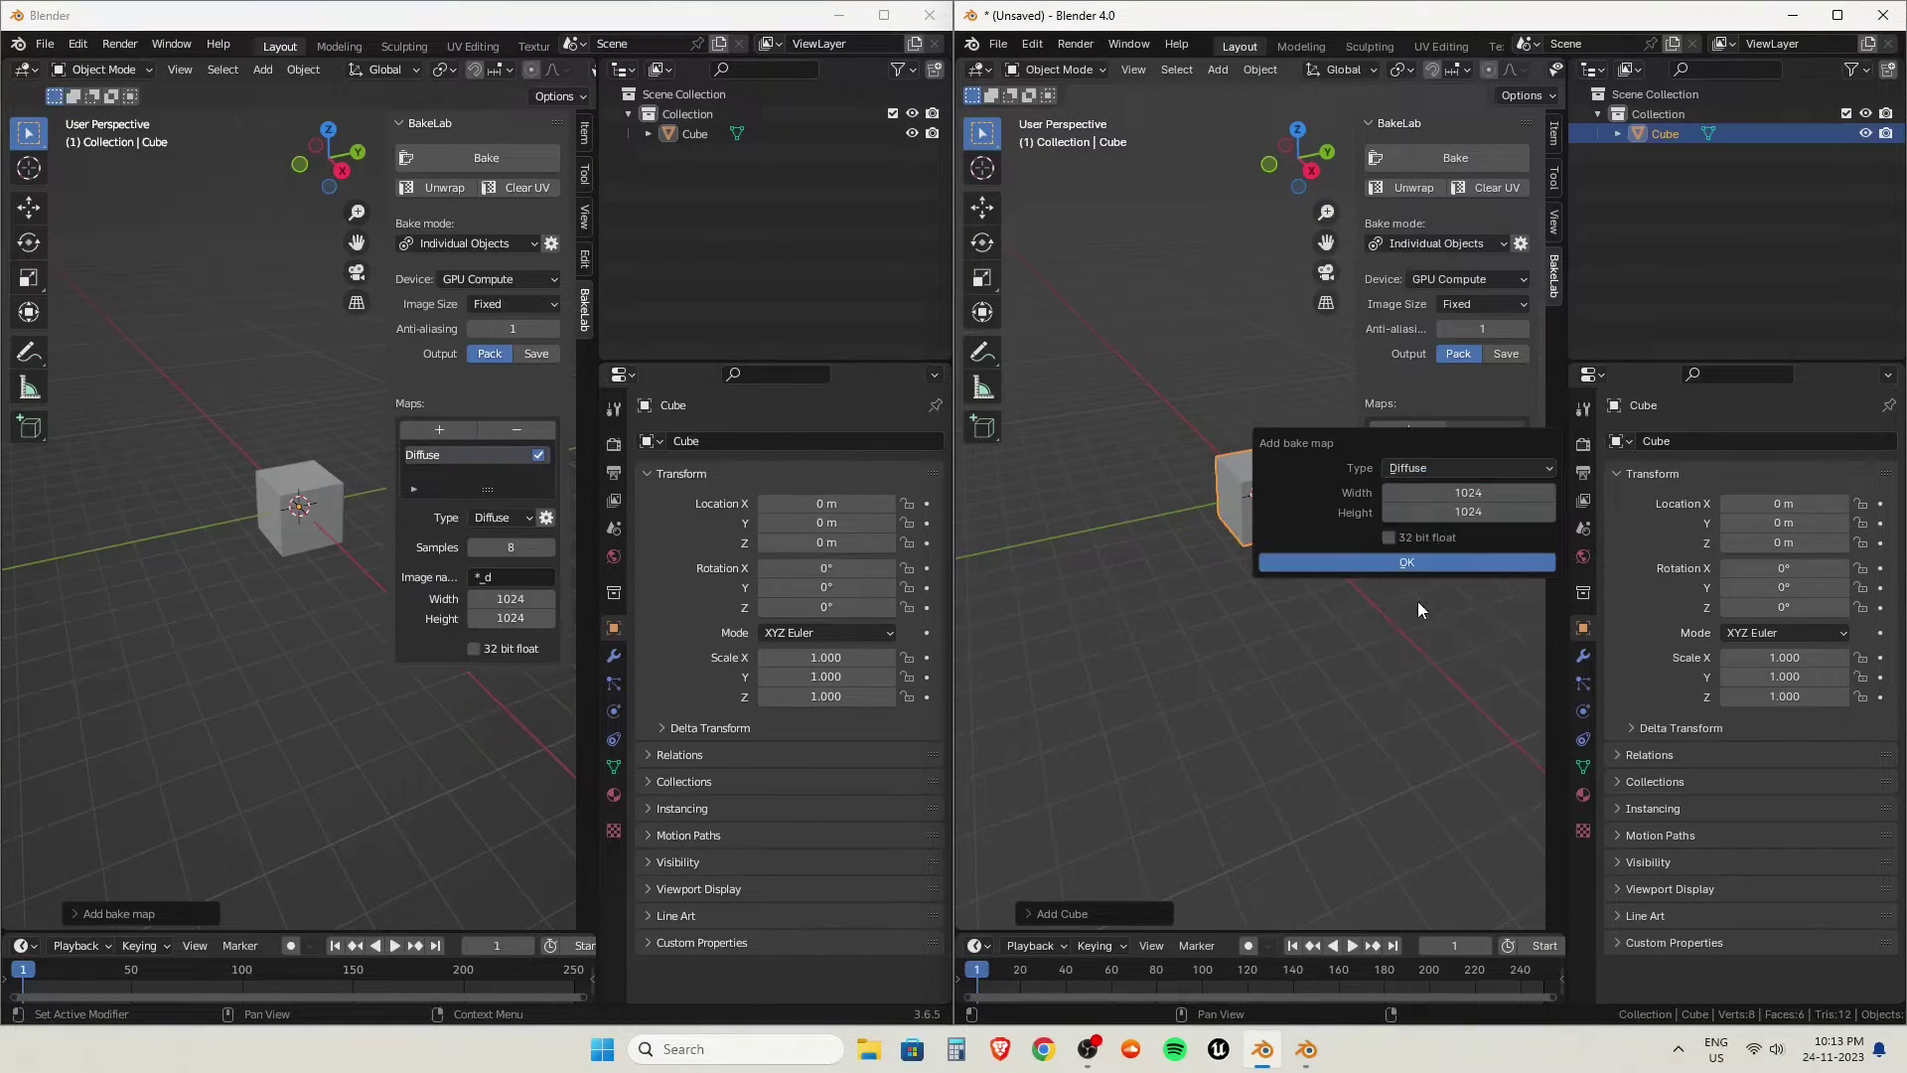
click(1414, 563)
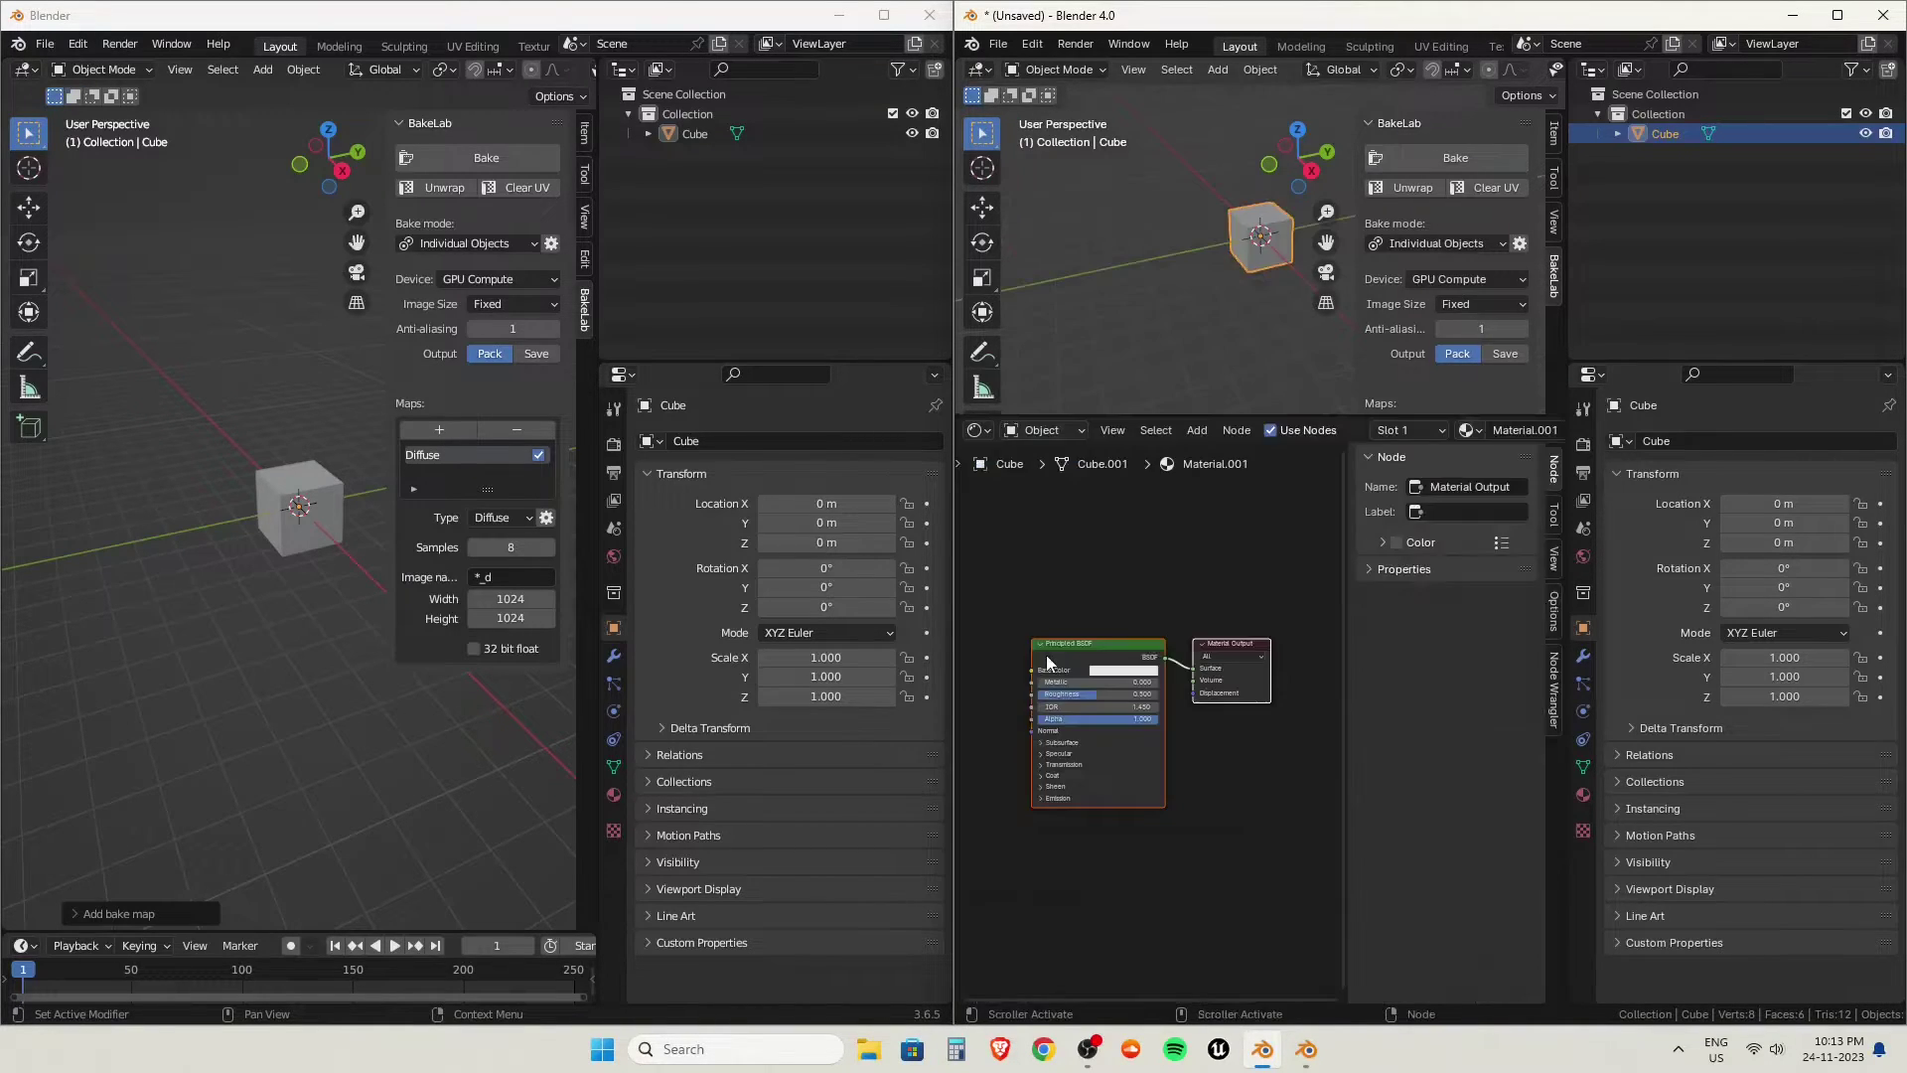
Step: Run Principled Texture Setup on the Blender 4.0 cube's material with the New_base, New_metal, New_nor, New_occ and New_rough images
click(1081, 653)
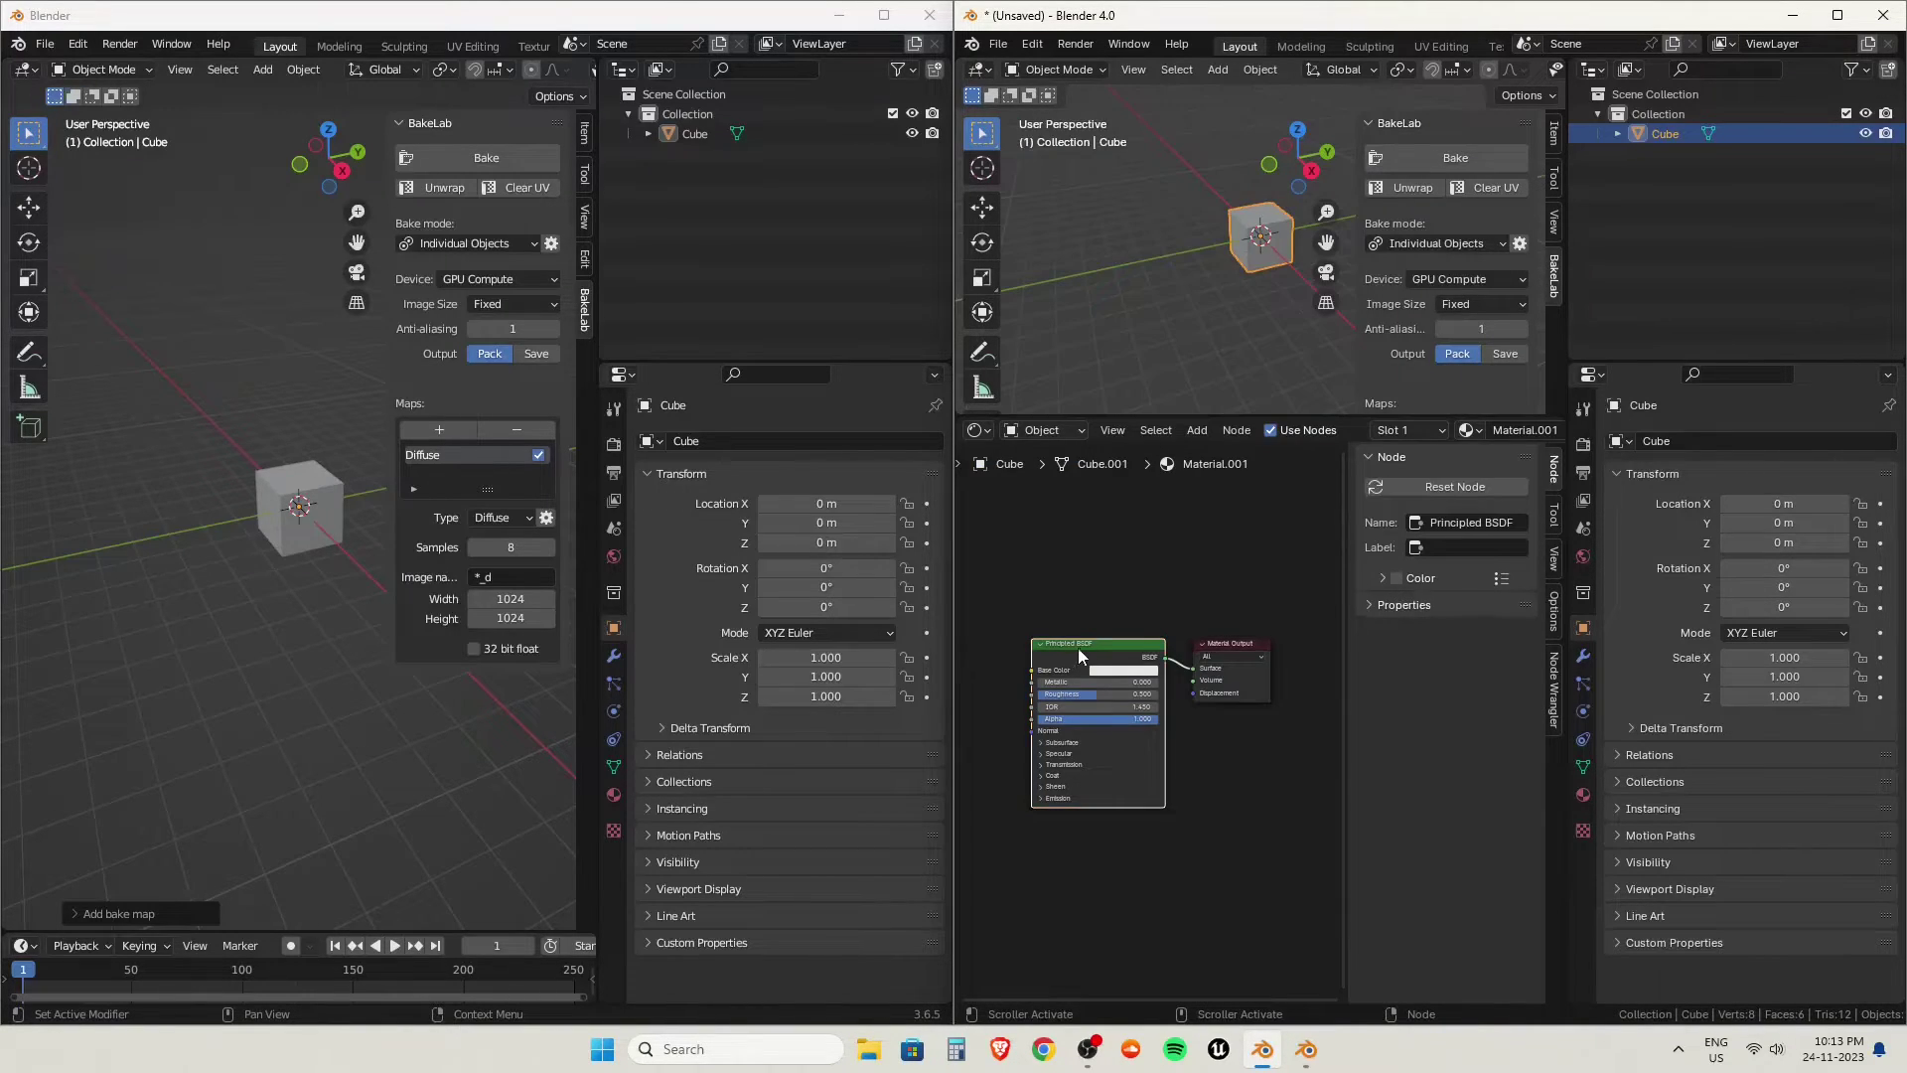
key(ctrl+shift+t)
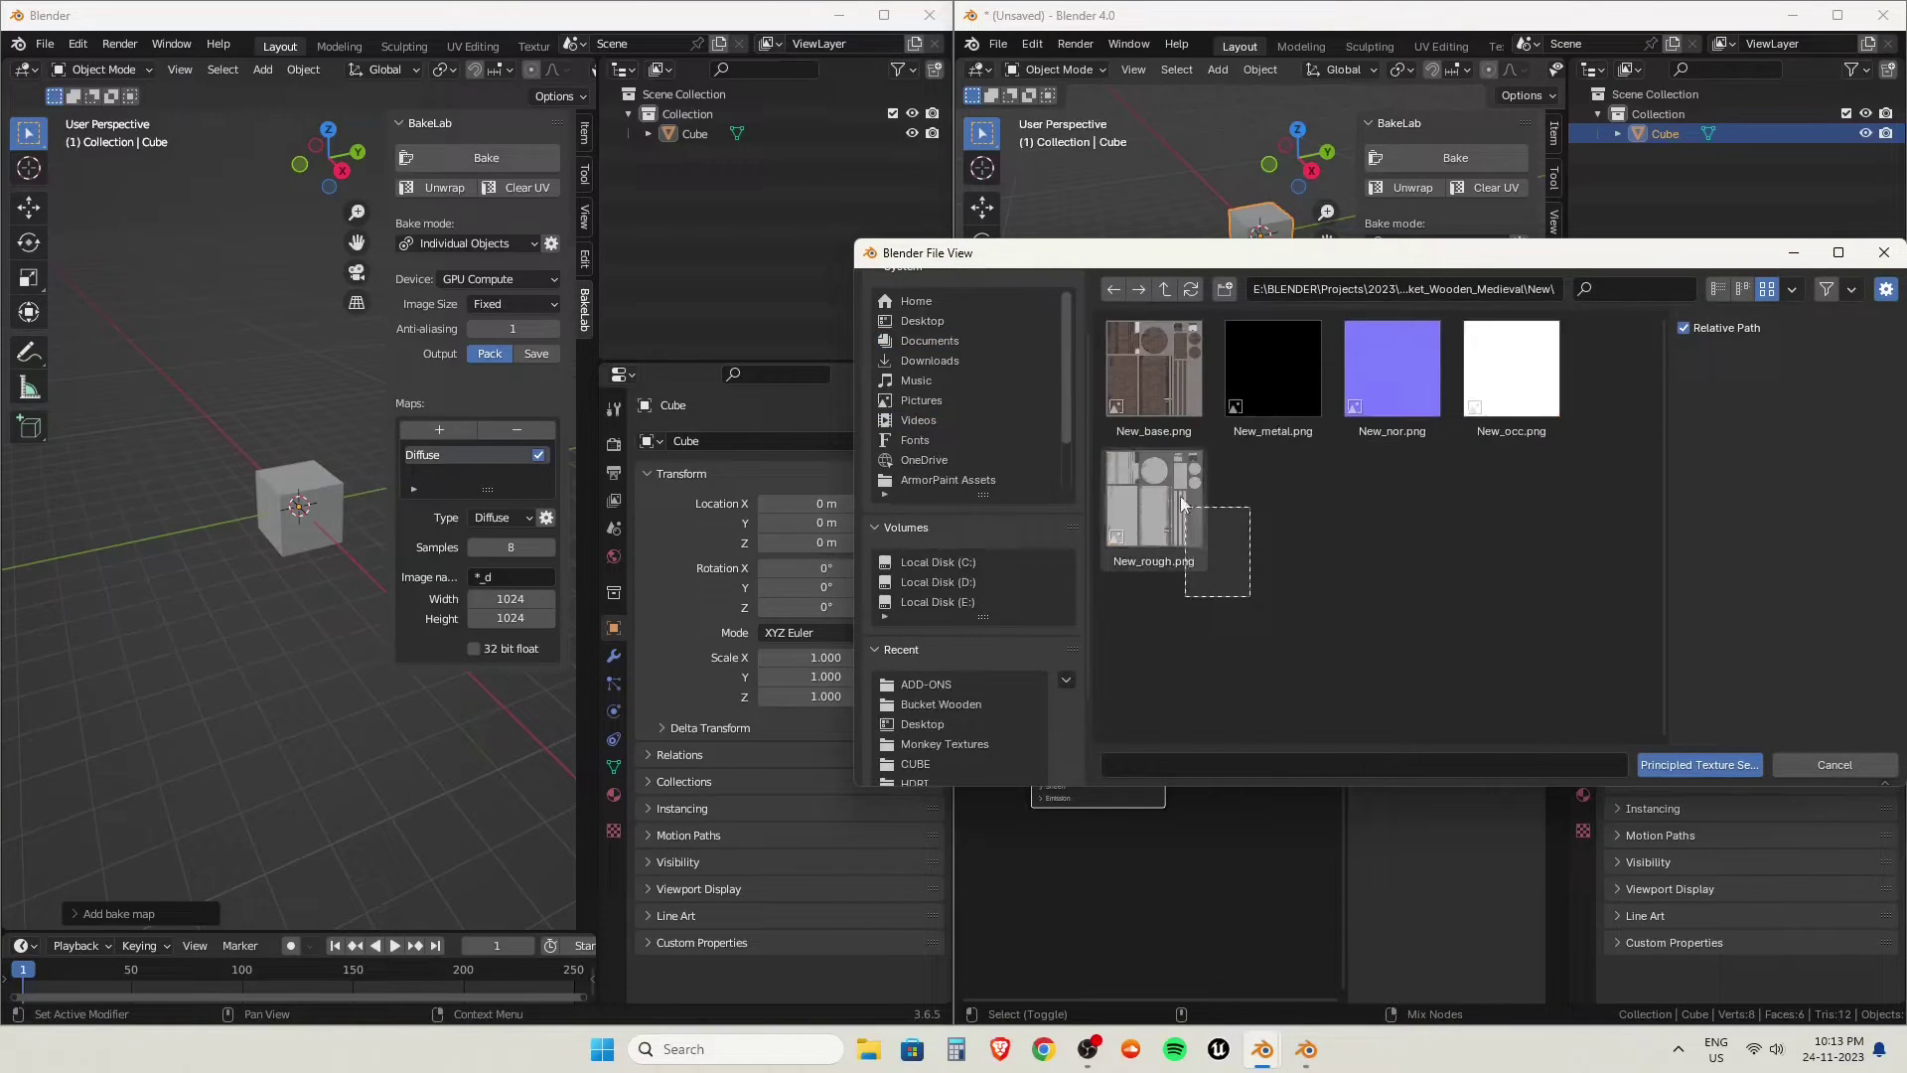
key(a)
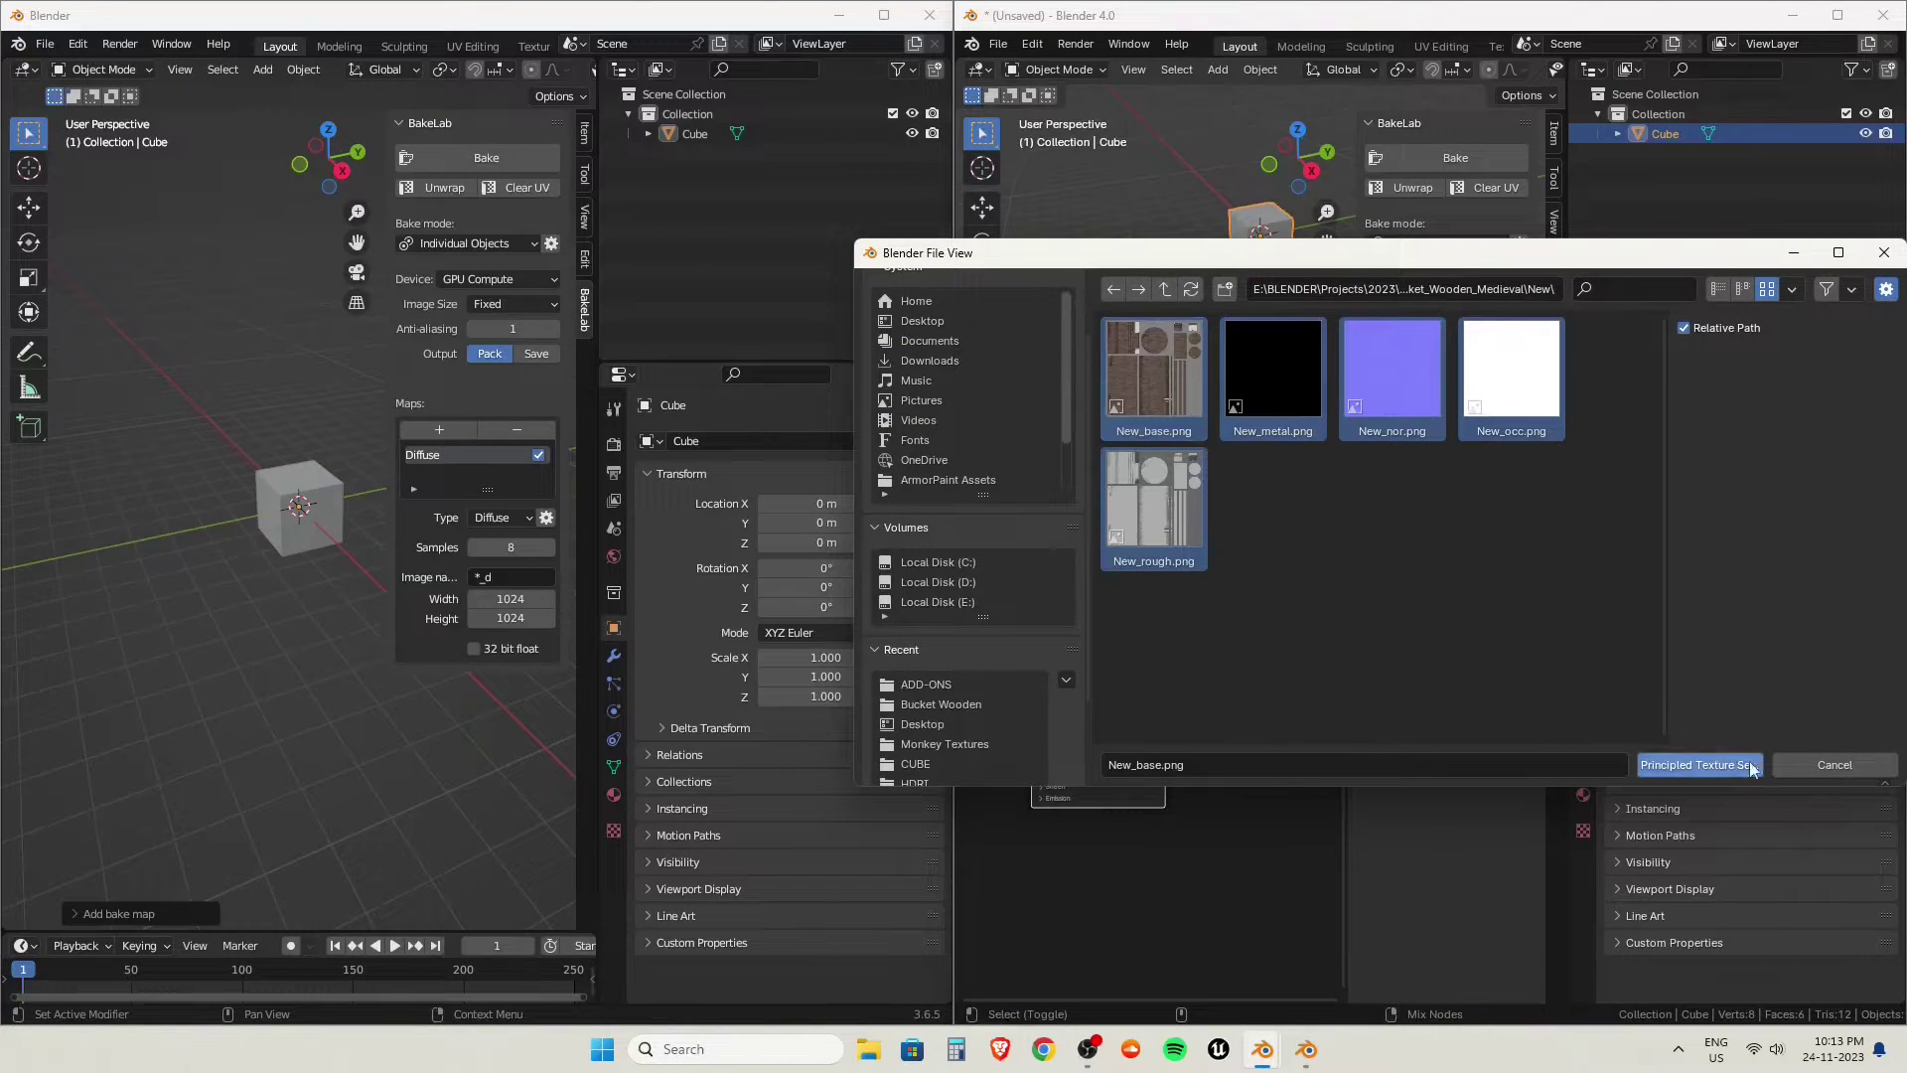
click(1736, 774)
drag(1103, 815, 966, 808)
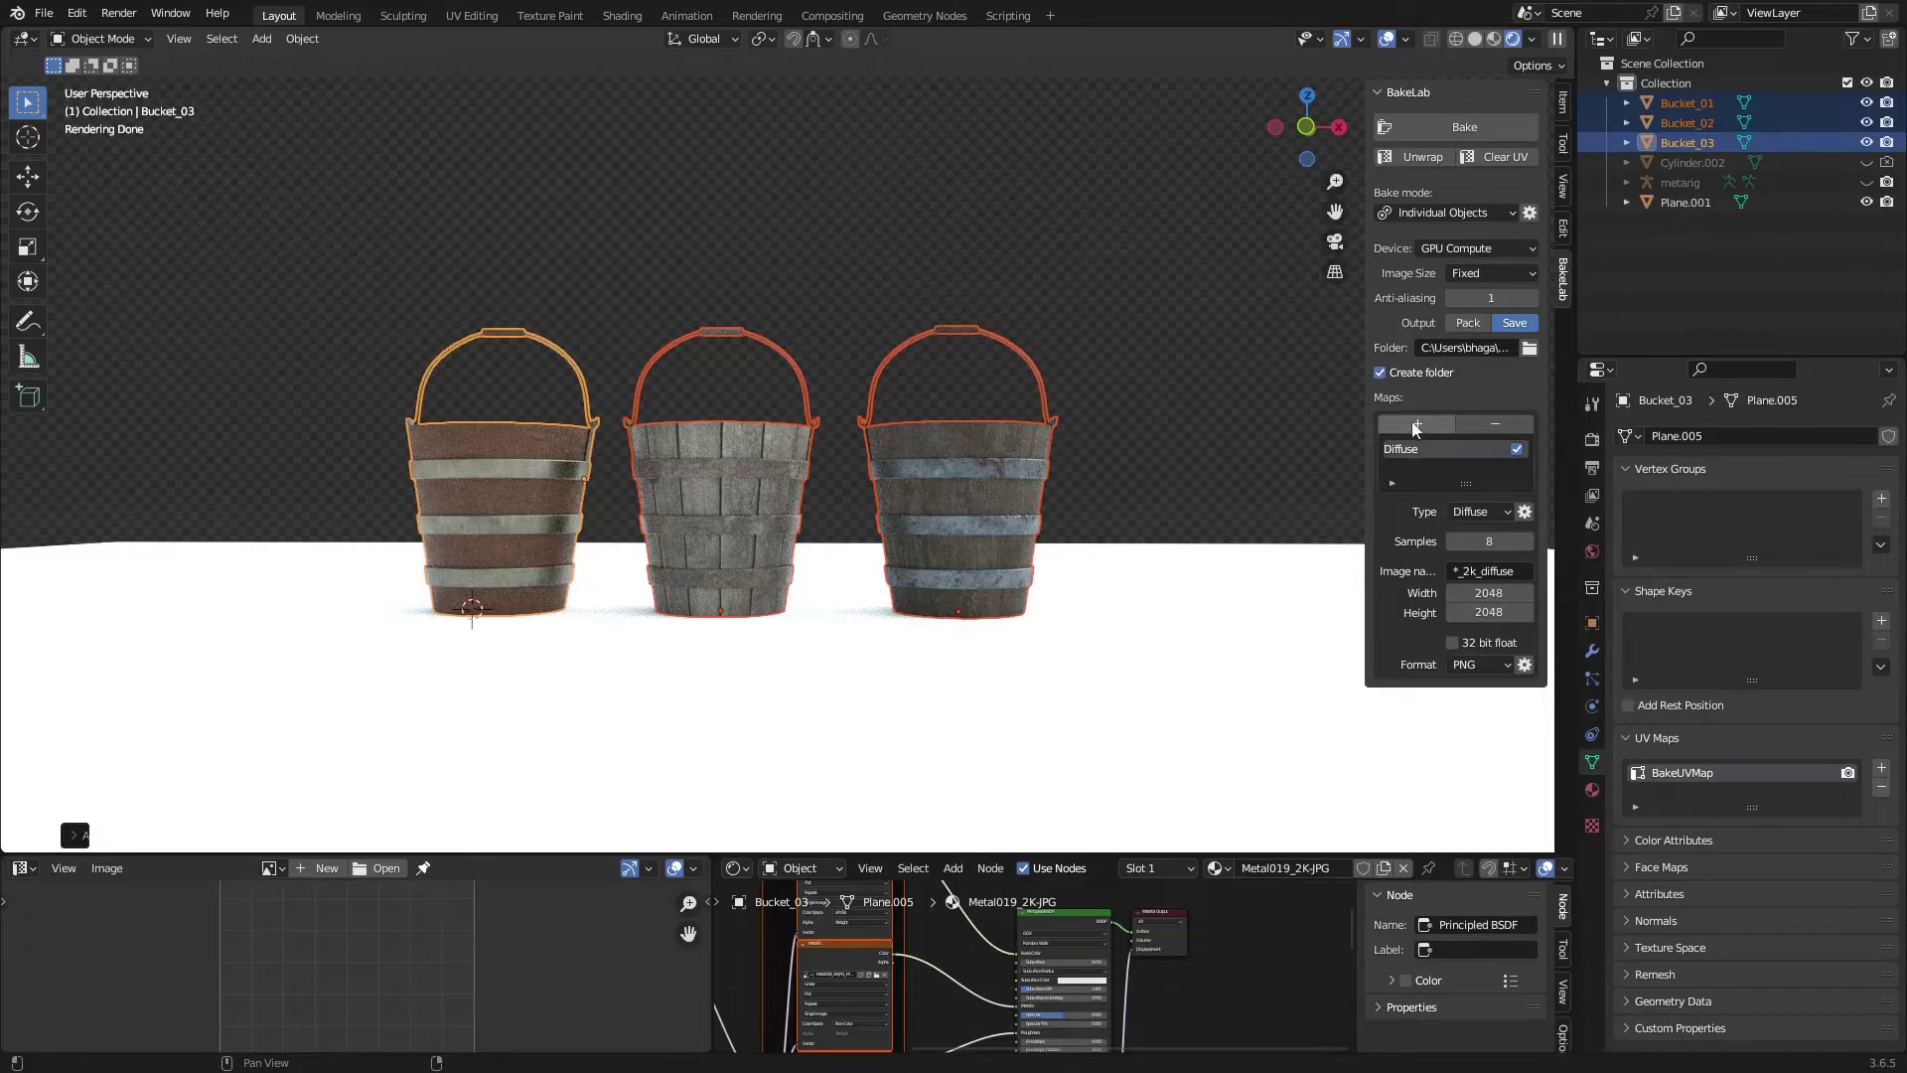
Step: In the buckets project, add Roughness and Normal bake maps at 2048 × 2048 and remove the duplicate Normal map
click(1432, 426)
click(1437, 453)
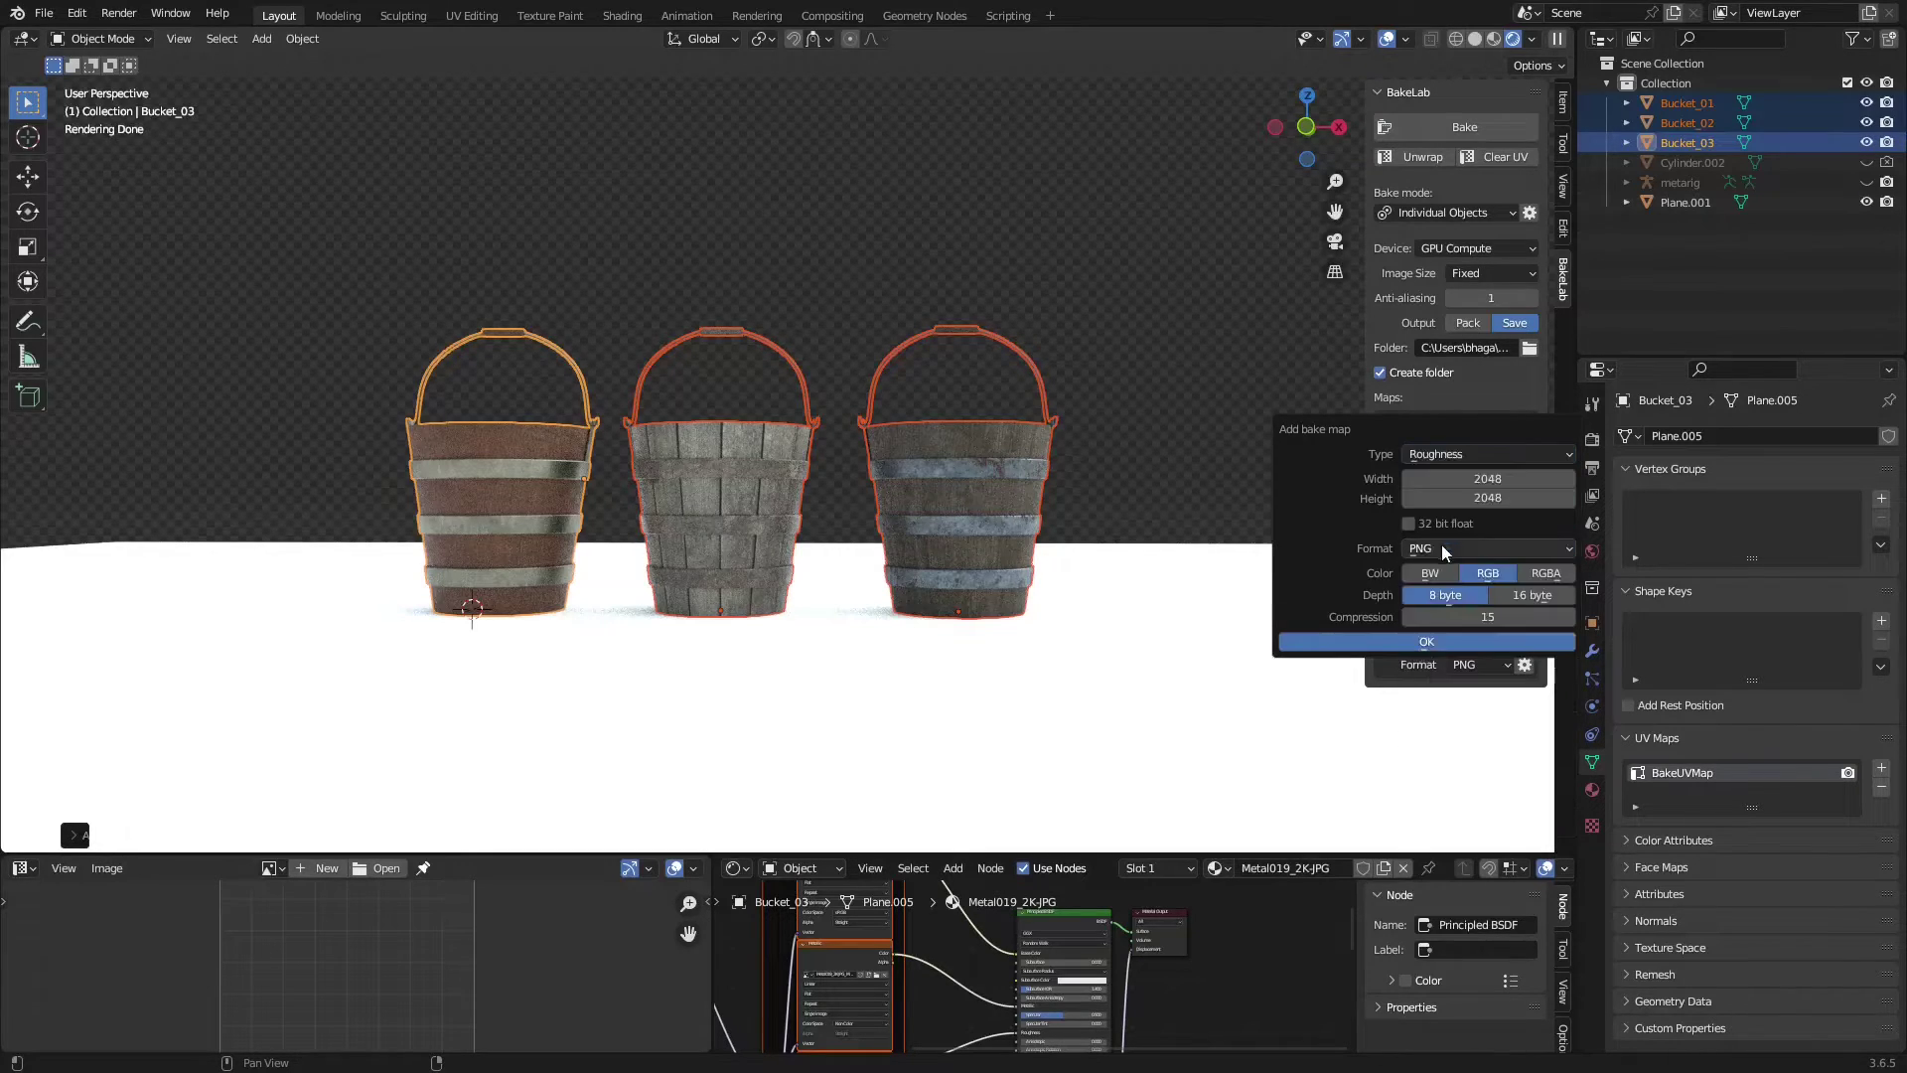
click(1428, 449)
click(1415, 643)
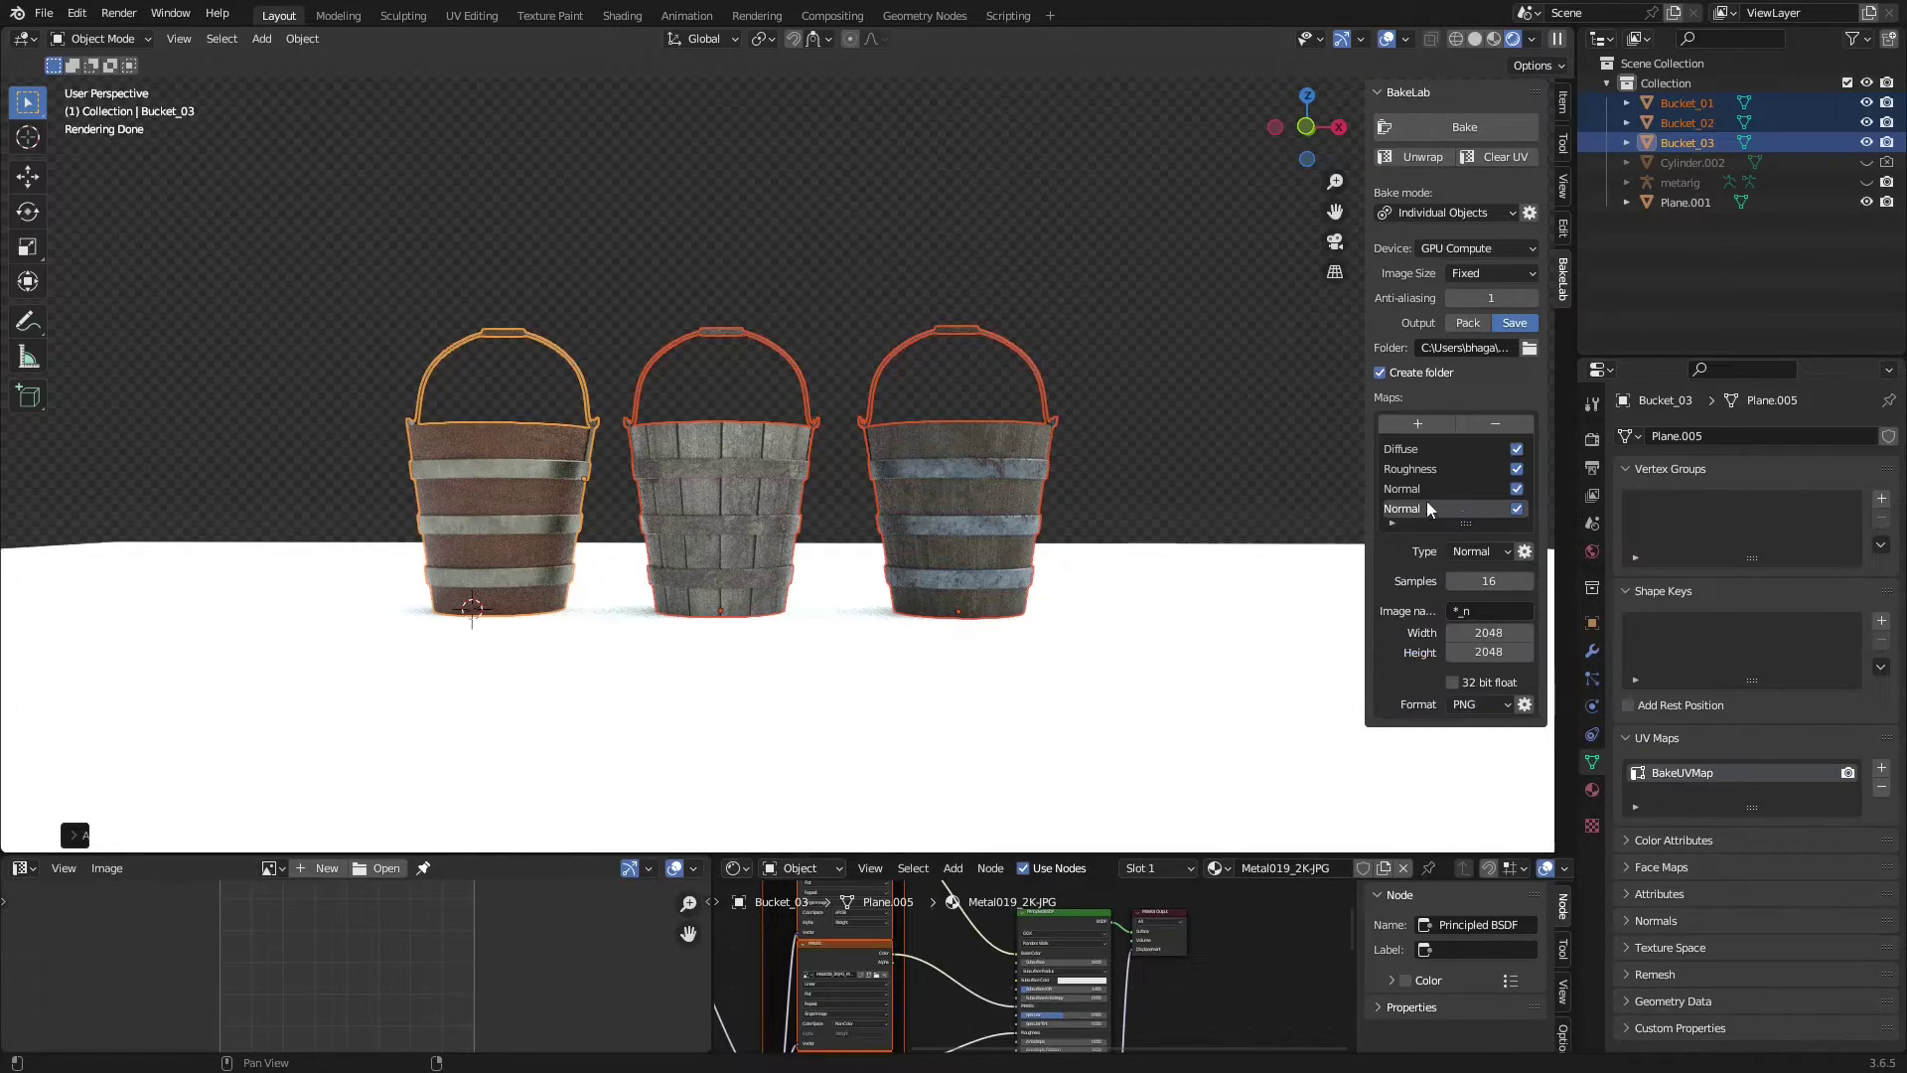
click(1500, 425)
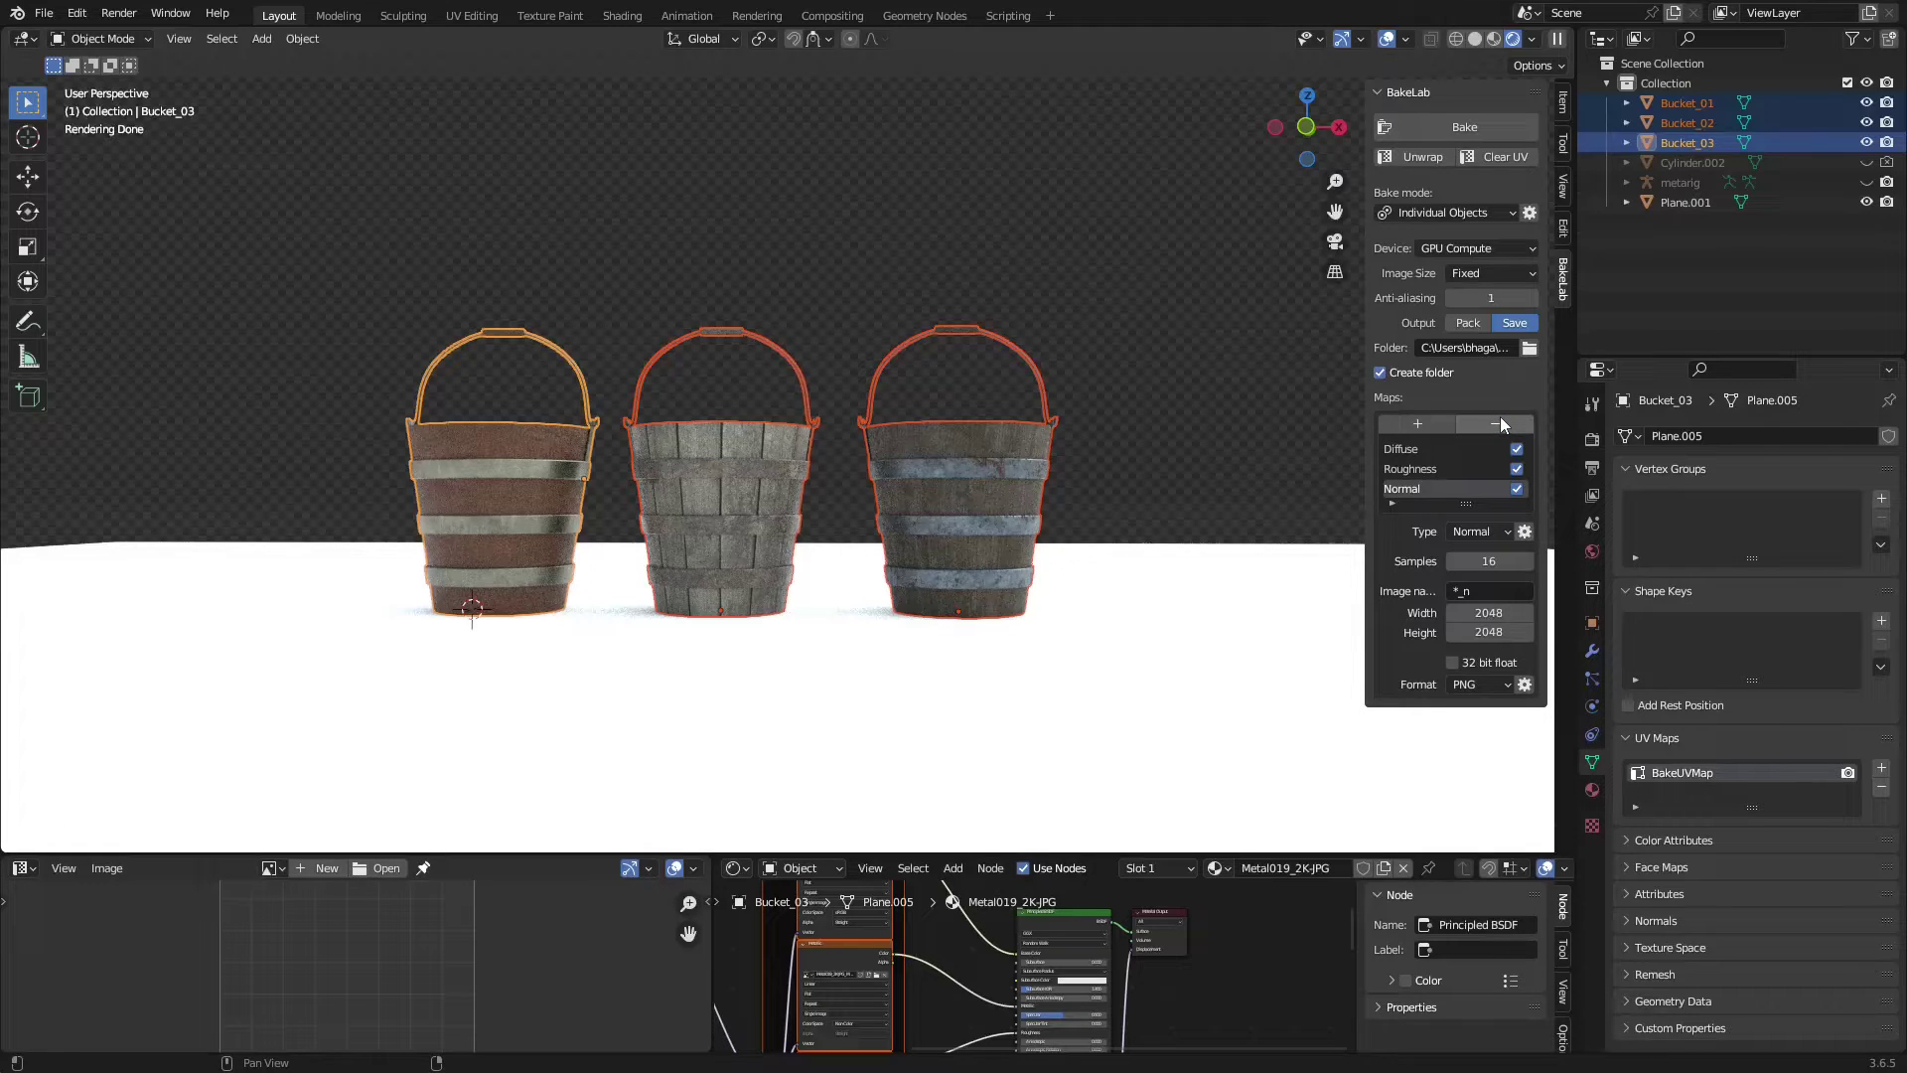
Step: Disconnect the Metallic texture from the Principled BSDF's Metallic input in Bucket_03's Metal019 material
drag(983, 855, 989, 572)
scroll(951, 758, up, 3)
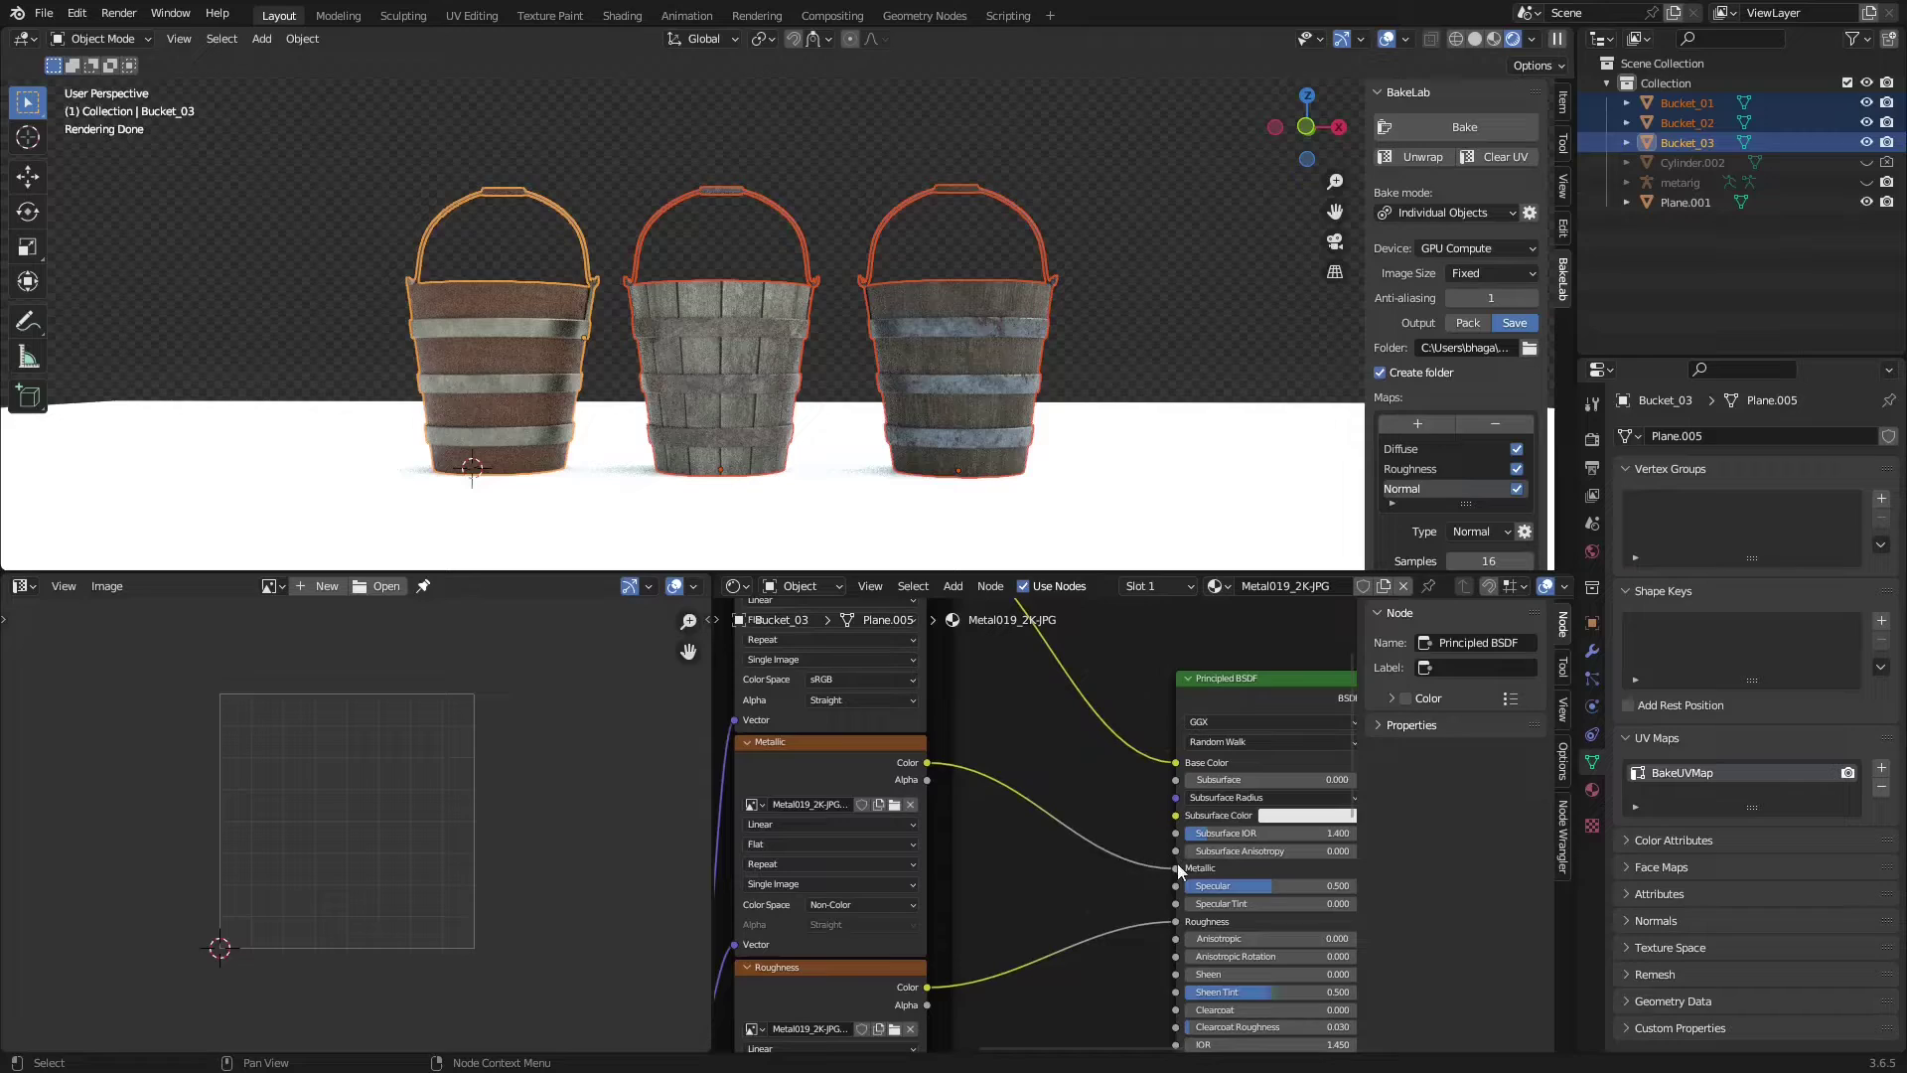
drag(1177, 868, 1054, 815)
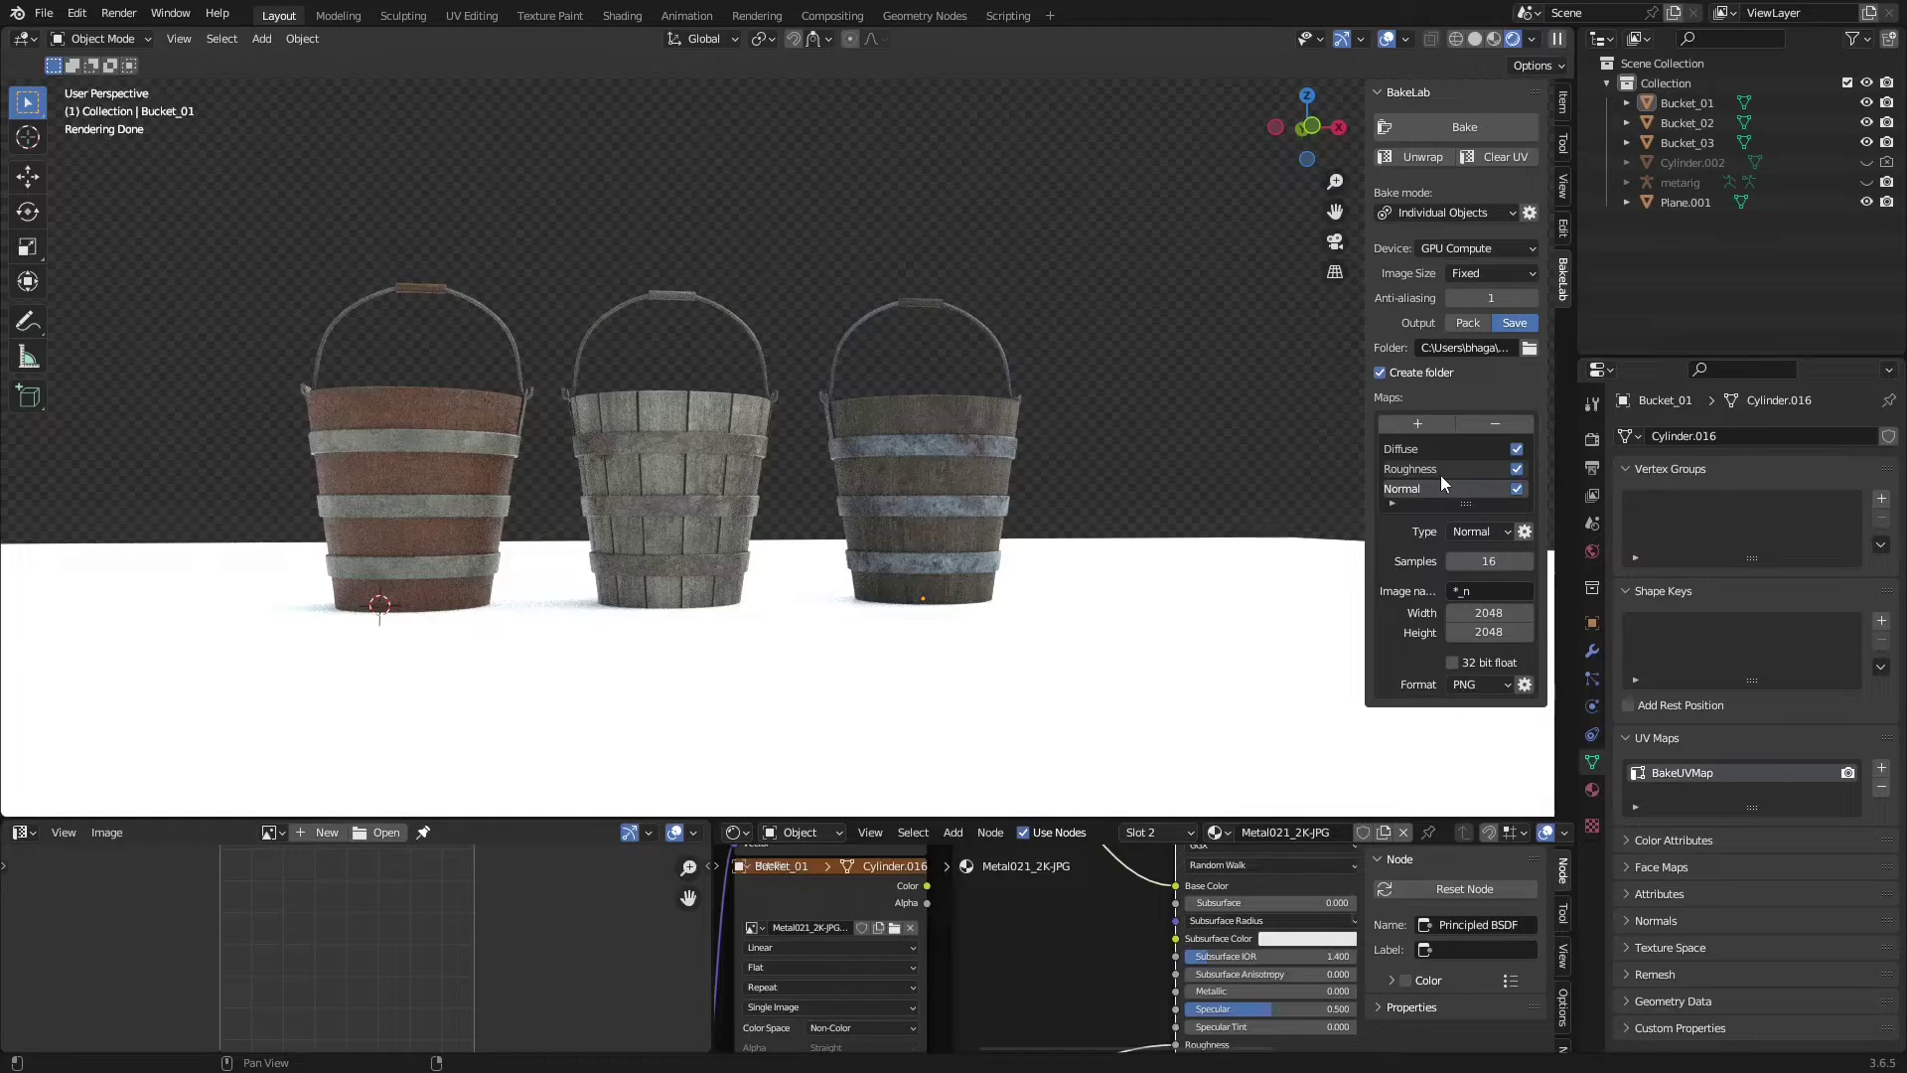
Step: Add a second set of Diffuse, Roughness and Normal bake maps at 1080 × 1080, naming the Normal image *_1k_n
click(1421, 423)
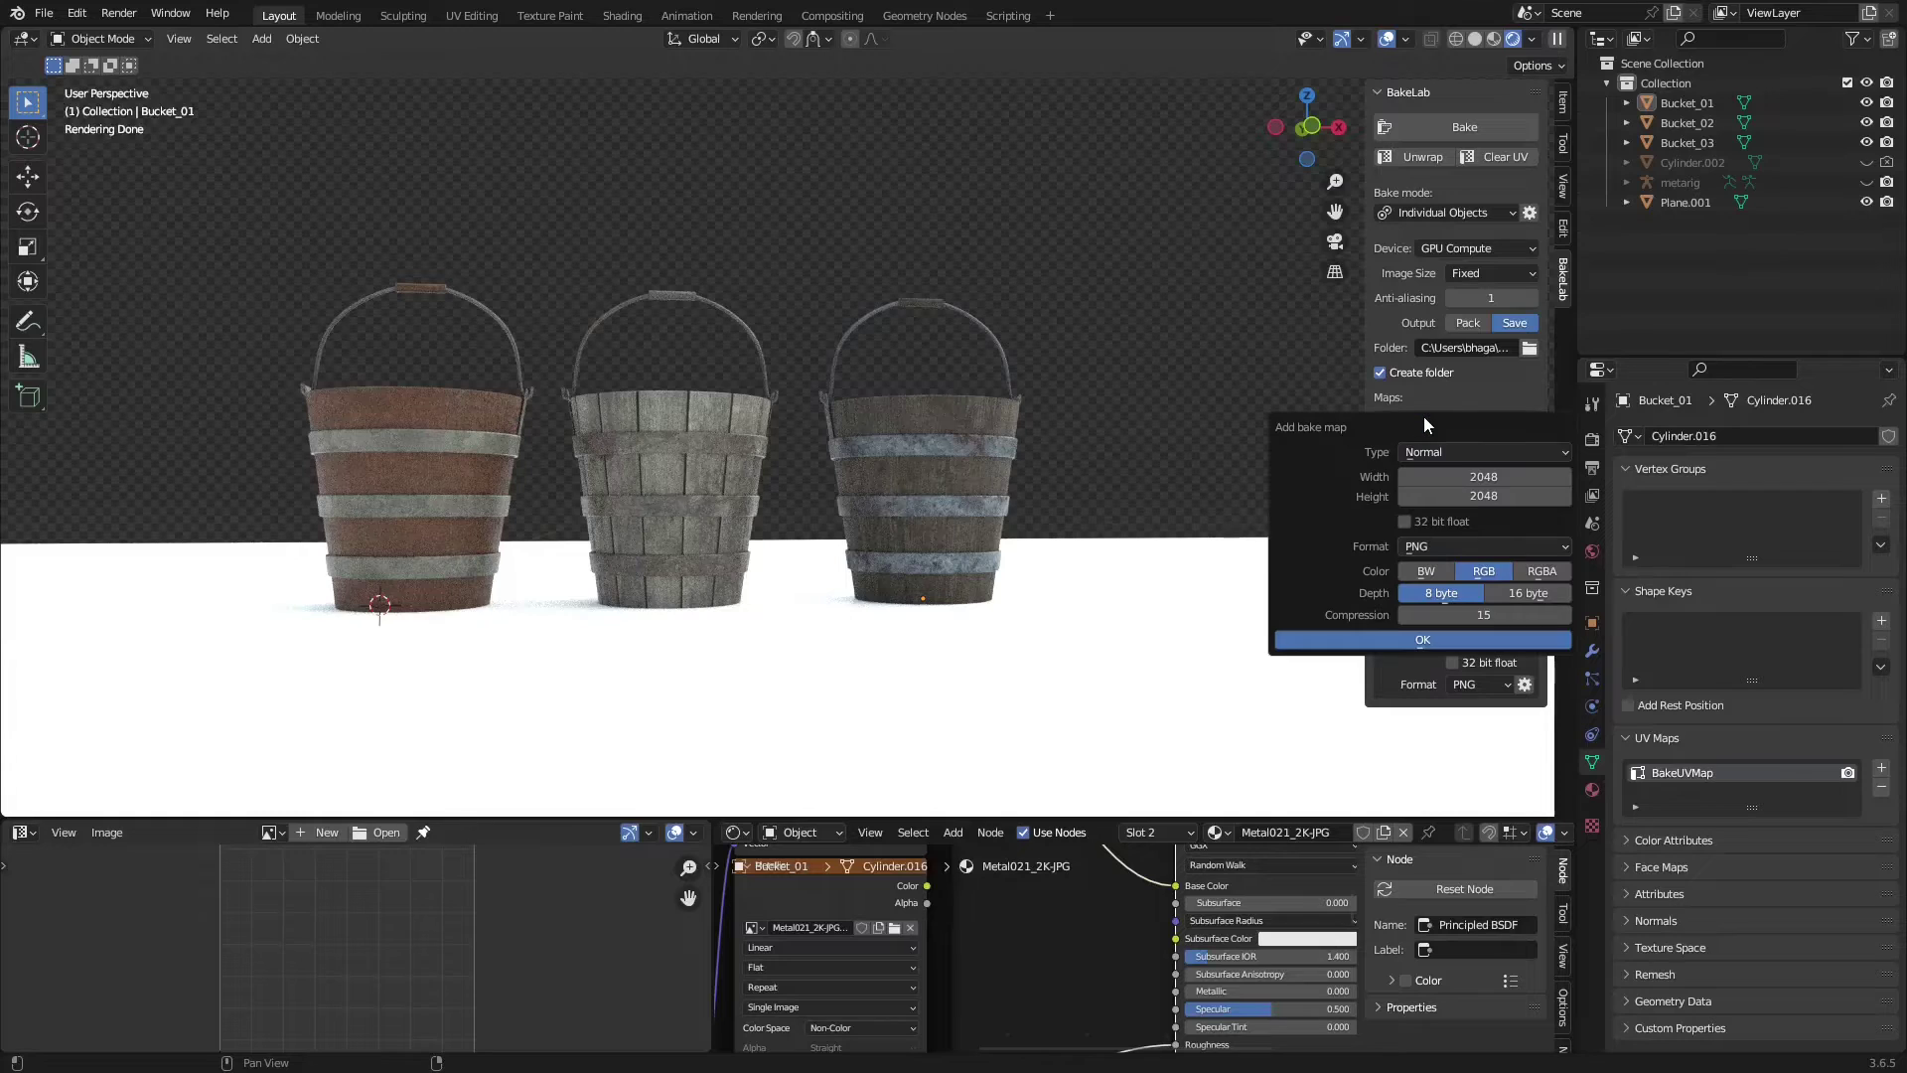
click(1452, 452)
click(1426, 583)
click(1423, 639)
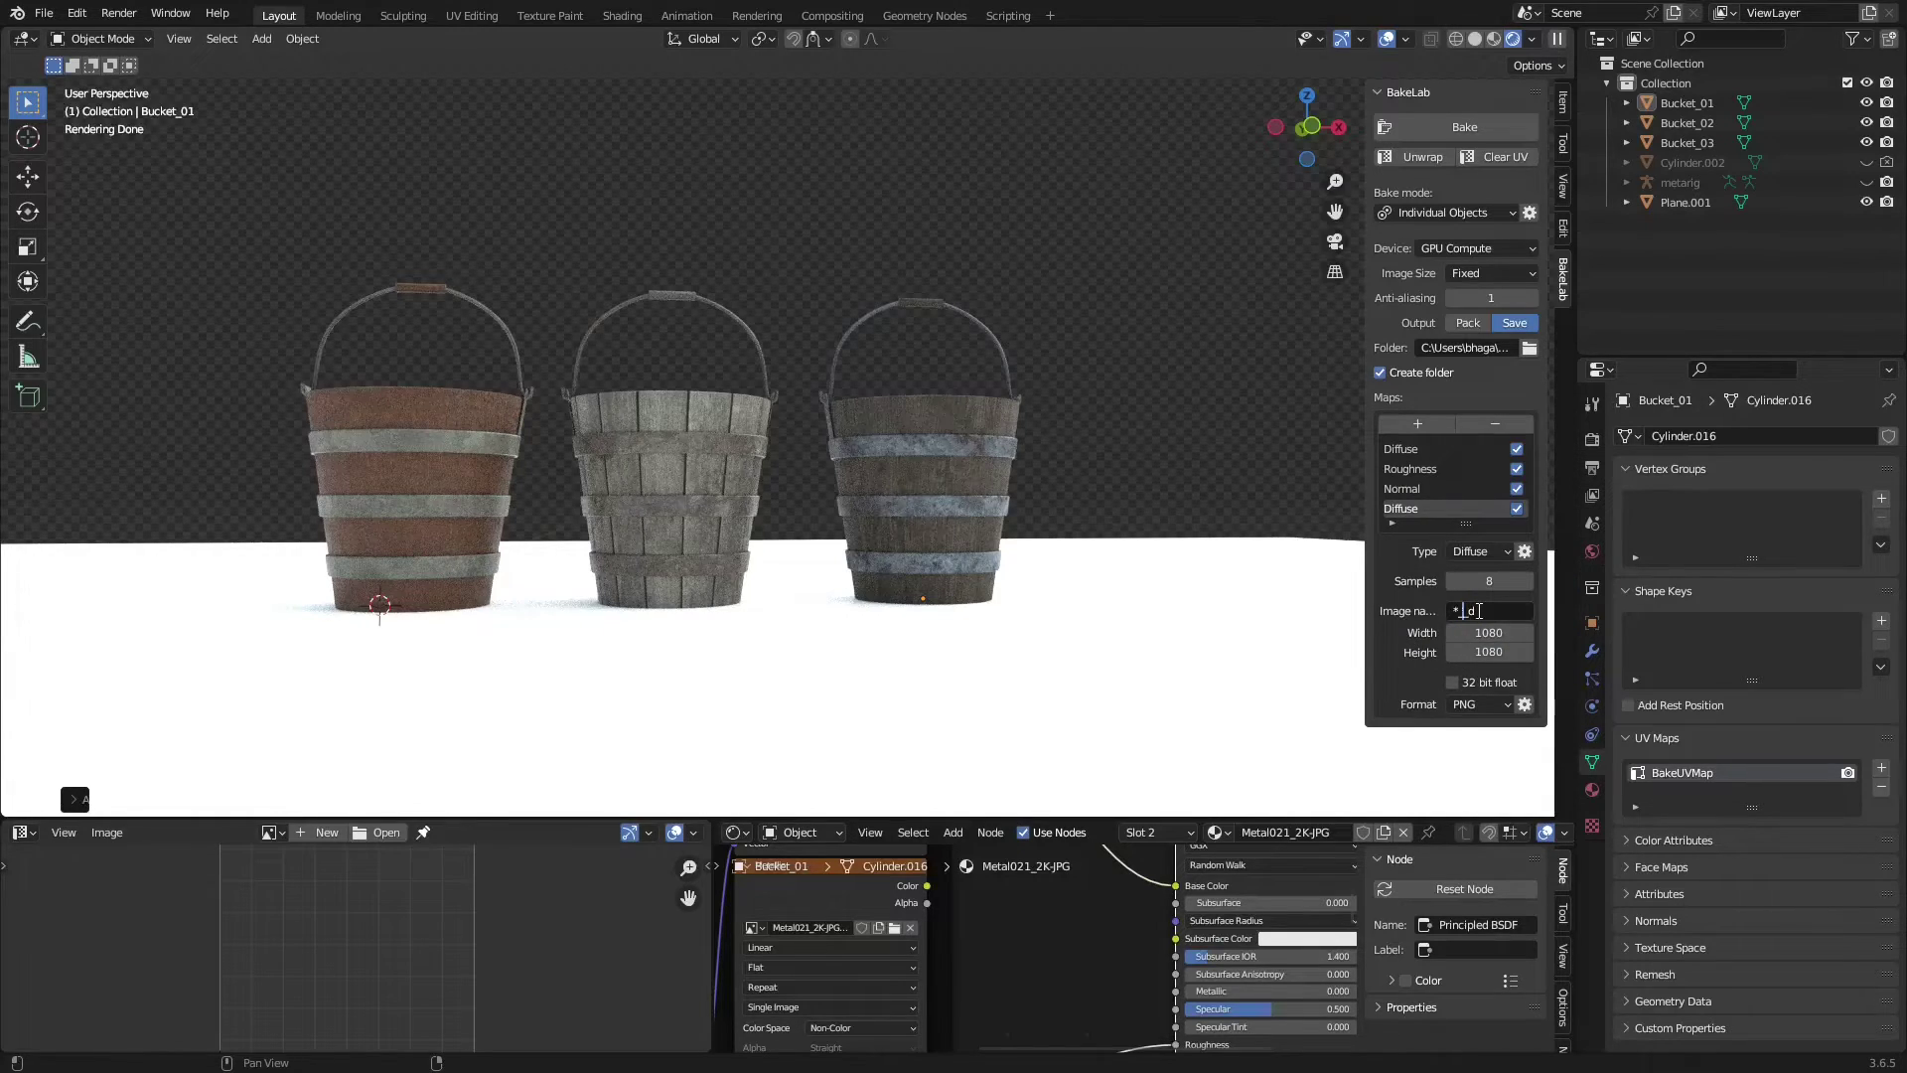
click(1422, 417)
click(1452, 458)
click(1435, 545)
click(1418, 423)
click(1452, 457)
click(1427, 502)
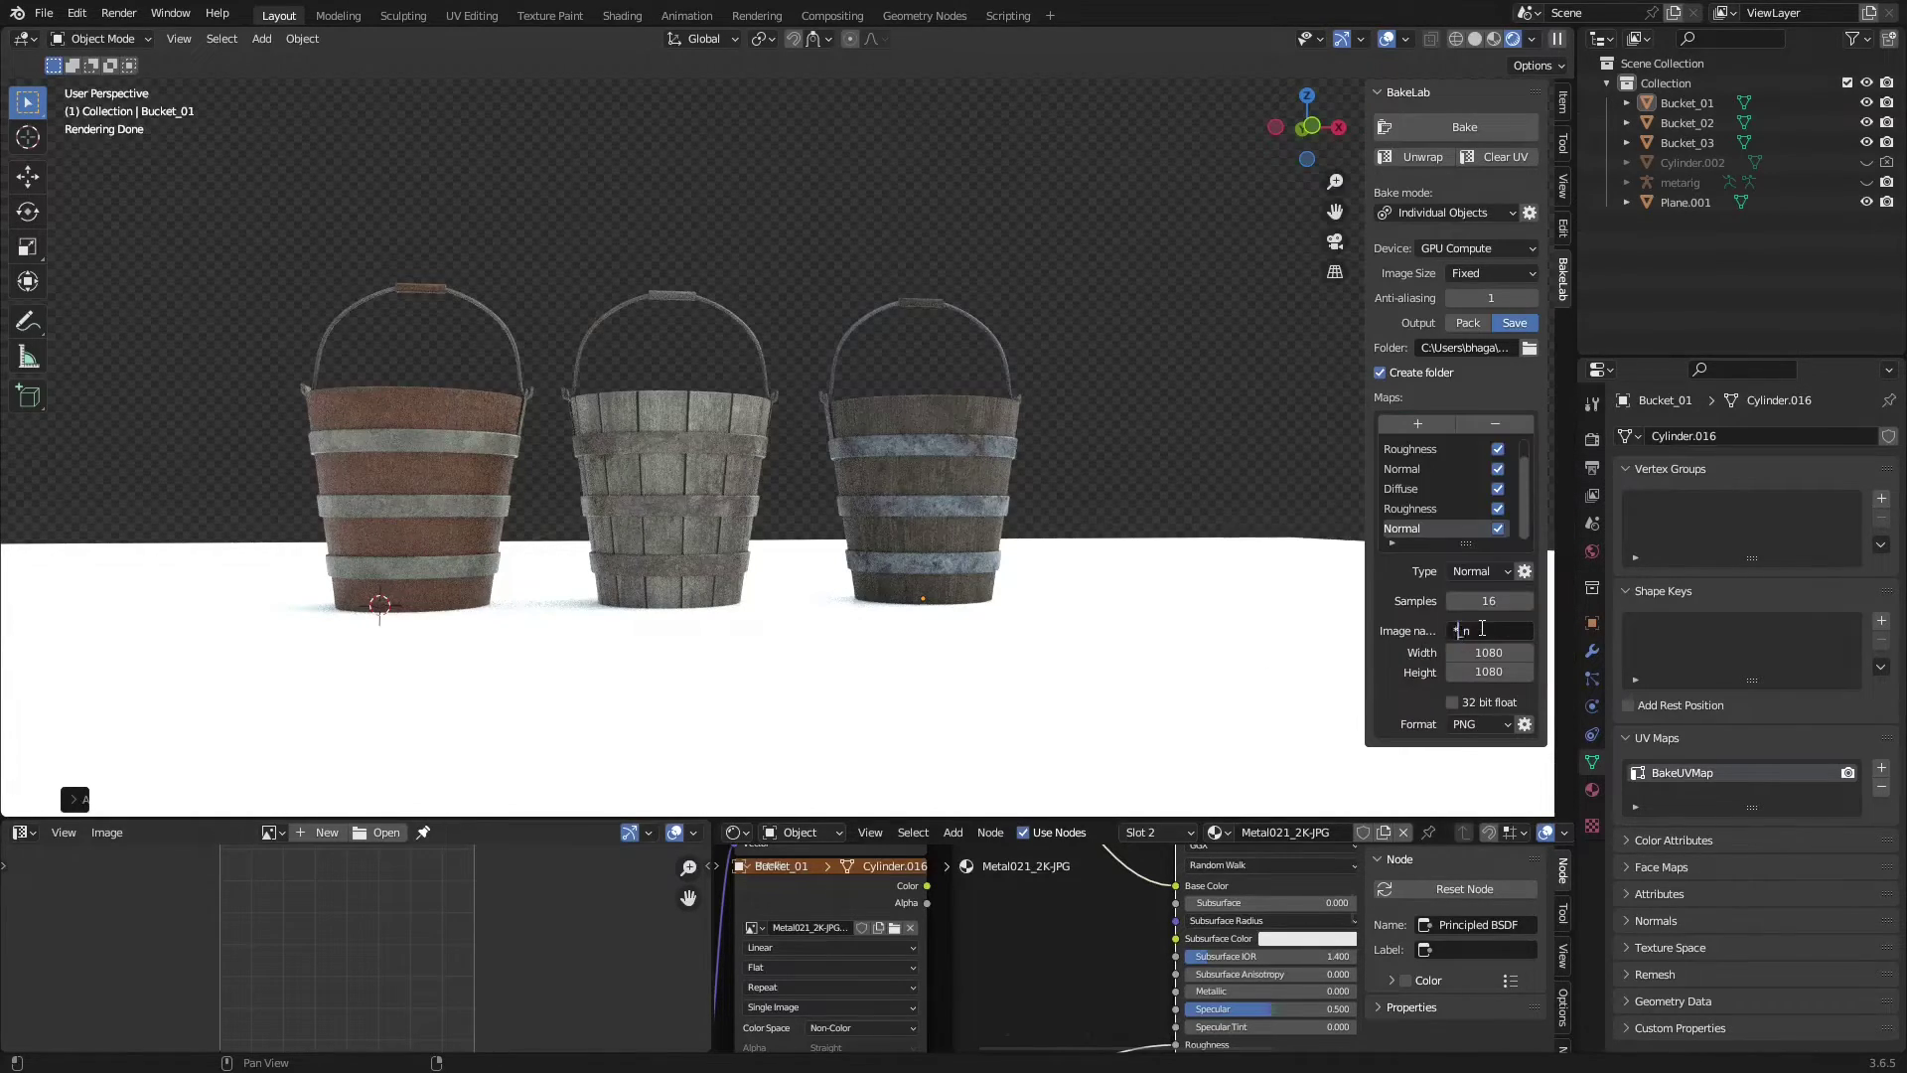
Step: Switch the three 1080 × 1080 maps off and back on in the bake list
click(1497, 528)
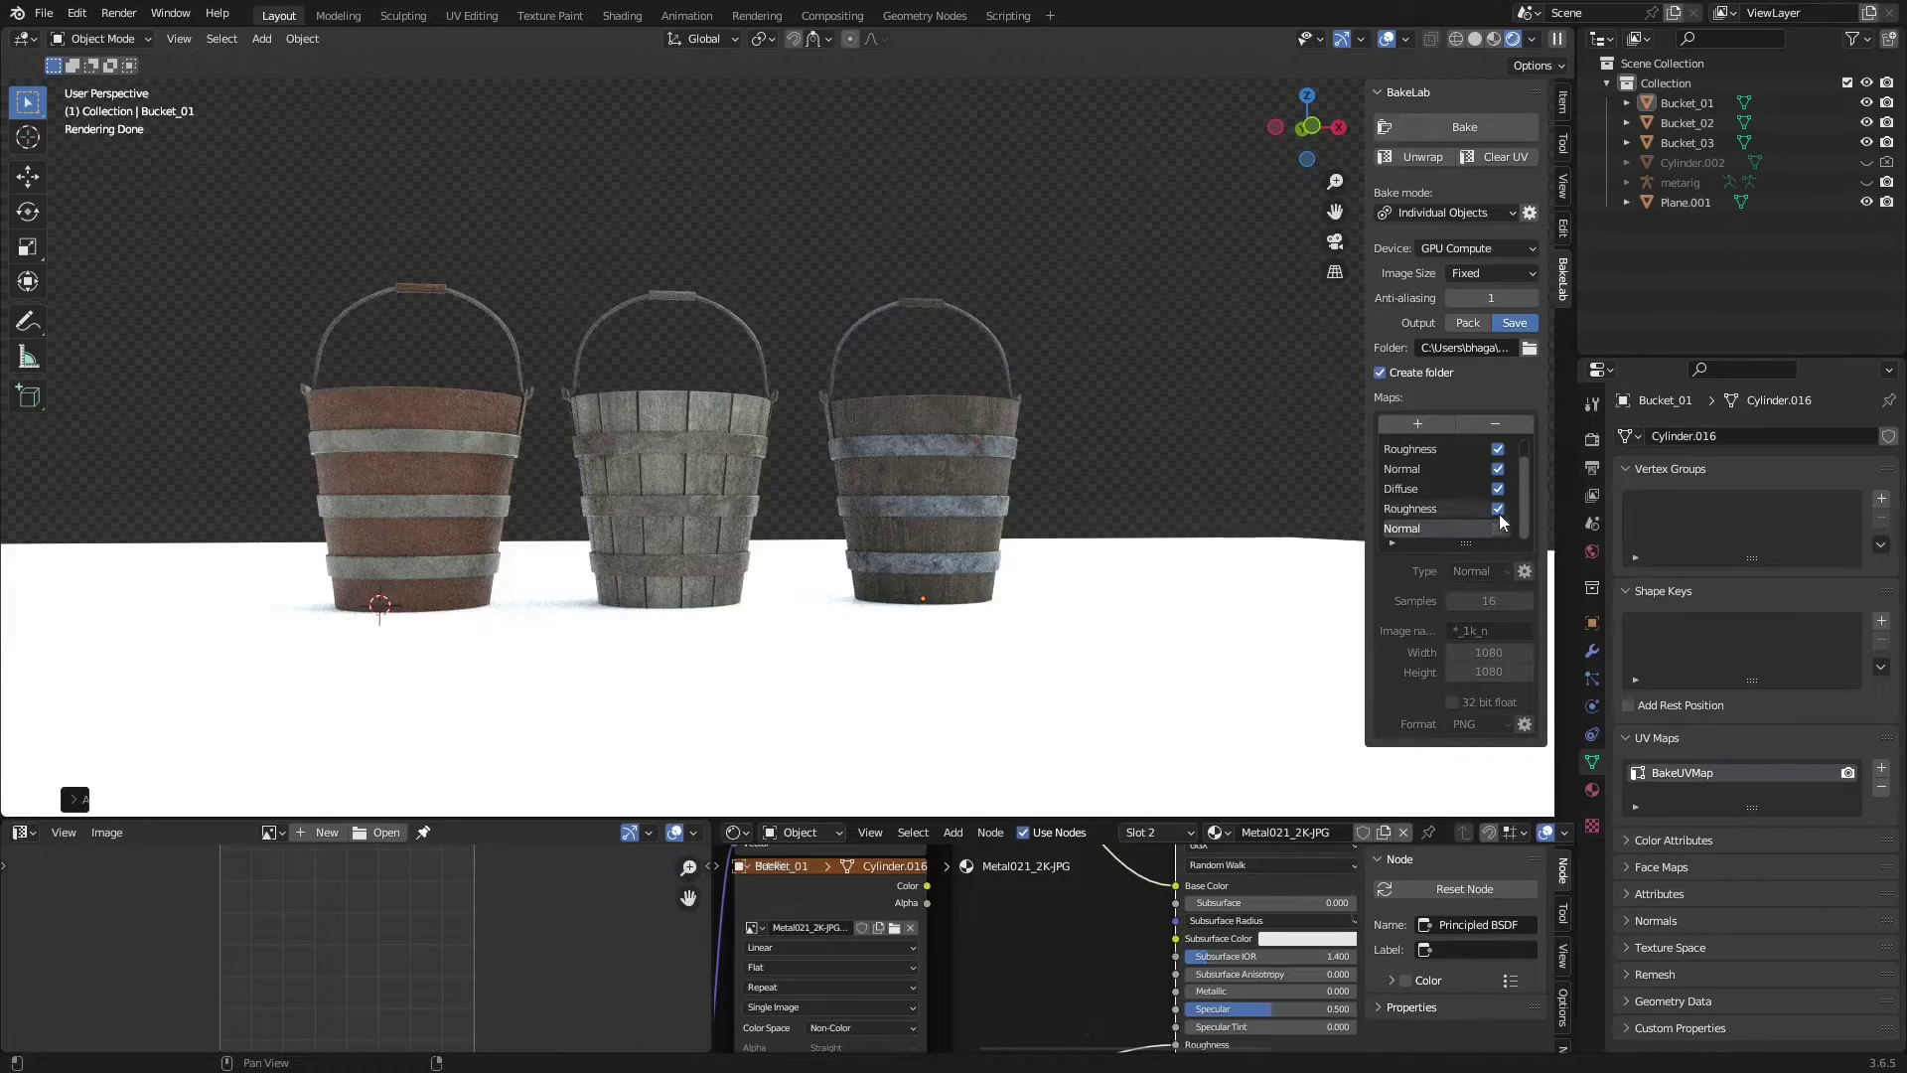
click(1499, 490)
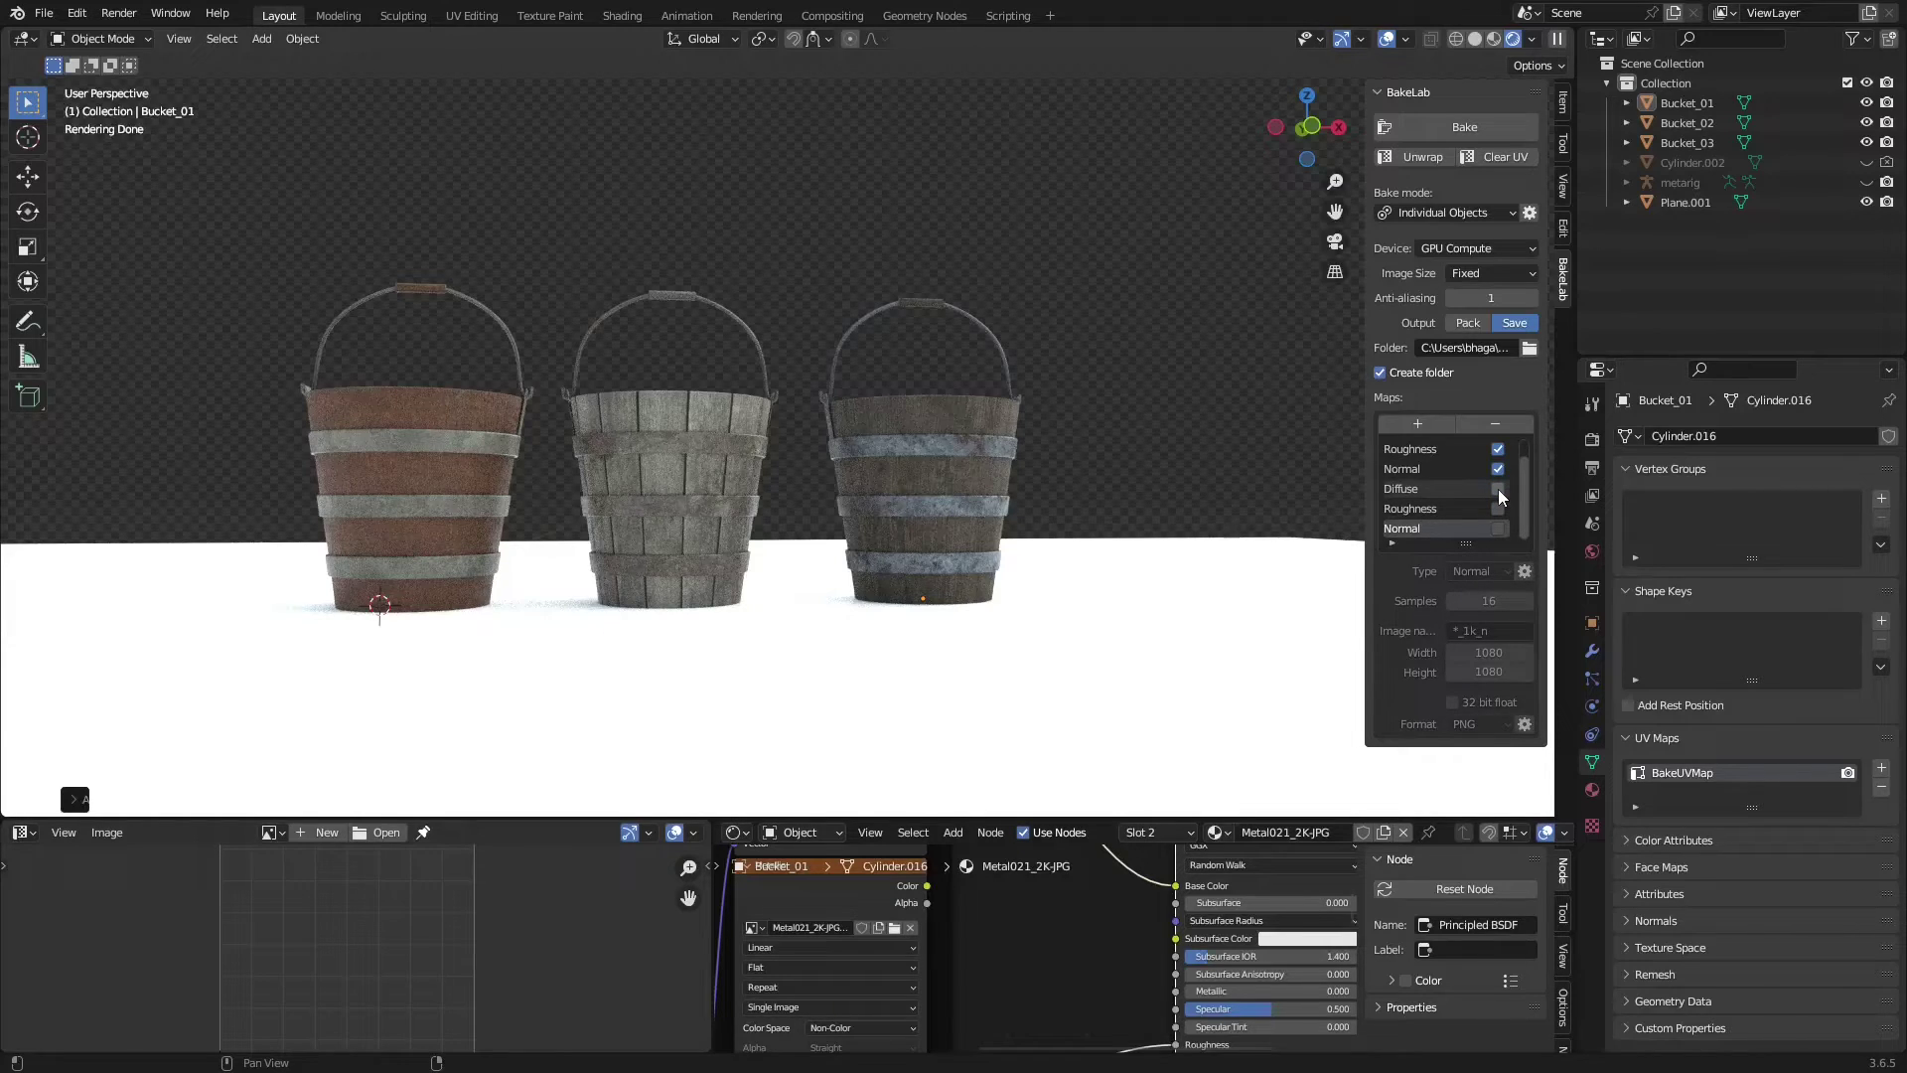
drag(1497, 508, 1498, 529)
Step: Set the Cycles render's maximum samples to 32 and turn off render denoising
click(1592, 439)
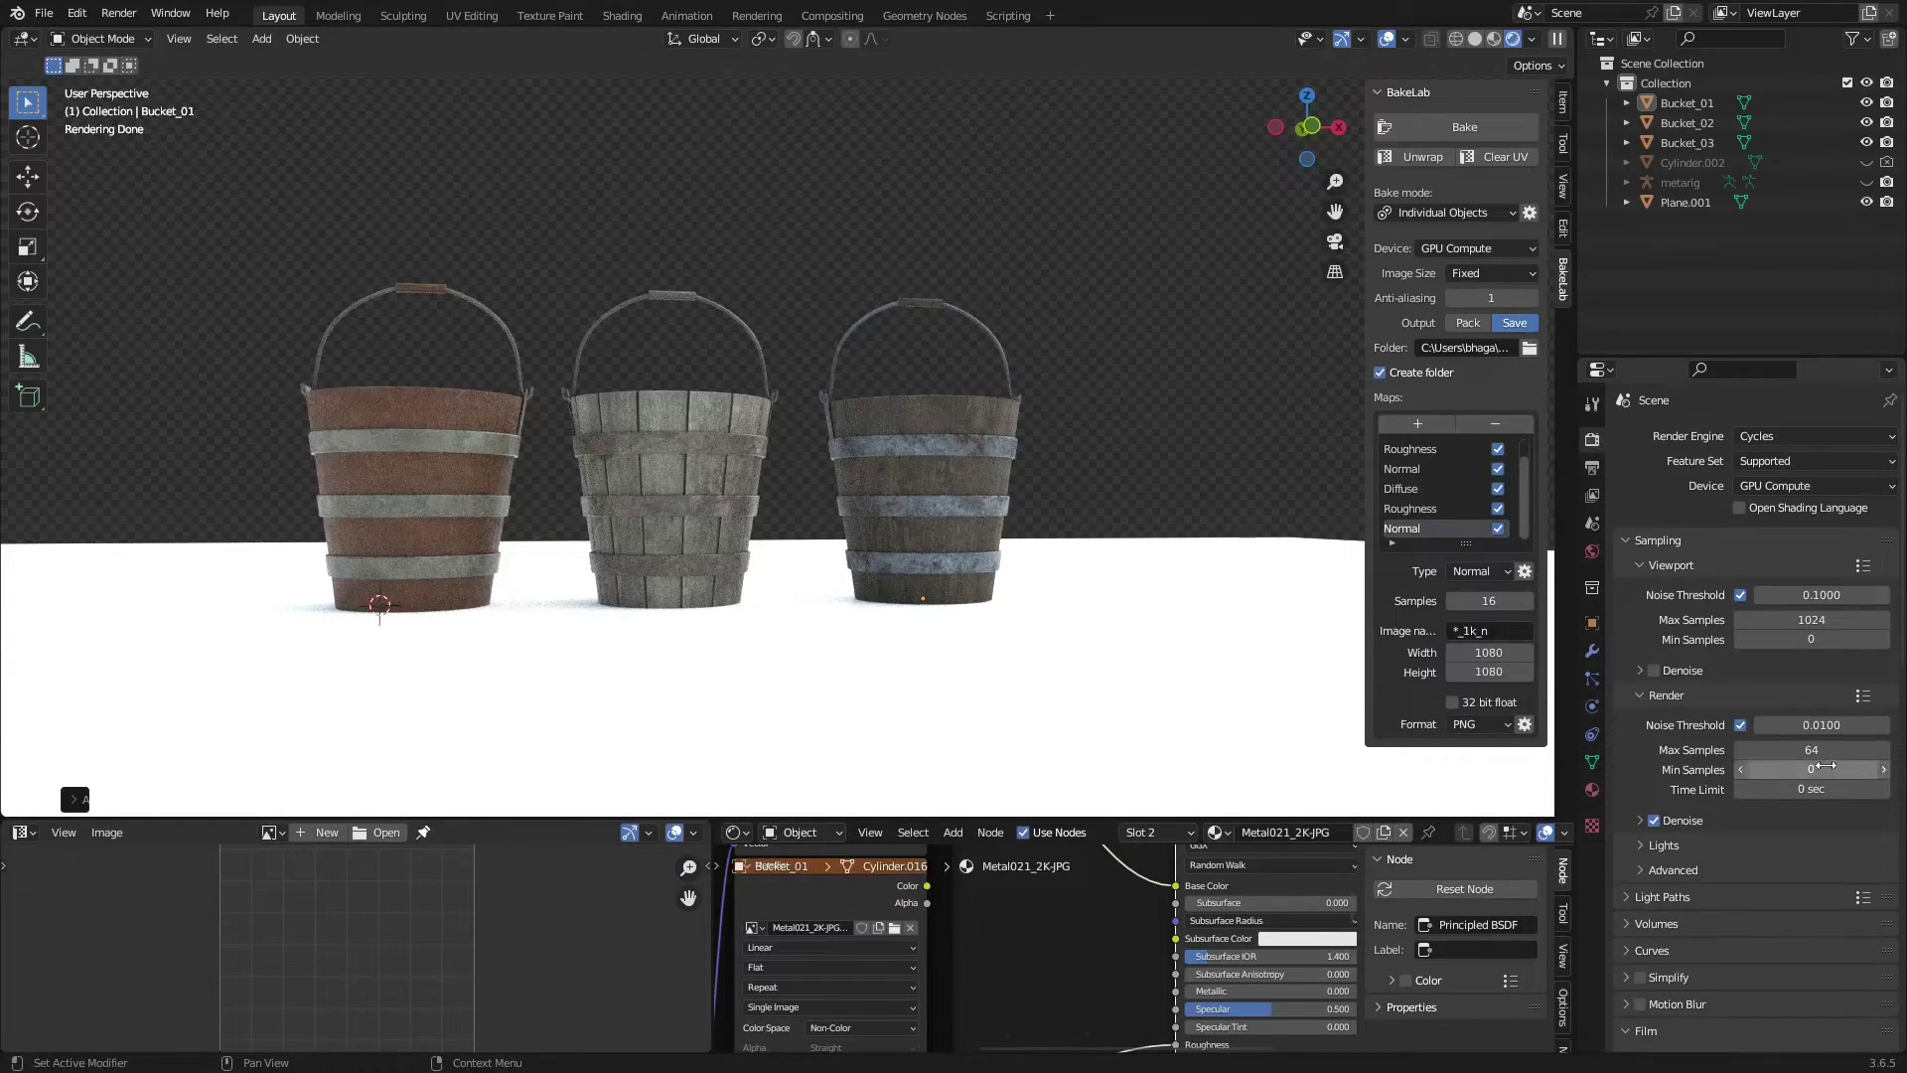
click(1813, 747)
text(32)
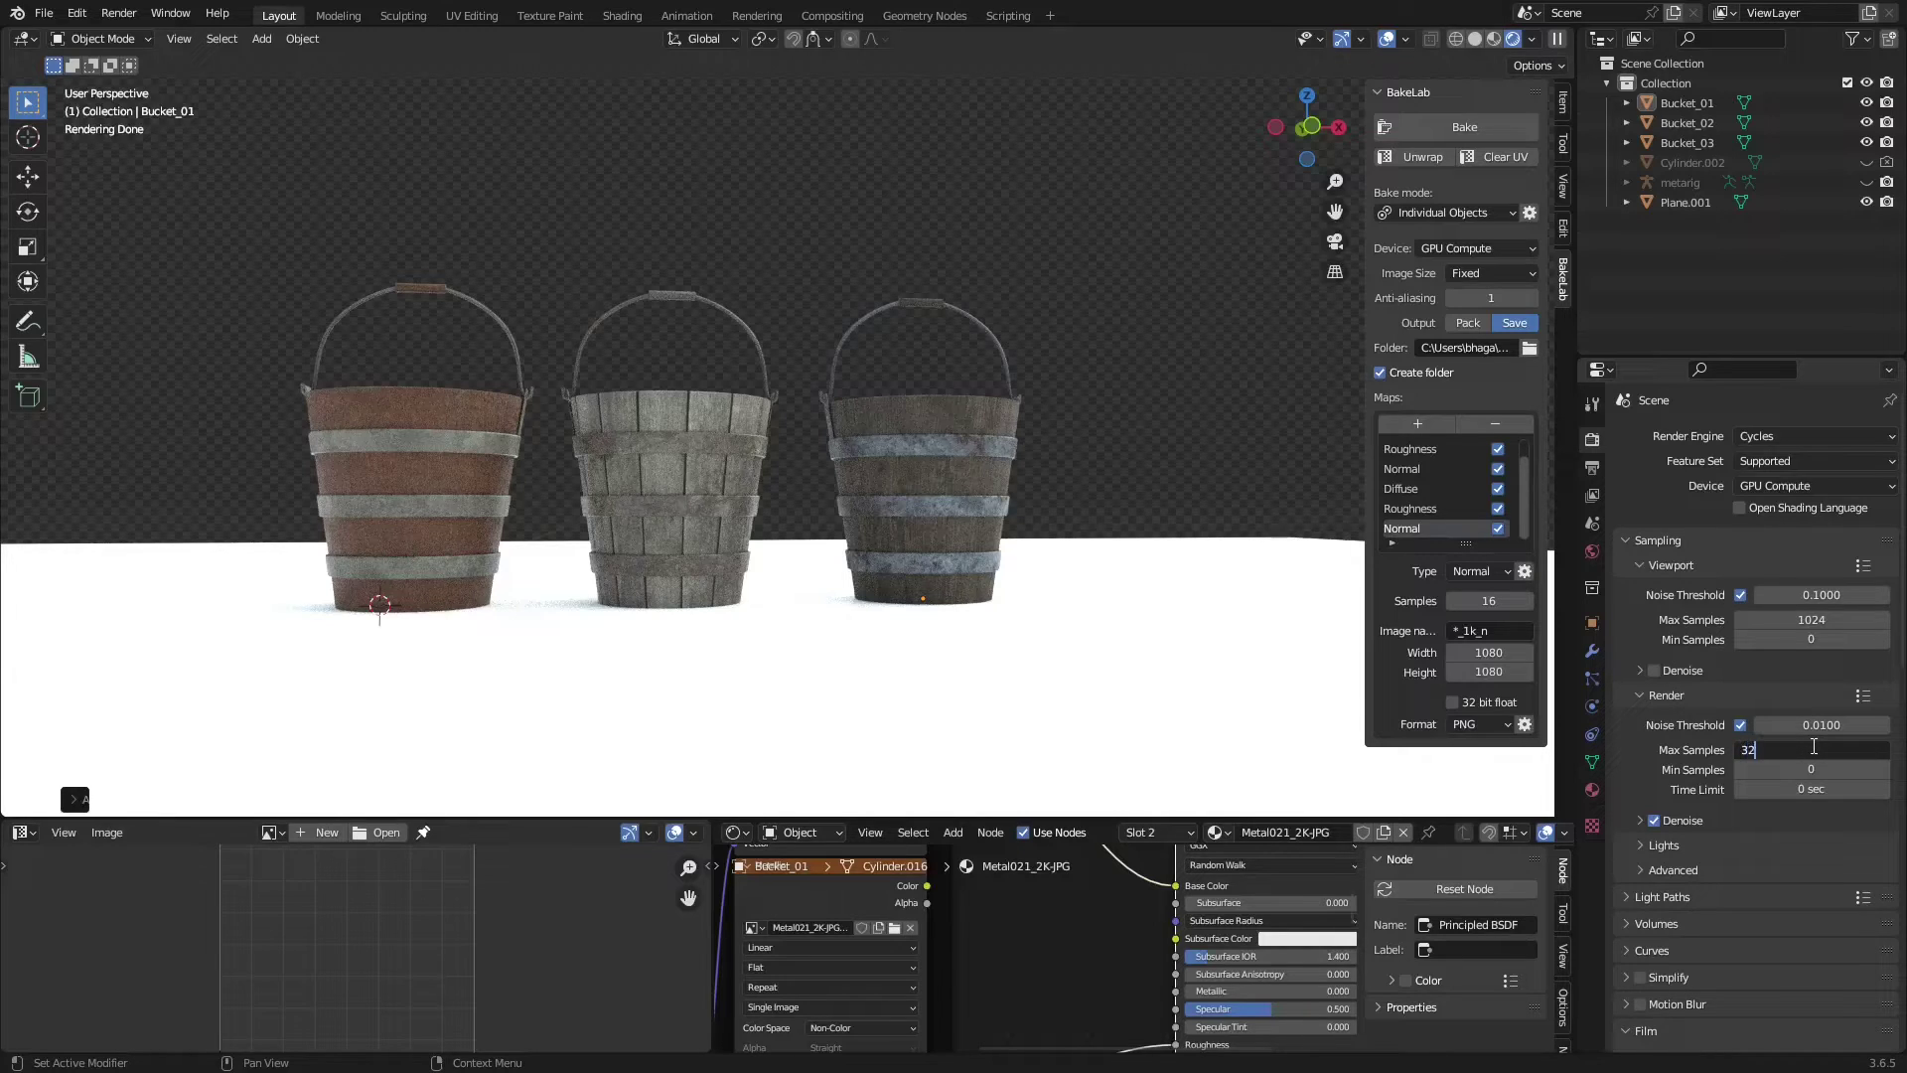
key(Return)
click(1653, 821)
Step: Select all three buckets in the viewport and start the BakeLab bake
drag(695, 821, 695, 590)
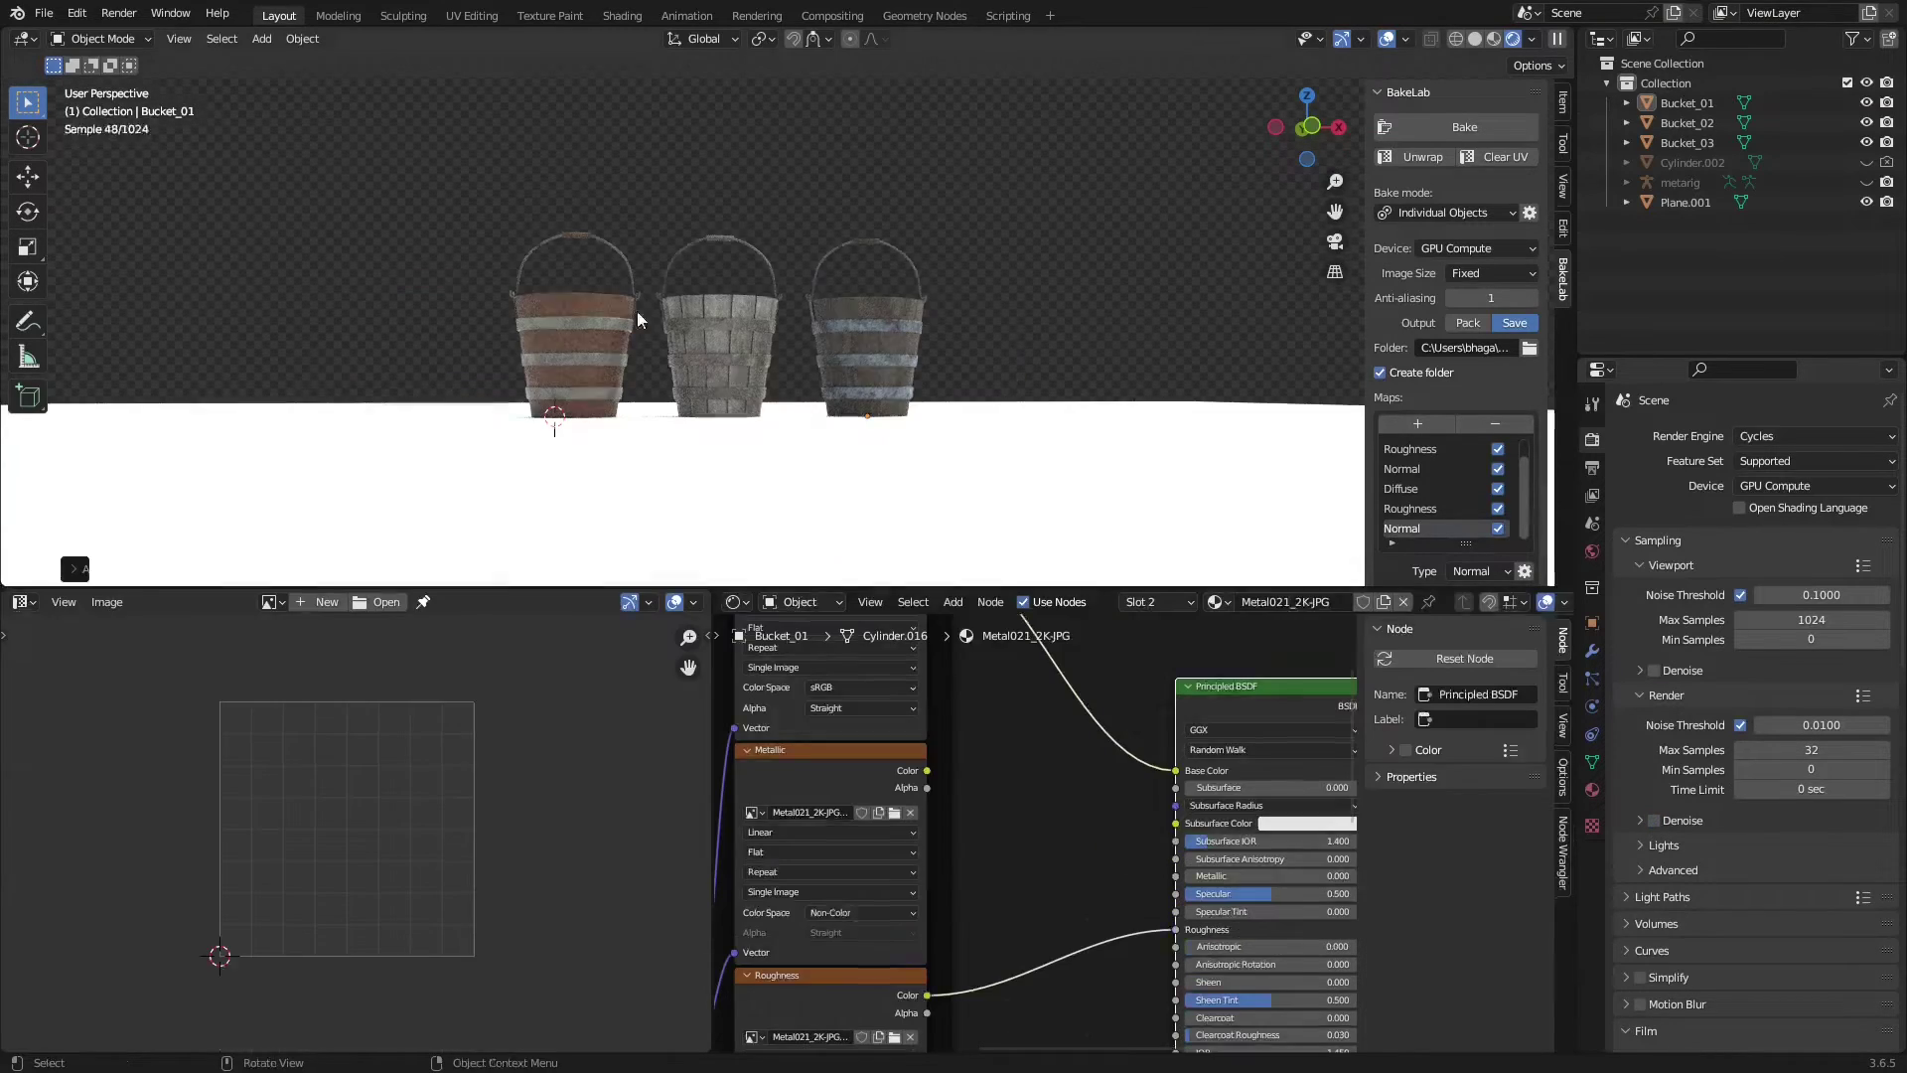
drag(447, 174, 973, 367)
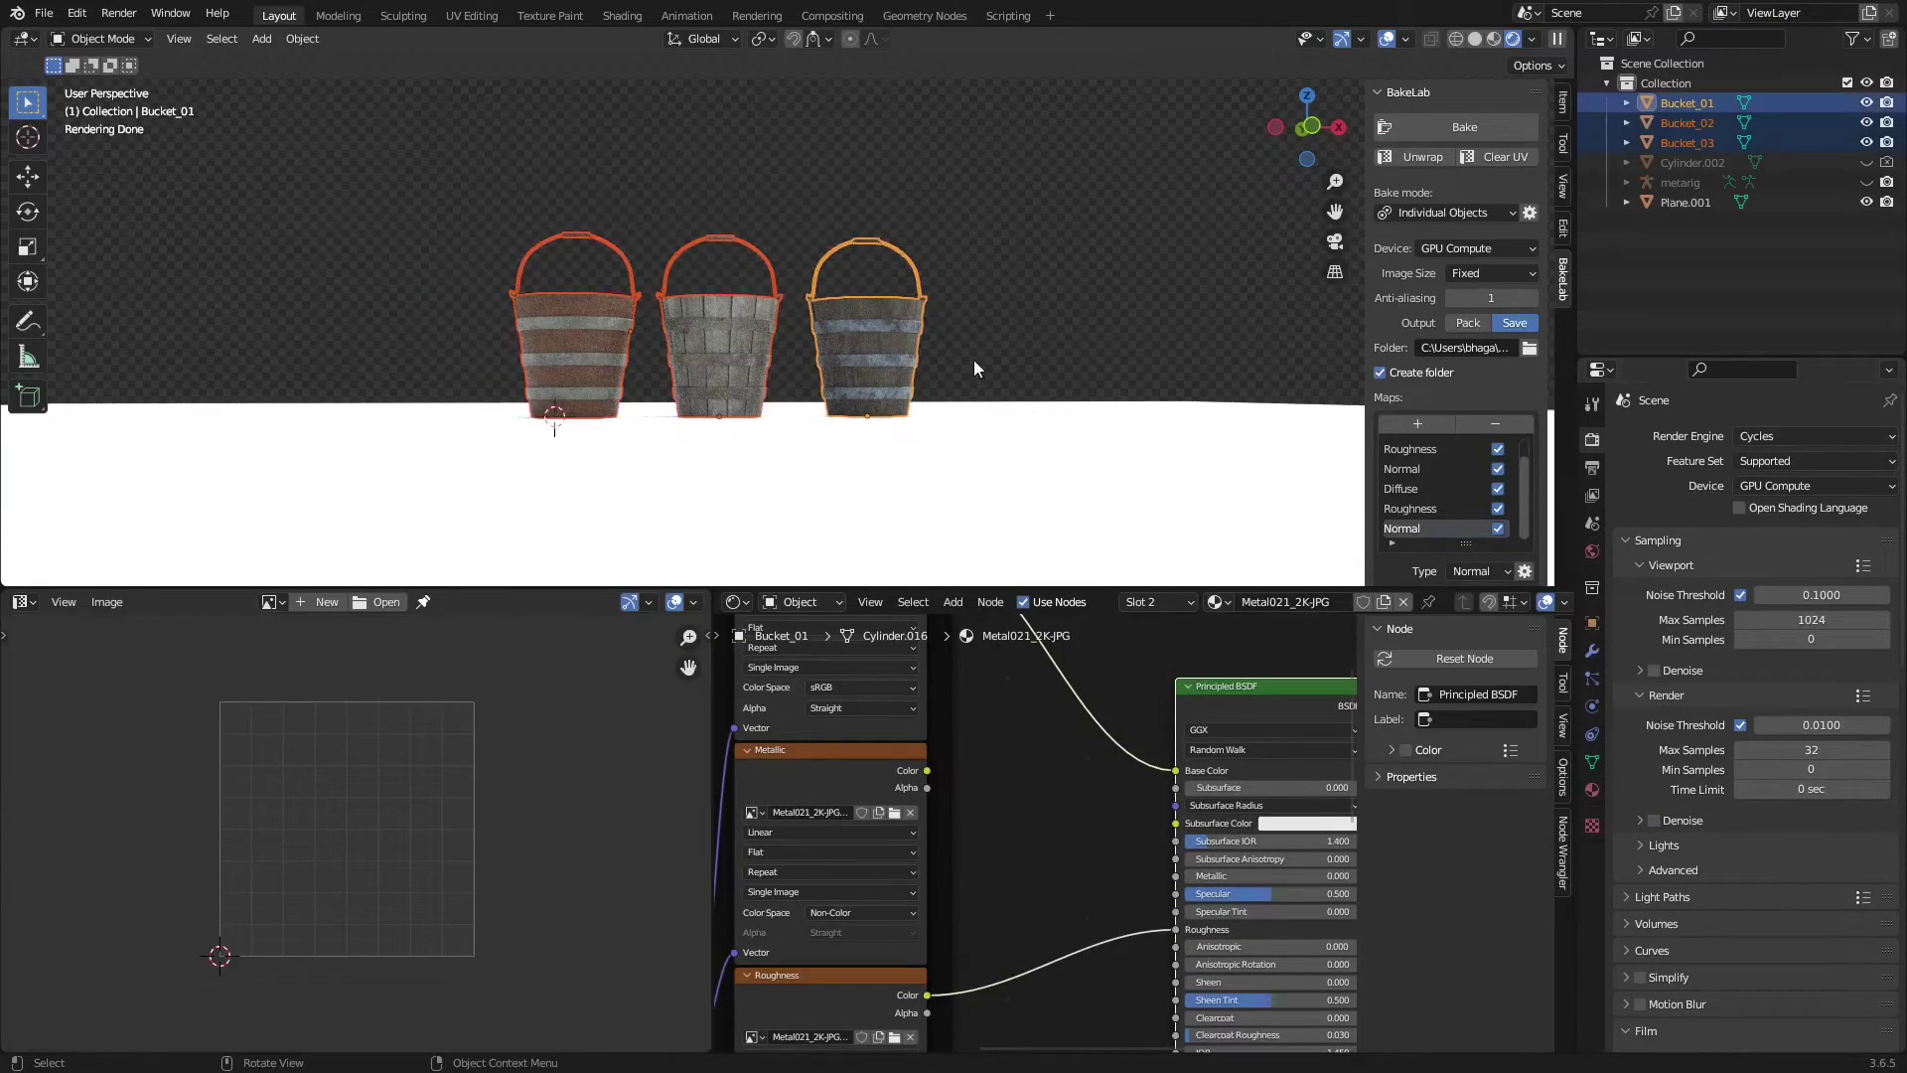
click(1464, 124)
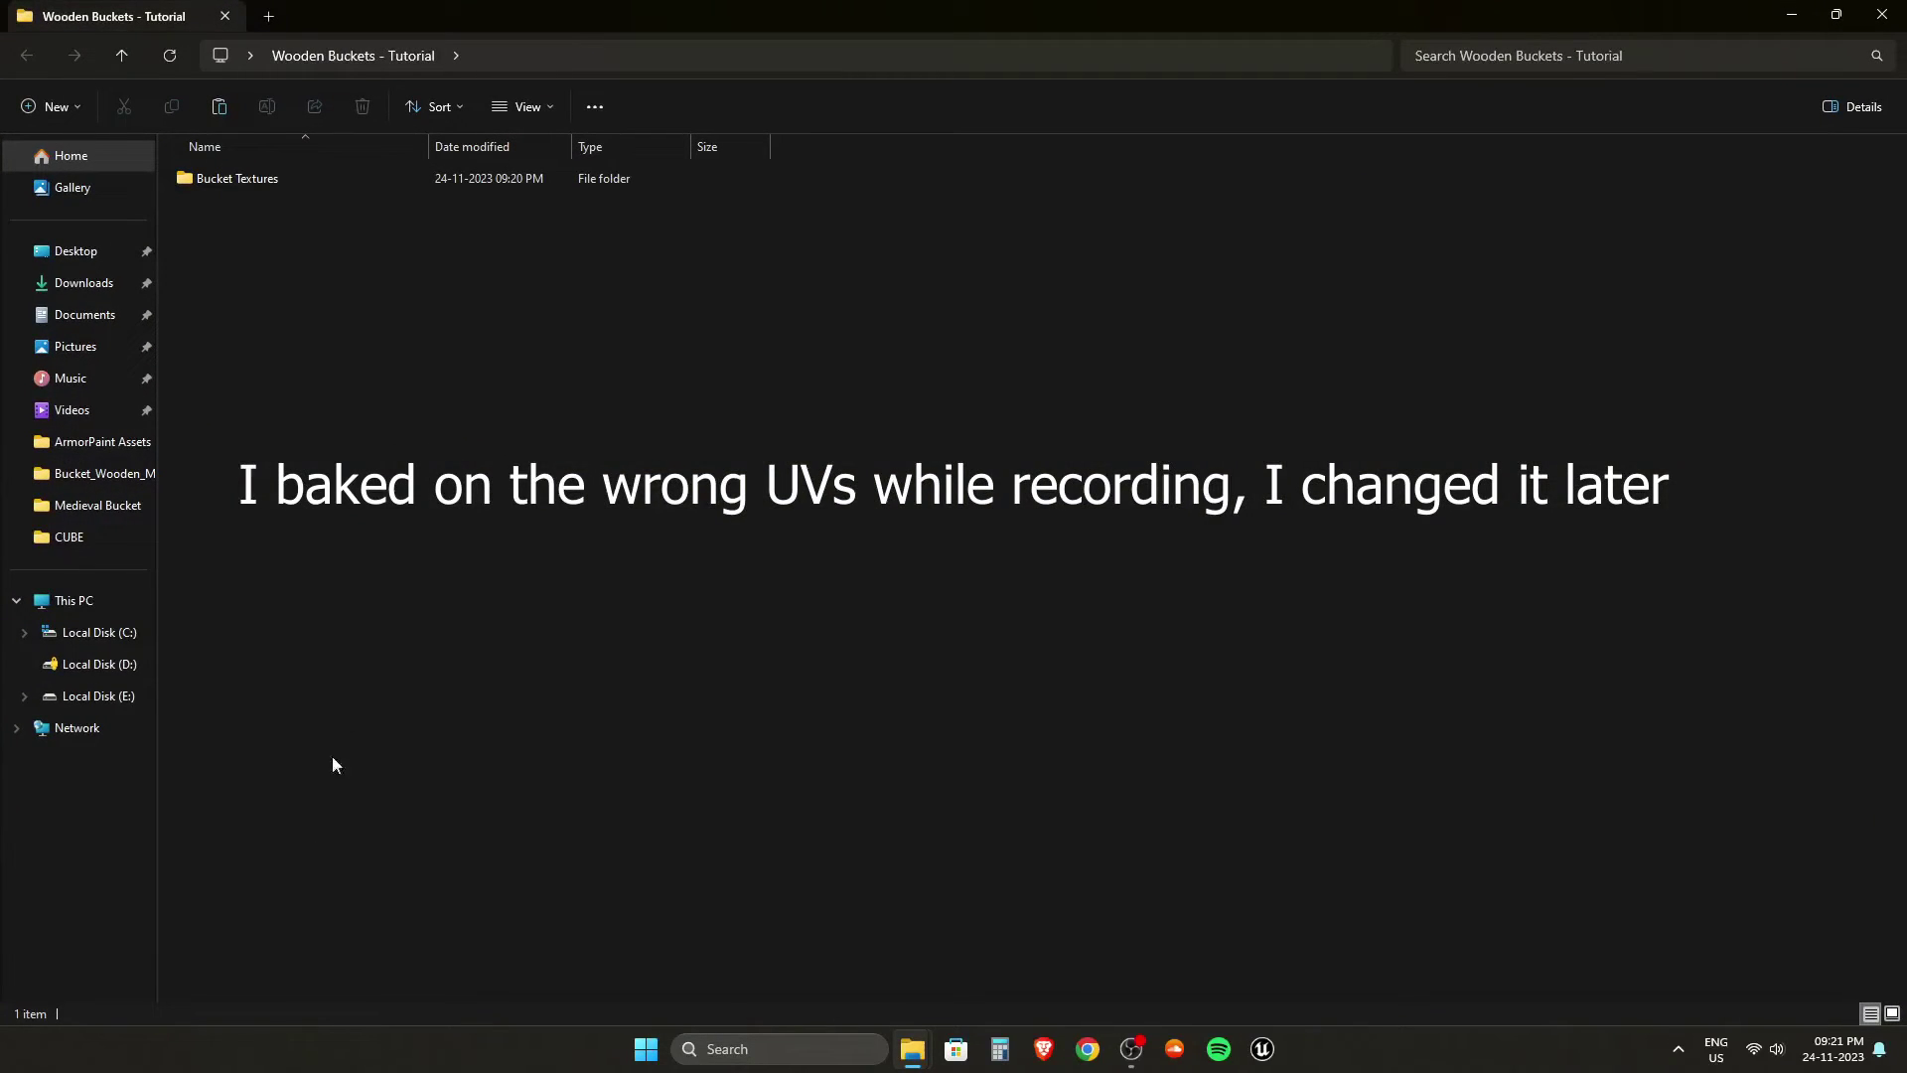
Step: In File Explorer, examine the baked images in the Bucket_01, Bucket_02 and Bucket_03 folders inside Bucket Textures
double_click(259, 182)
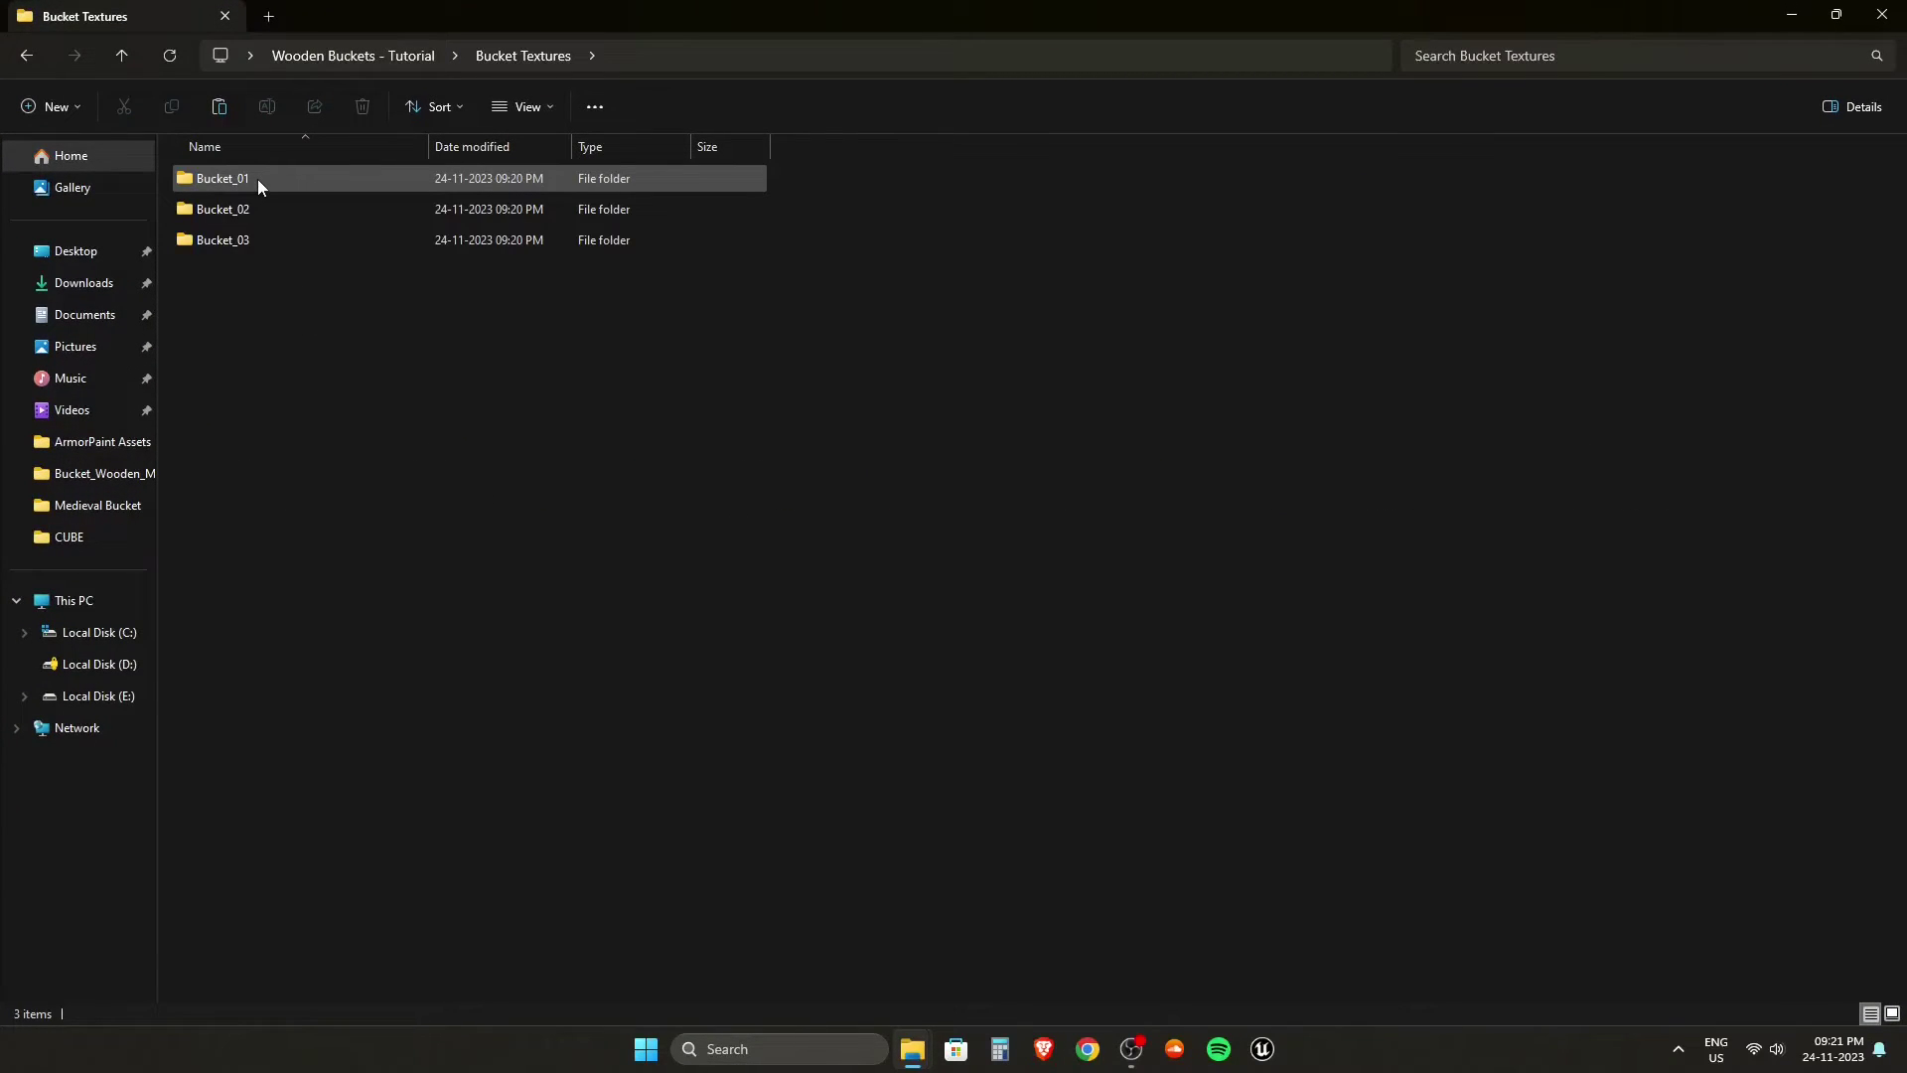
double_click(258, 179)
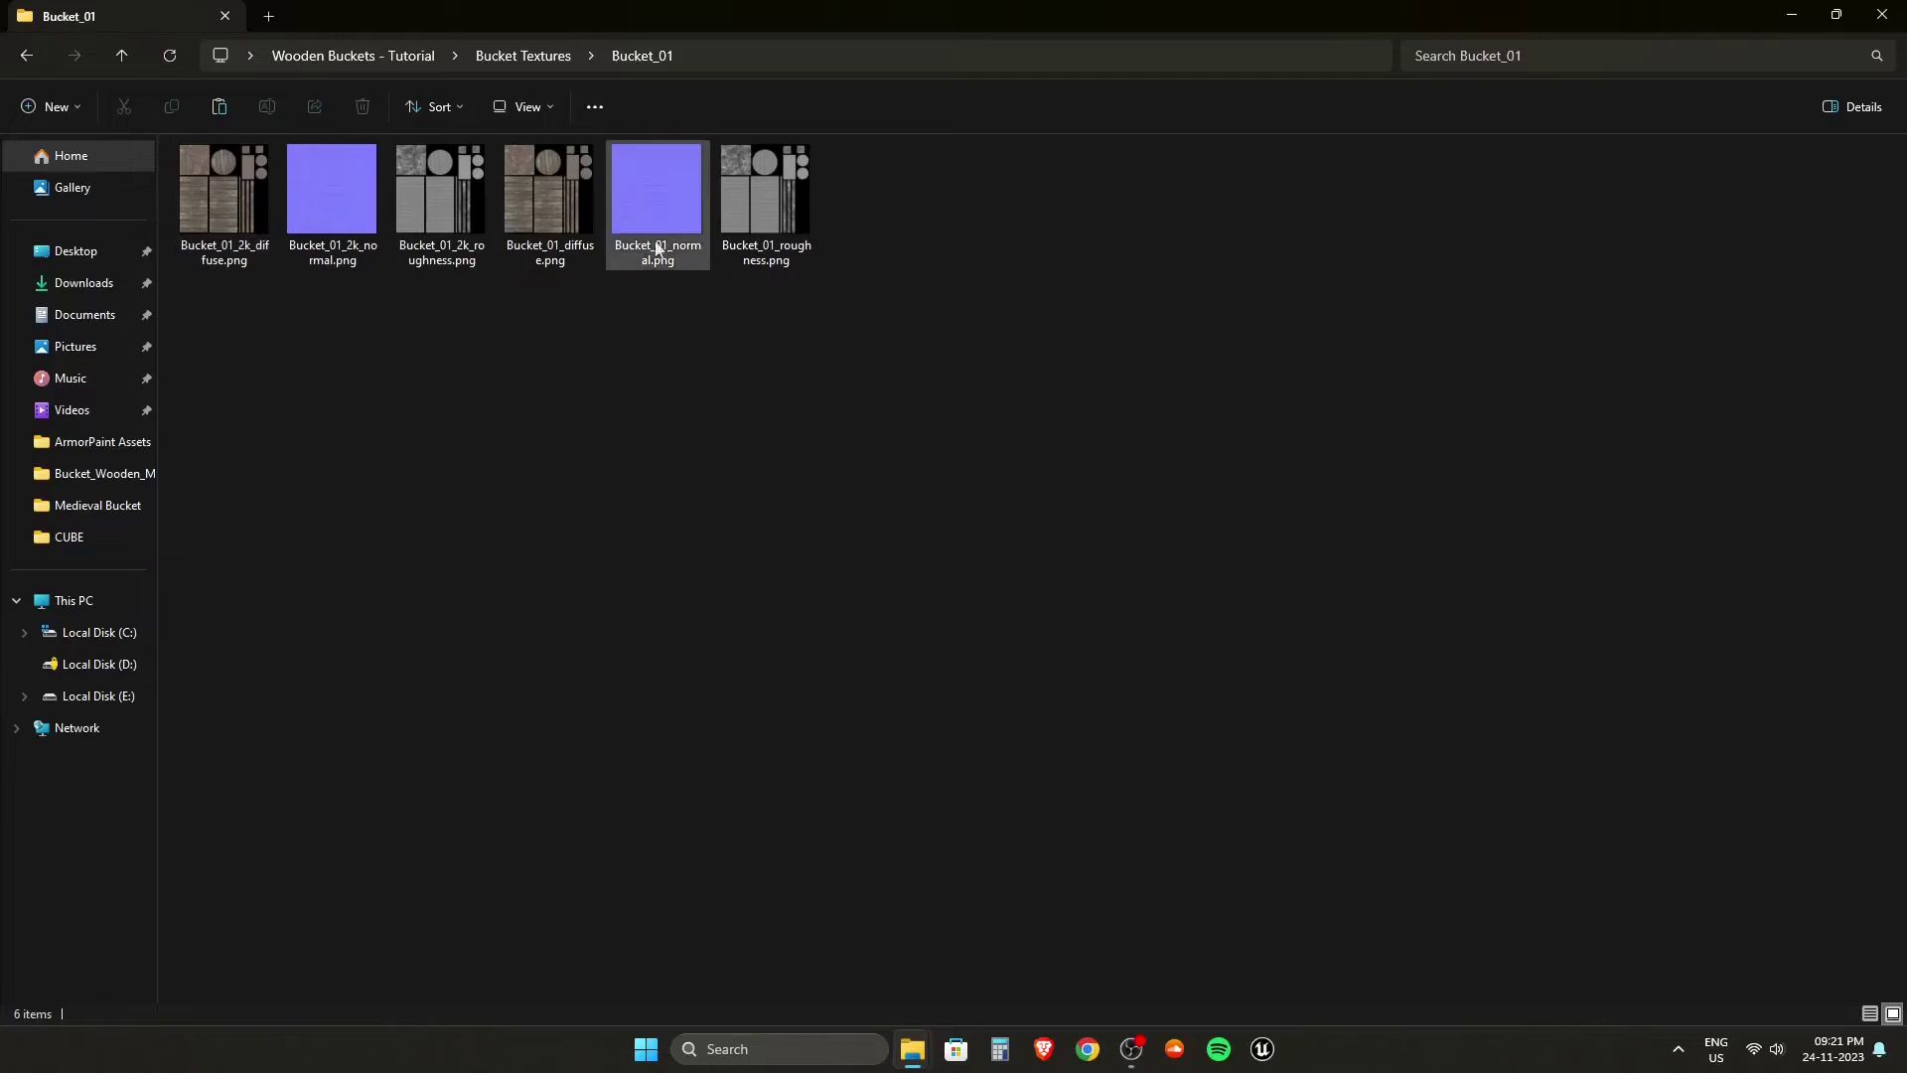
key(alt+Left)
double_click(309, 211)
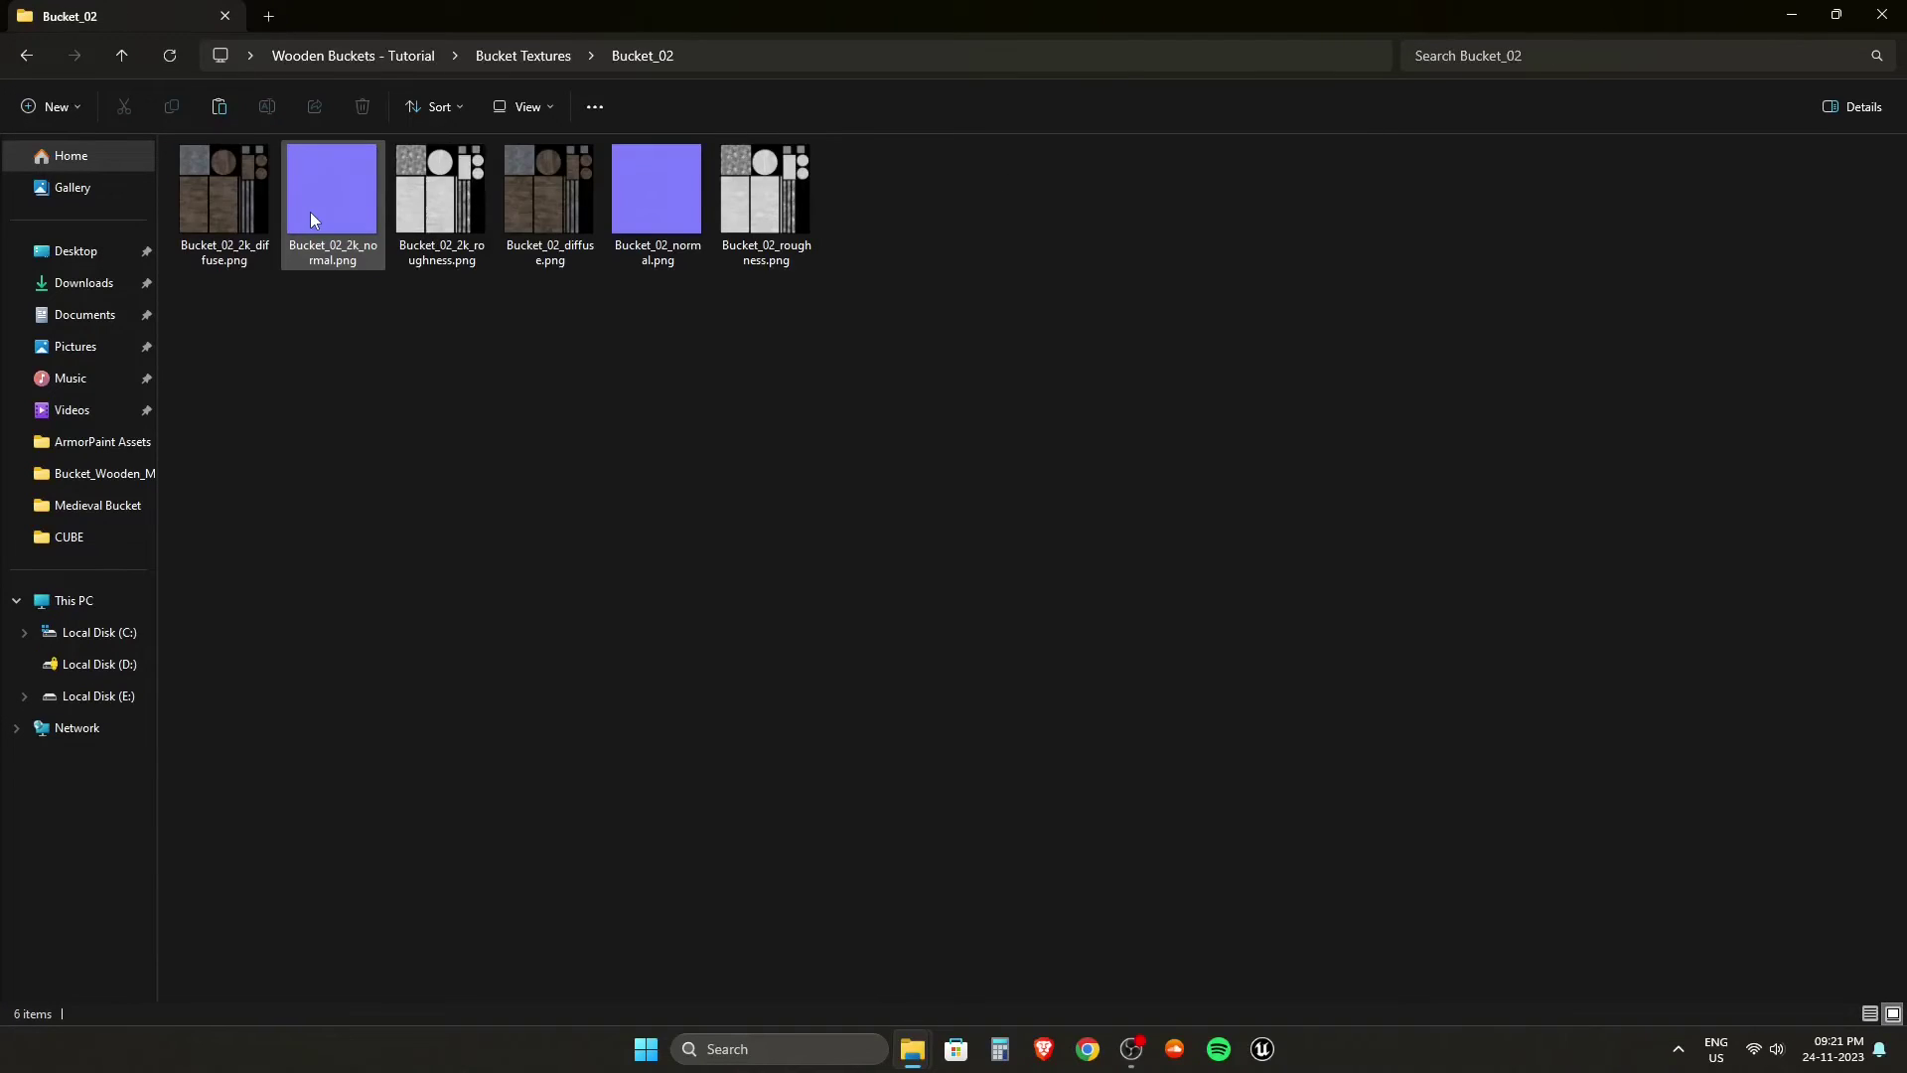
key(alt+Left)
double_click(290, 239)
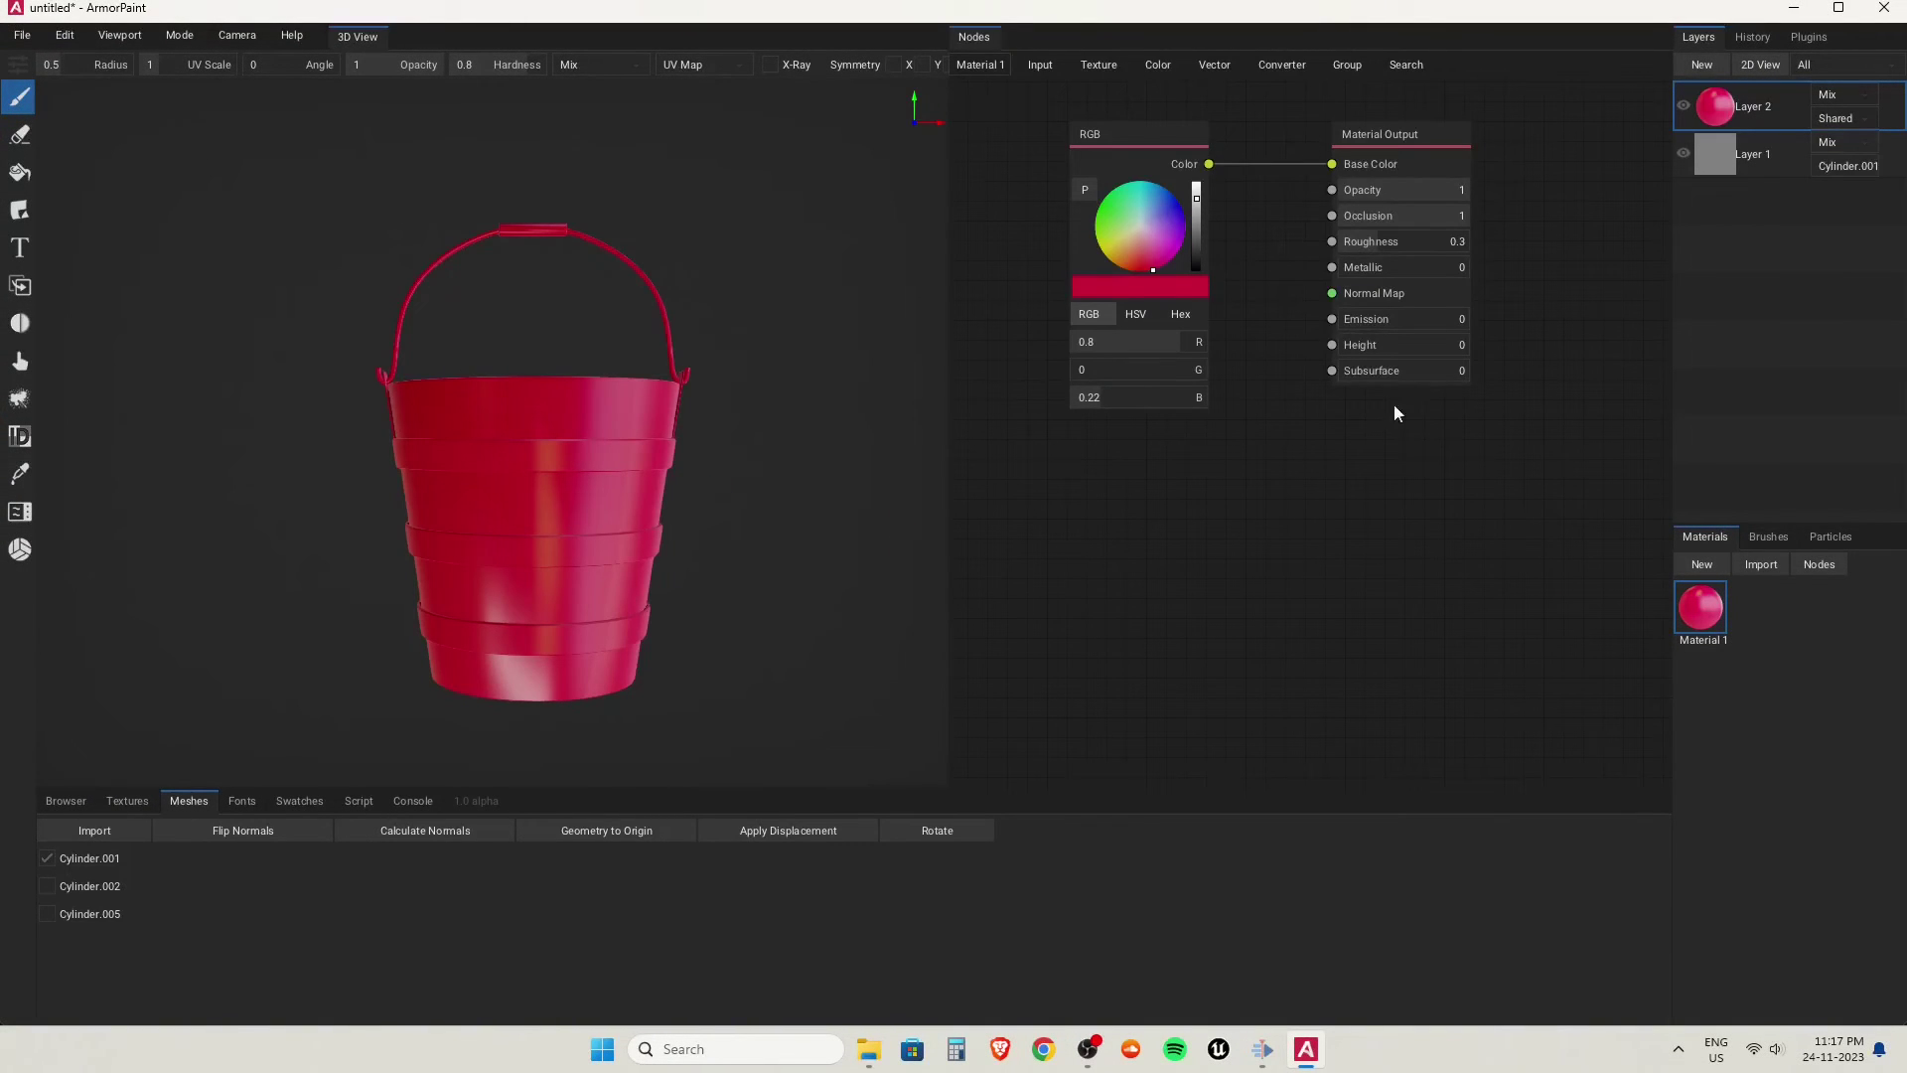
Step: Switch to ArmorPaint, create a new material and a new layer, and set the material's Height to 0.8
click(1702, 564)
click(1702, 65)
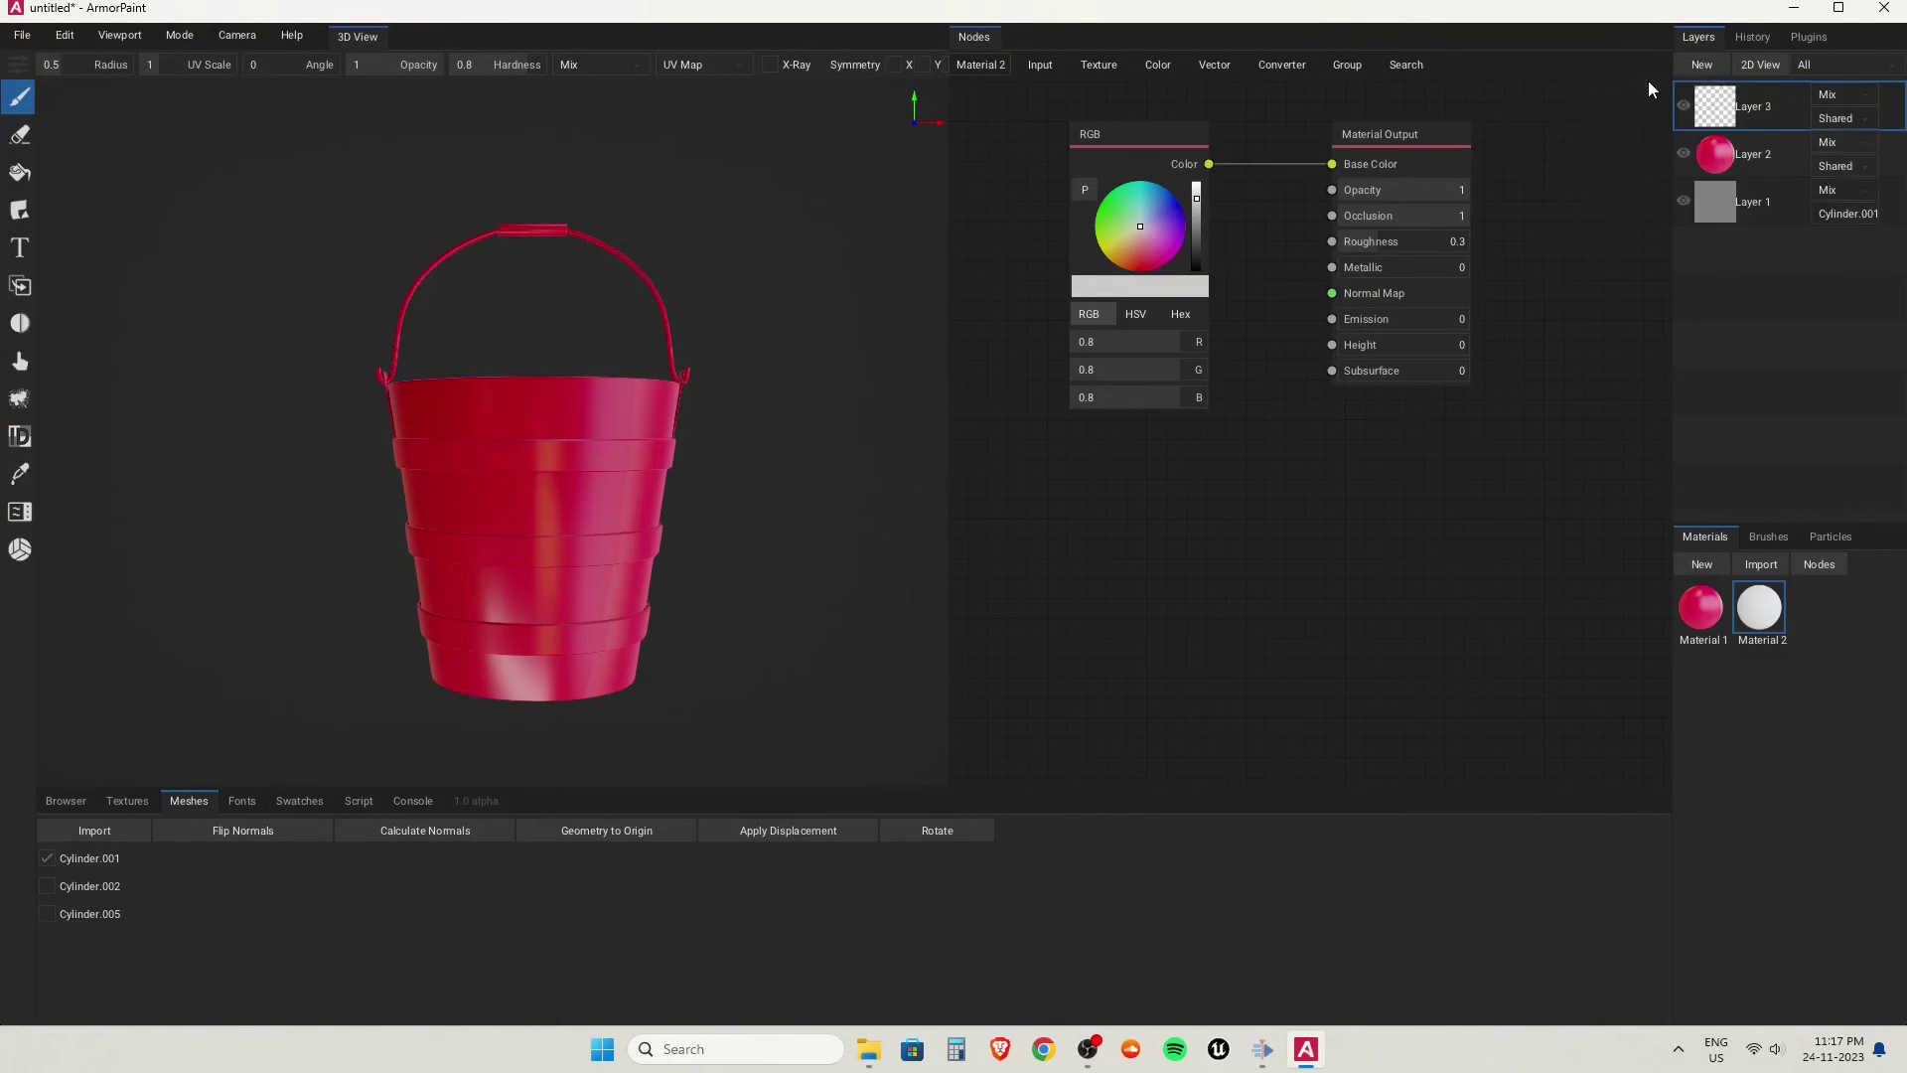
scroll(498, 473, up, 5)
drag(1376, 348, 1468, 348)
Step: Paint a large white patch on the bucket's upper side, reduce the brush radius to 0.11 and paint a trail of smaller spots below it
click(566, 509)
right_drag(594, 534, 636, 539)
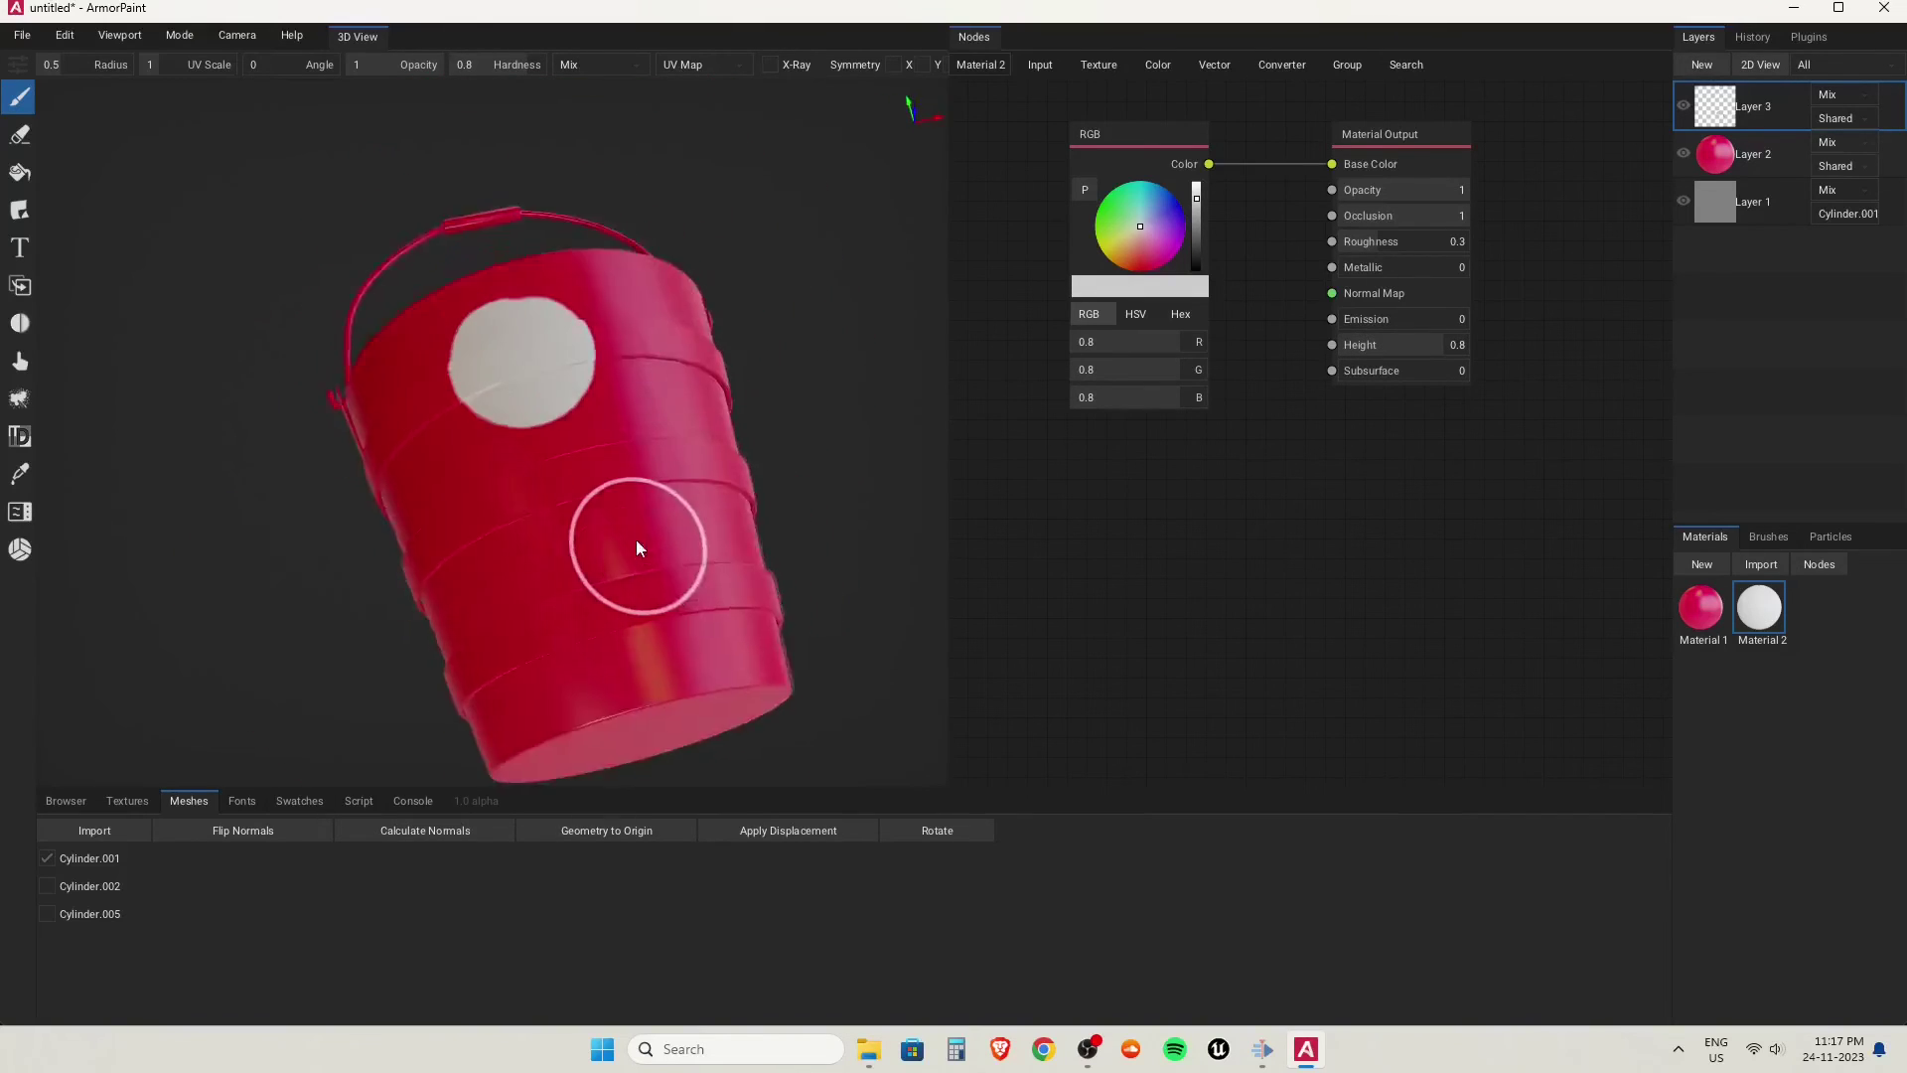
scroll(636, 539, up, 5)
scroll(417, 338, down, 2)
key(f)
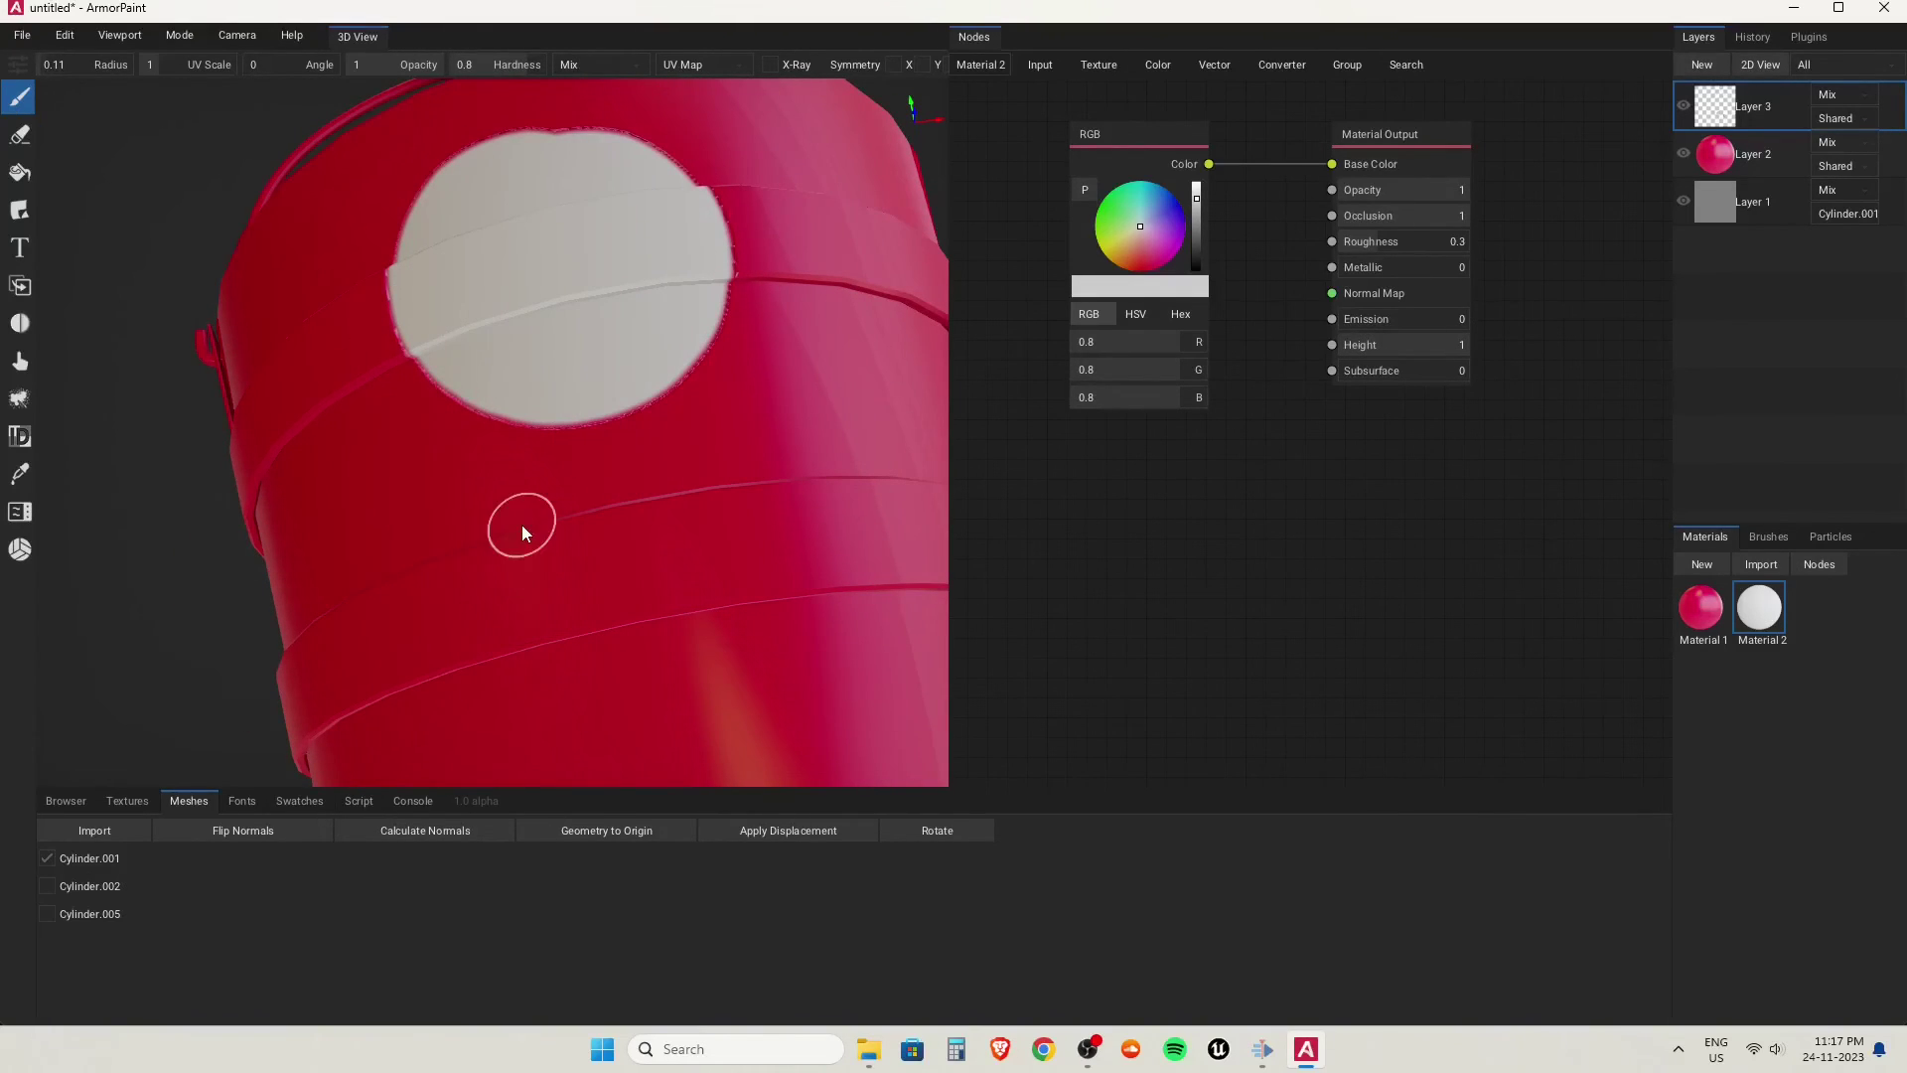
drag(522, 524, 646, 616)
mouse_move(646, 616)
right_down()
mouse_move(681, 666)
mouse_move(631, 708)
right_up()
scroll(576, 720, down, 4)
click(1700, 607)
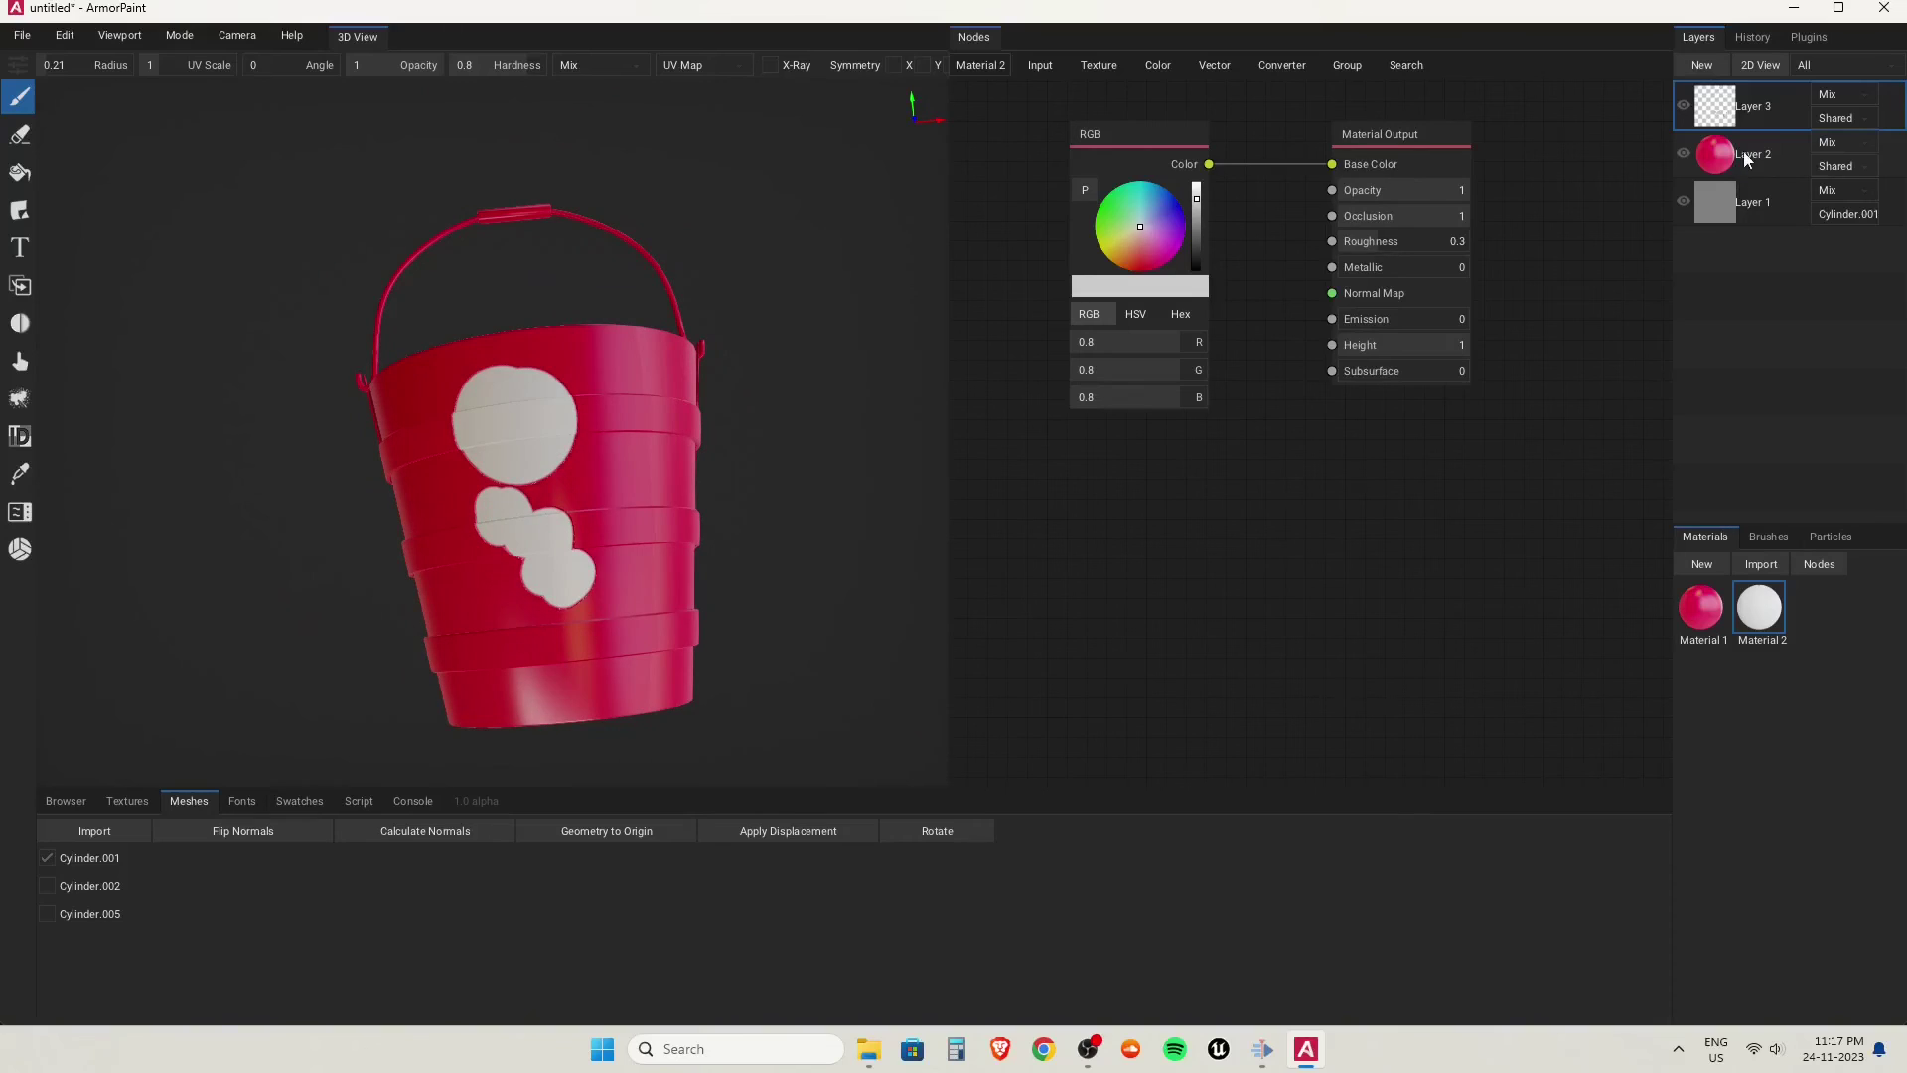